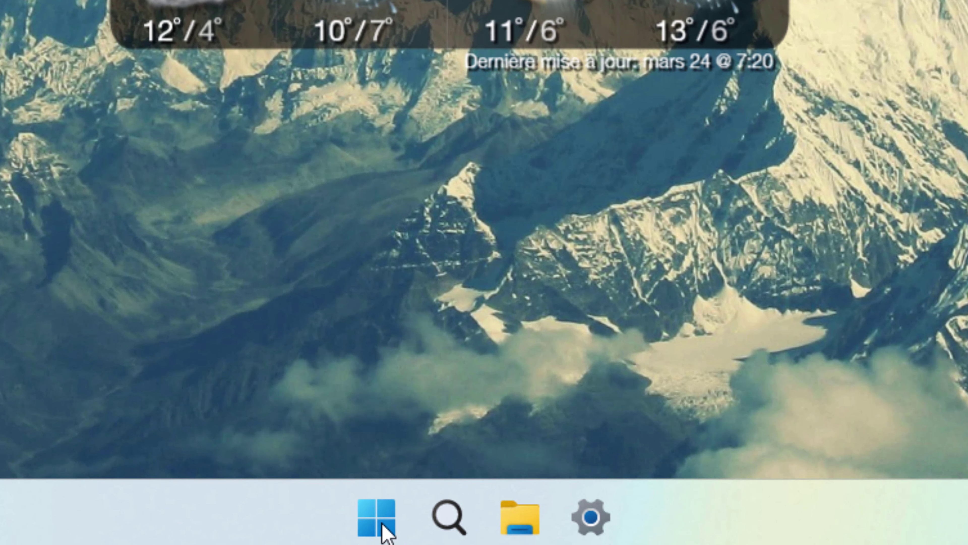
# Step: Open the Run dialog and launch gpedit.msc
pyautogui.rightClick(441, 539)
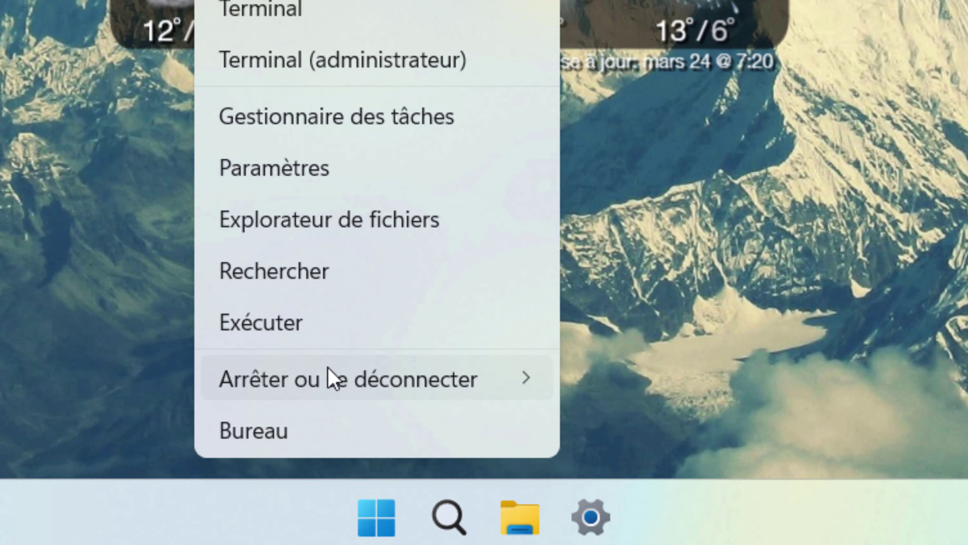
pyautogui.click(296, 328)
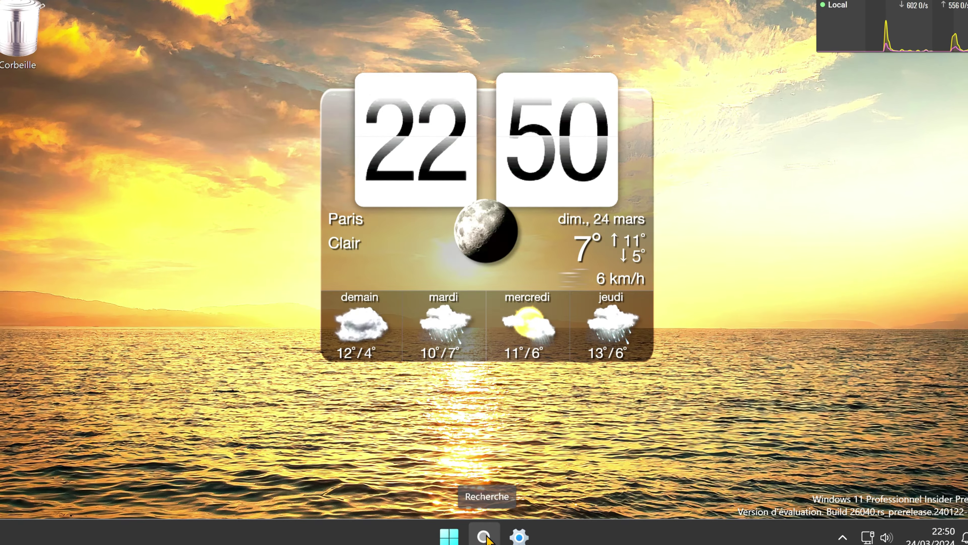
pyautogui.click(481, 518)
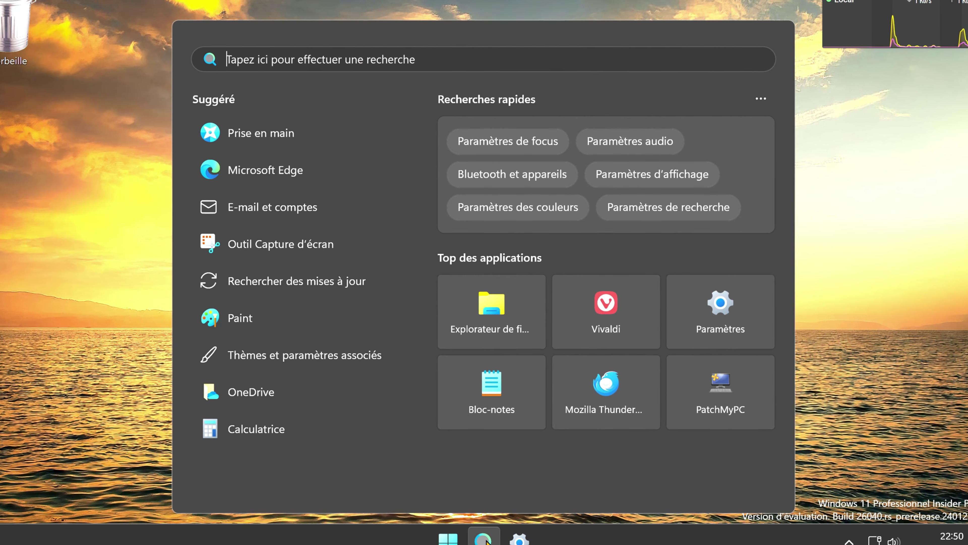
pyautogui.write('exécuter')
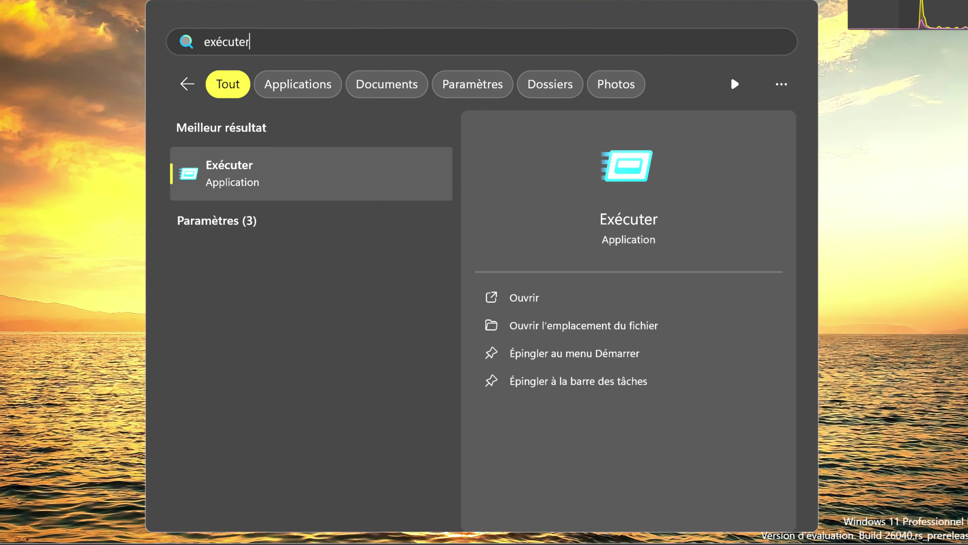
pyautogui.click(542, 302)
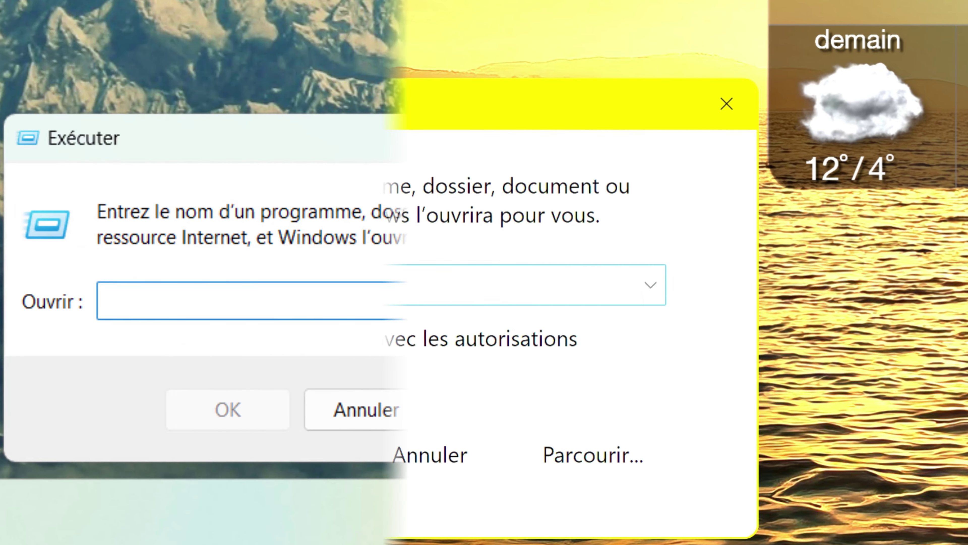
pyautogui.write('gpedit.msc')
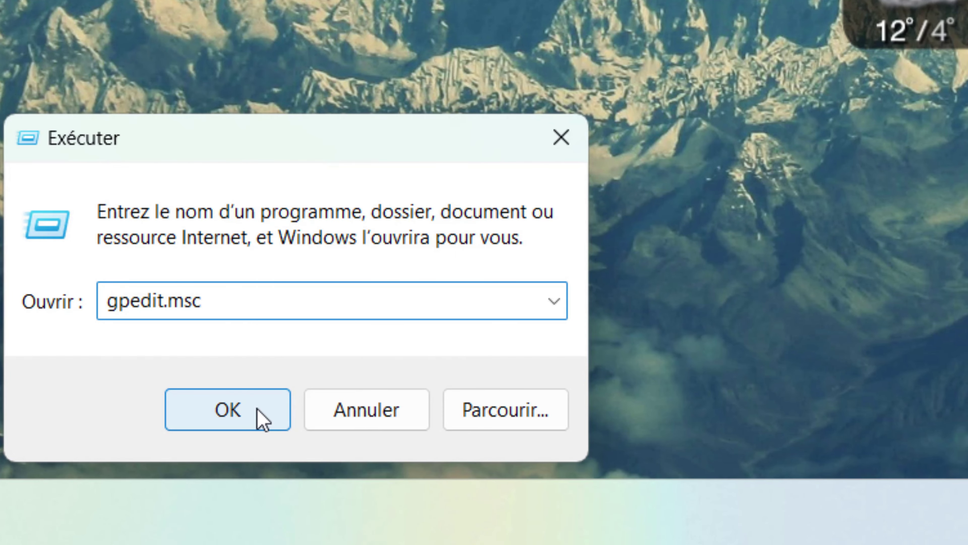
pyautogui.click(262, 418)
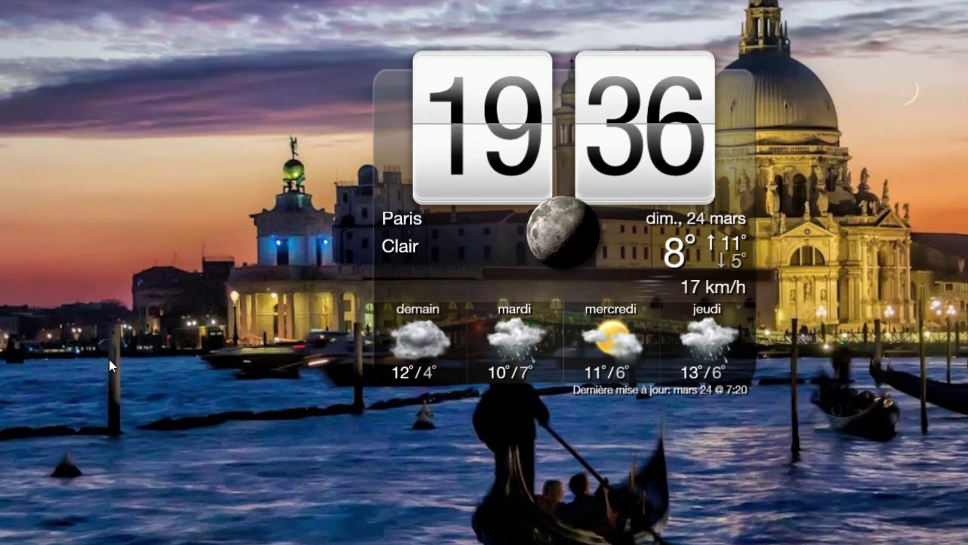
# Step: Create a new text document on the desktop, keep its default name and move it to a free spot
pyautogui.rightClick(109, 359)
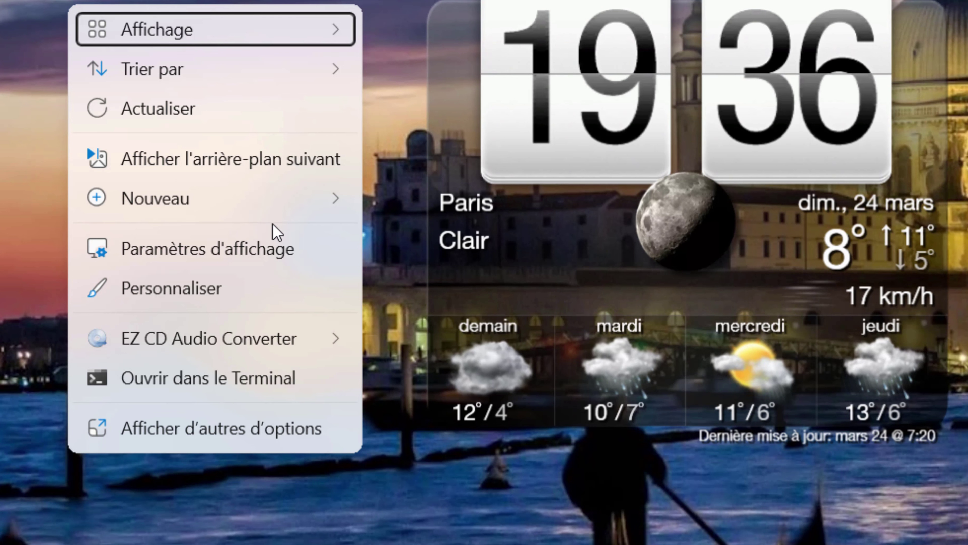
pyautogui.moveTo(340, 209)
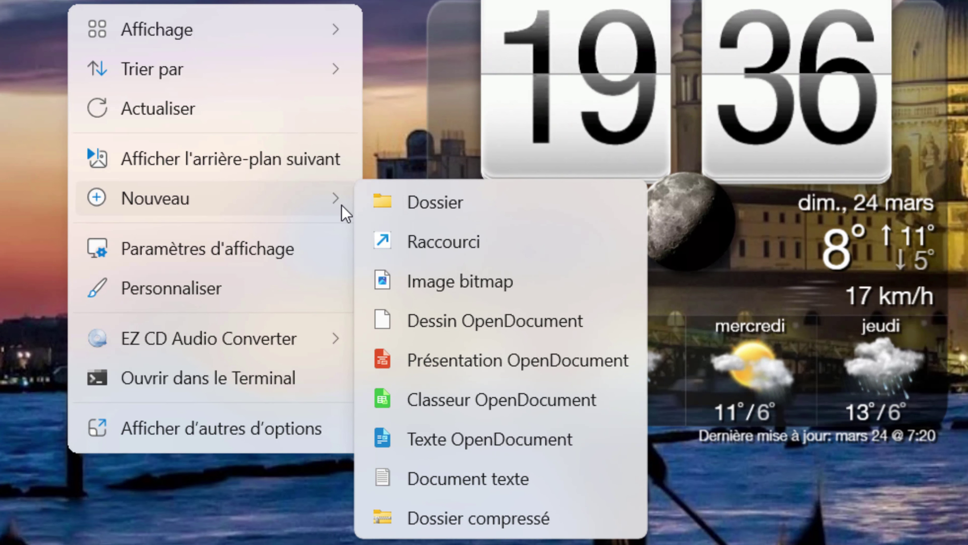
pyautogui.click(433, 487)
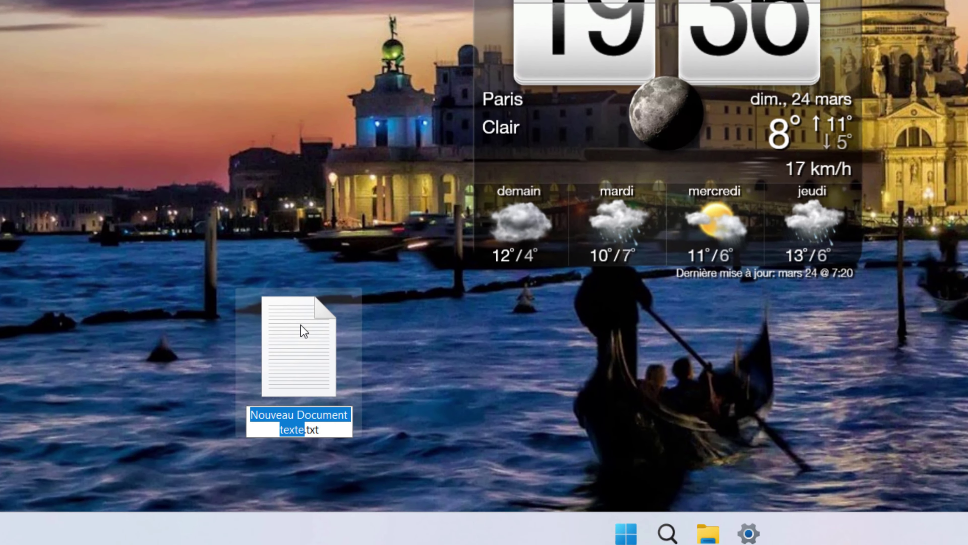
pyautogui.click(299, 338)
pyautogui.moveTo(299, 339); pyautogui.dragTo(174, 128)
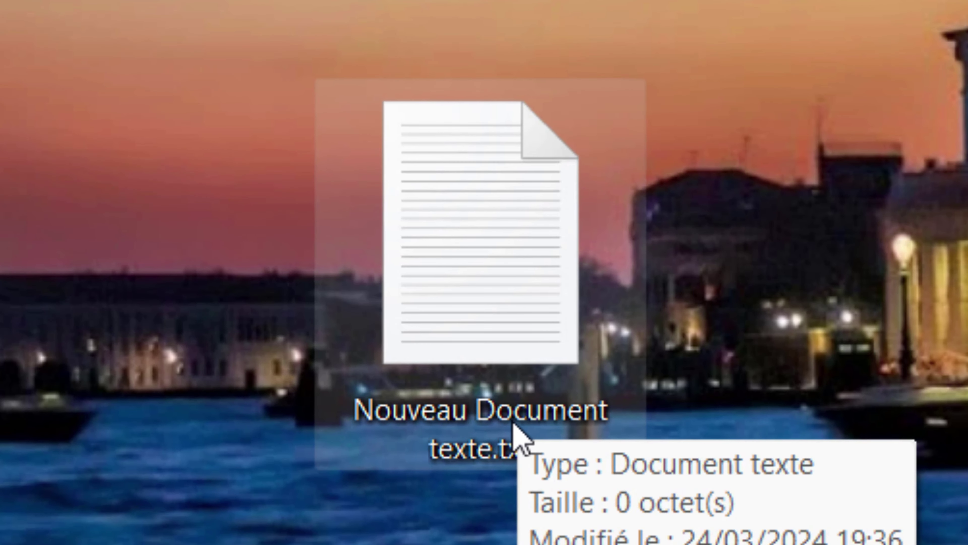
# Step: Rename the new text document on the desktop as Activation GPEDIT.txt
pyautogui.rightClick(512, 424)
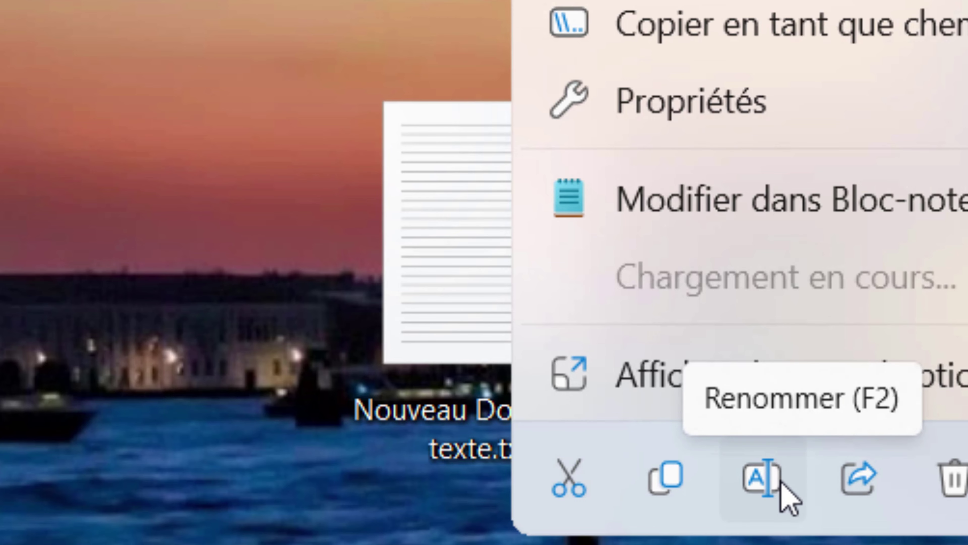
pyautogui.click(782, 485)
pyautogui.write('activ')
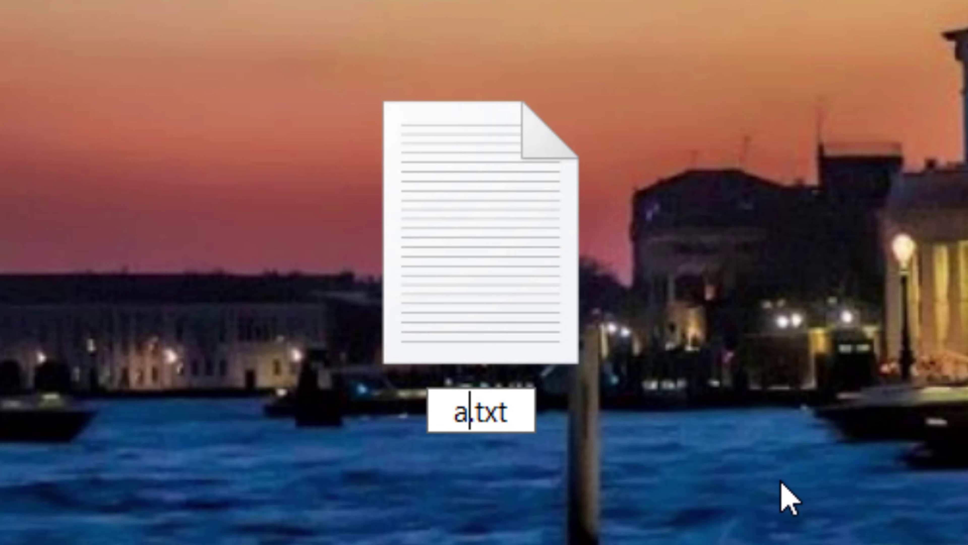
pyautogui.write('ation ')
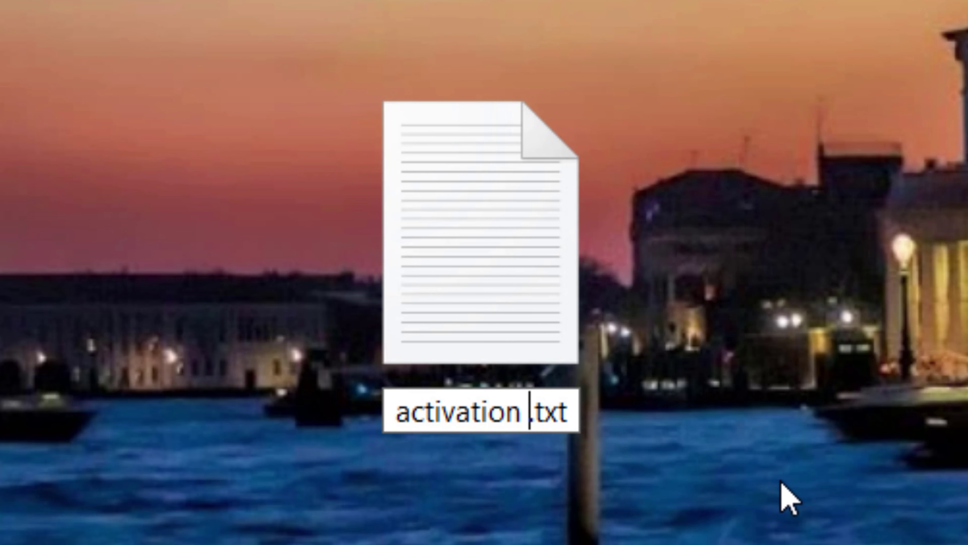
pyautogui.write('G')
pyautogui.write('PE')
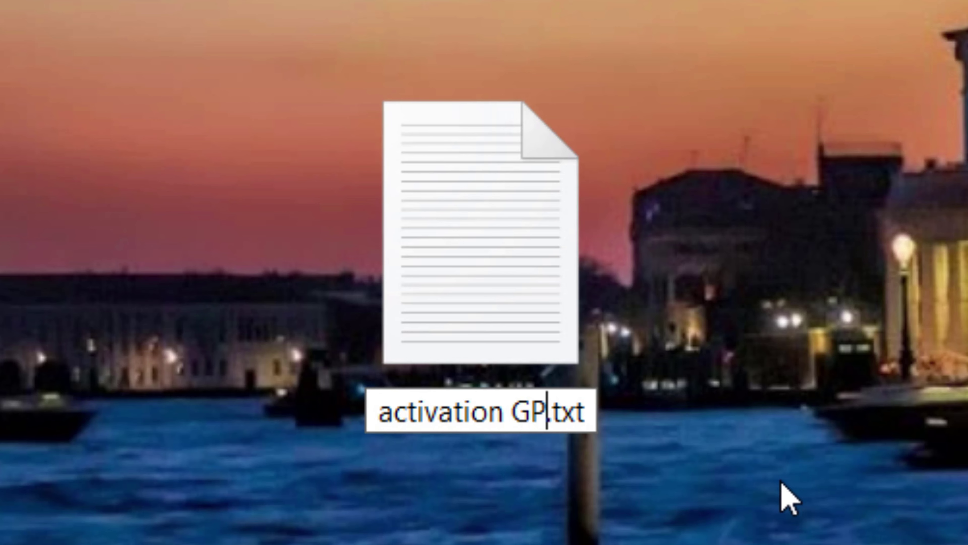
pyautogui.write('DIT')
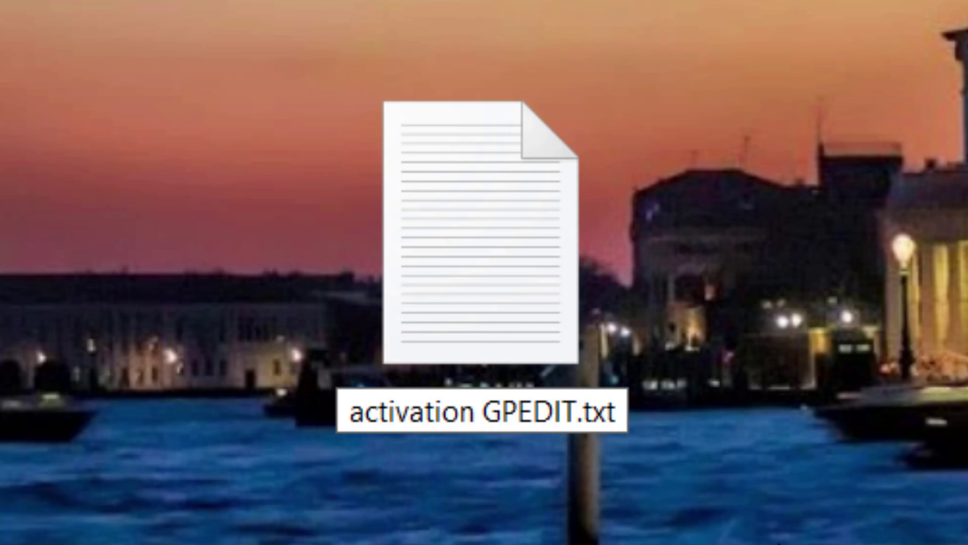
pyautogui.click(370, 414)
pyautogui.press('BackSpace')
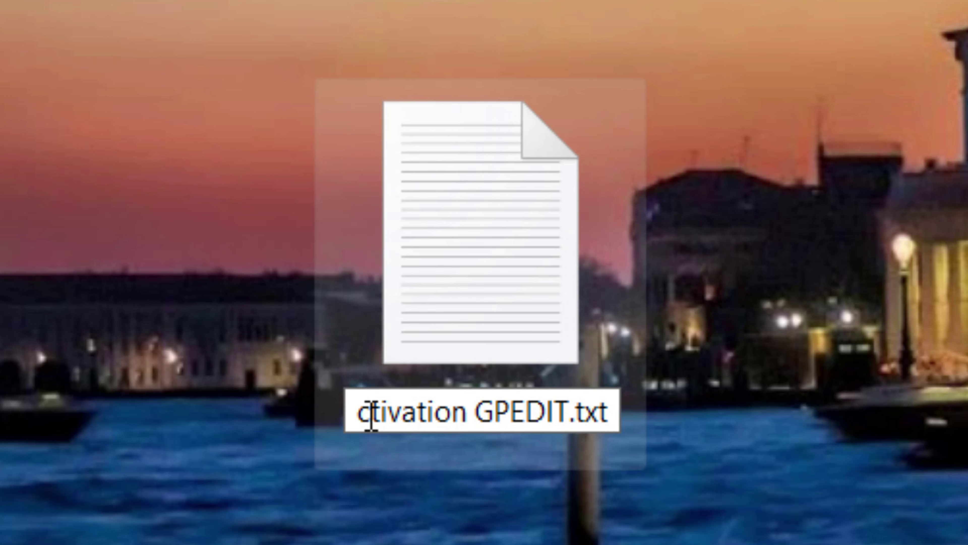
pyautogui.write('A')
pyautogui.press('Return')
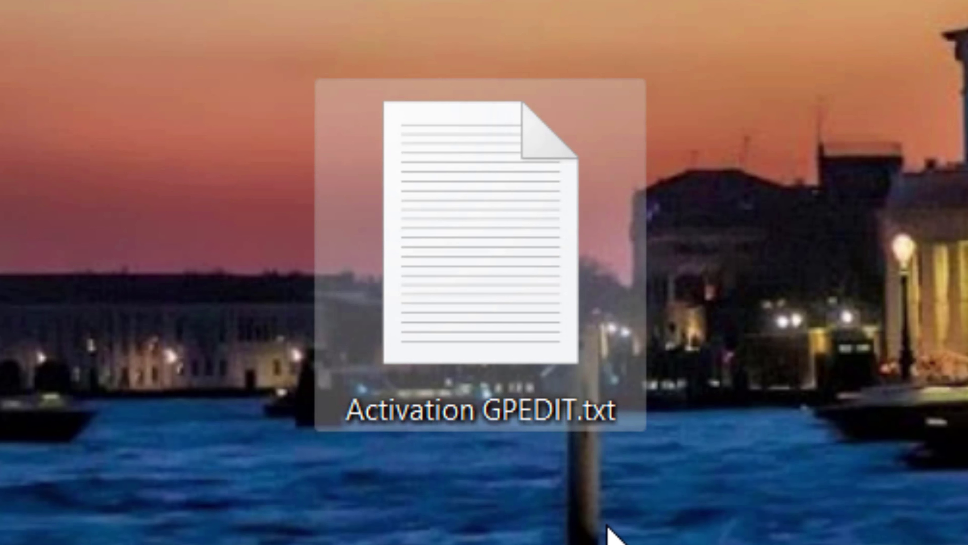
# Step: Change the file's extension from txt to cmd so it is named Activation GPEDIT.cmd, accepting the extension change
pyautogui.rightClick(589, 418)
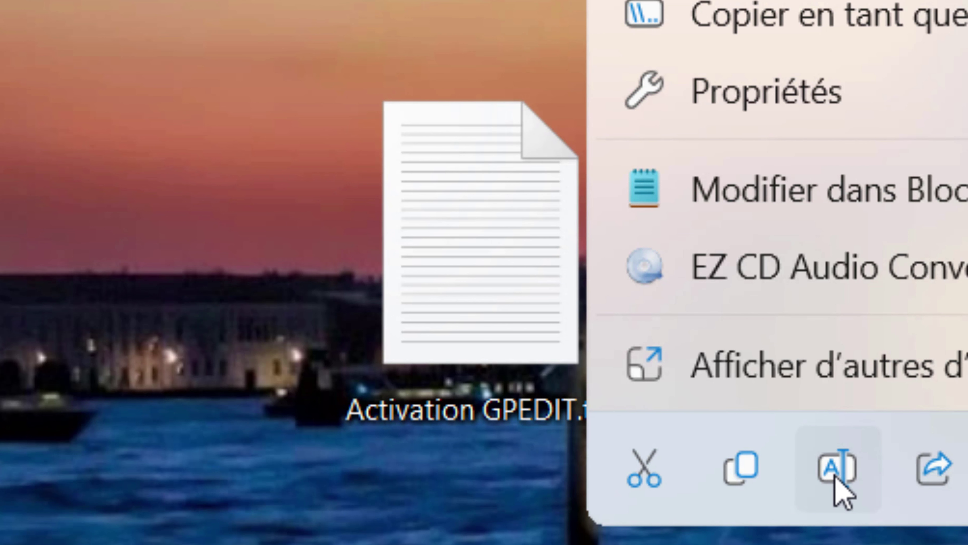
pyautogui.click(838, 489)
pyautogui.click(627, 419)
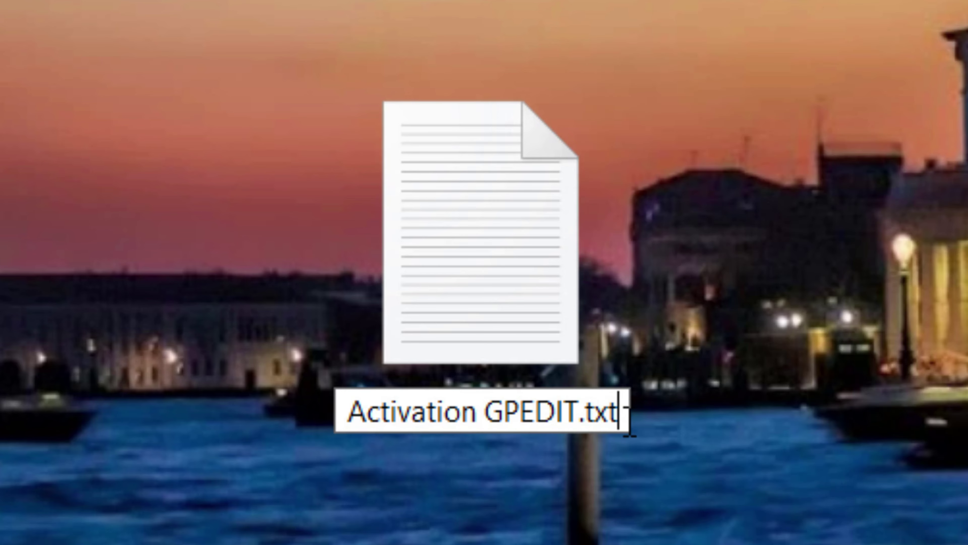
pyautogui.press('BackSpace')
pyautogui.press('BackSpace')
pyautogui.press('BackSpace')
pyautogui.write('cmd')
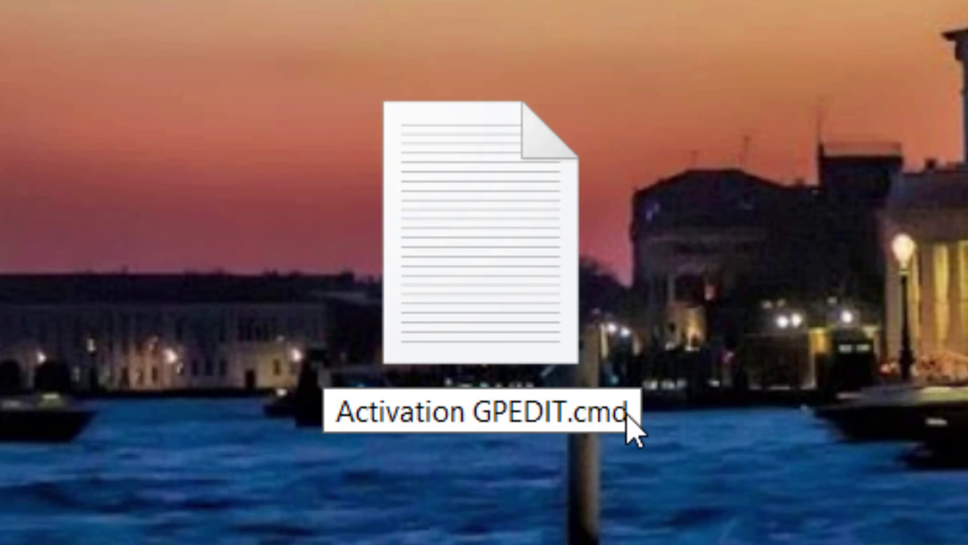
pyautogui.press('Return')
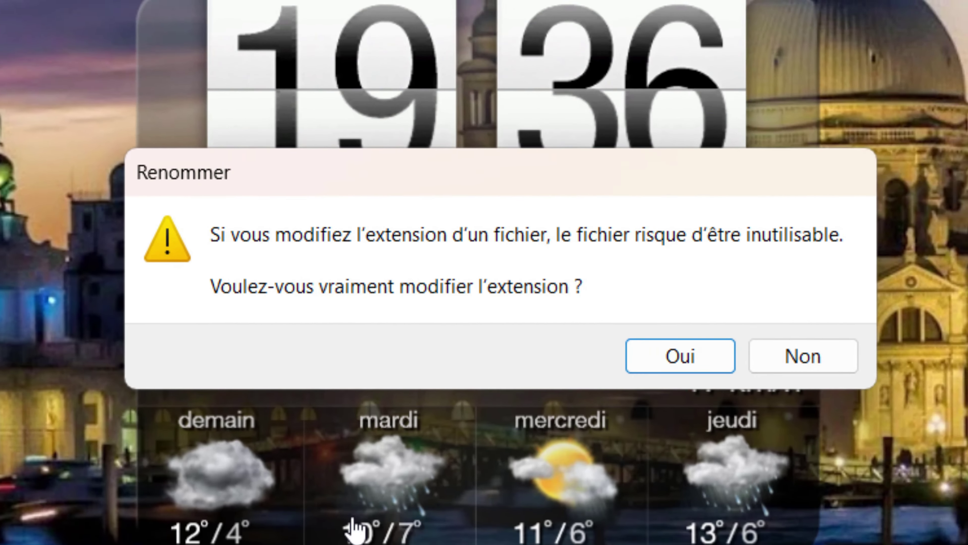
pyautogui.click(673, 366)
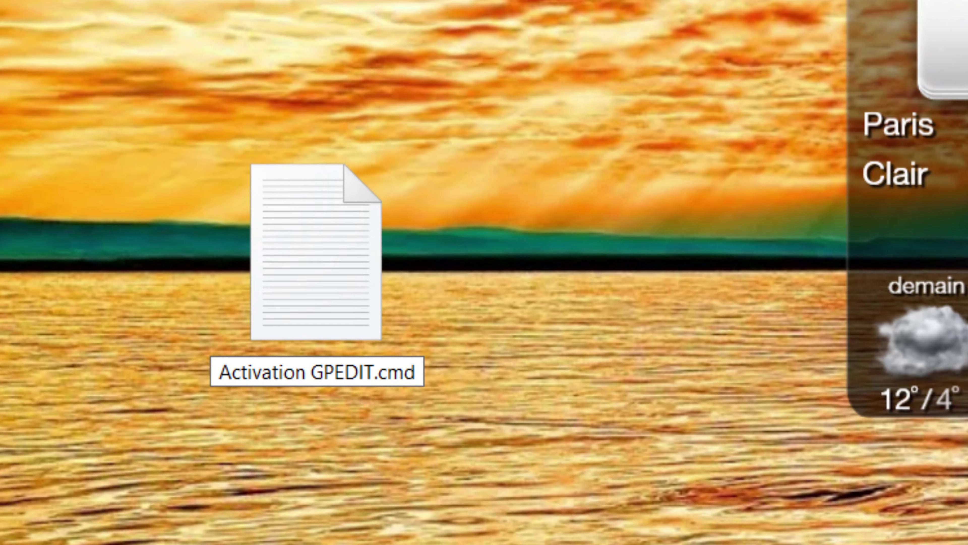
pyautogui.moveTo(525, 544); pyautogui.dragTo(324, 544)
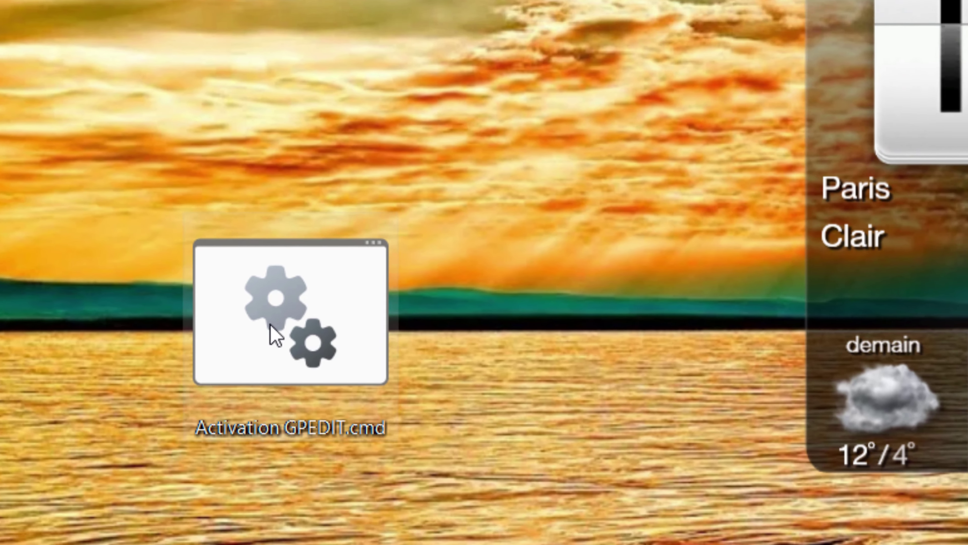
# Step: Open Activation GPEDIT.cmd for editing in Notepad and paste the copied script that adds the GroupPolicy ClientExtensions and ClientTools packages with dism
pyautogui.rightClick(296, 273)
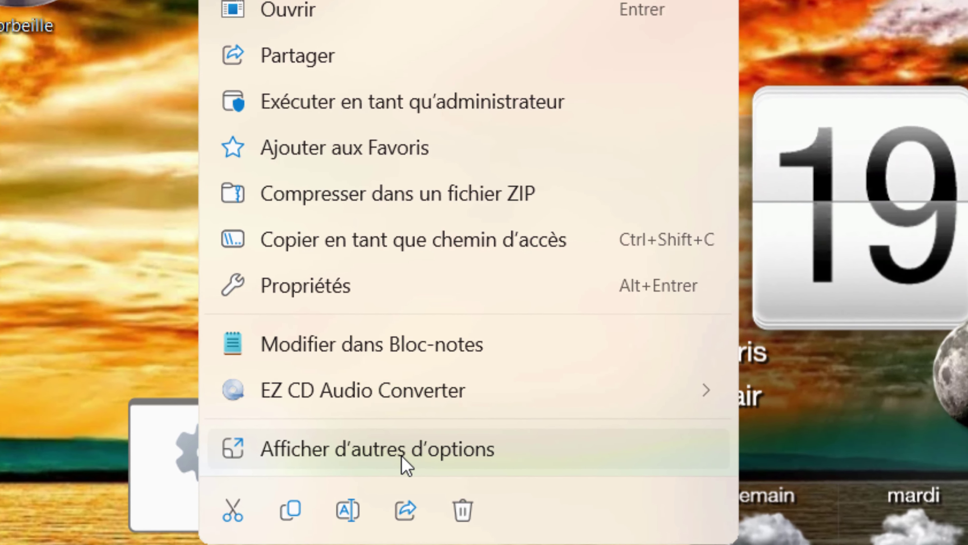
pyautogui.click(400, 460)
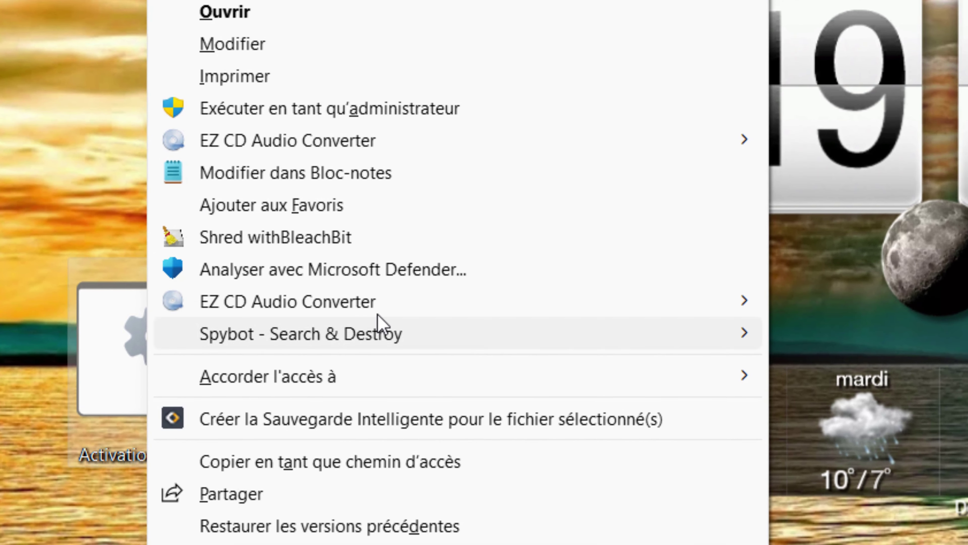
pyautogui.click(284, 48)
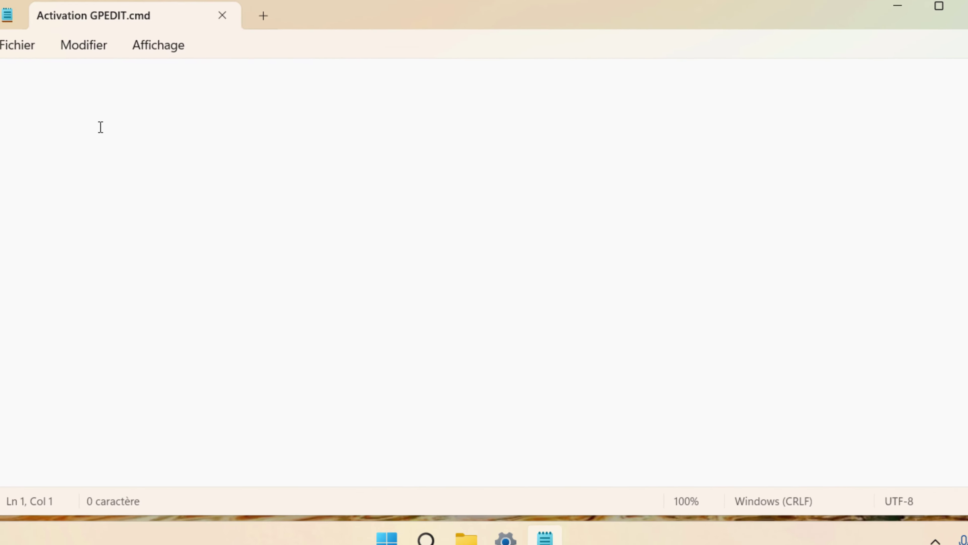
pyautogui.rightClick(94, 125)
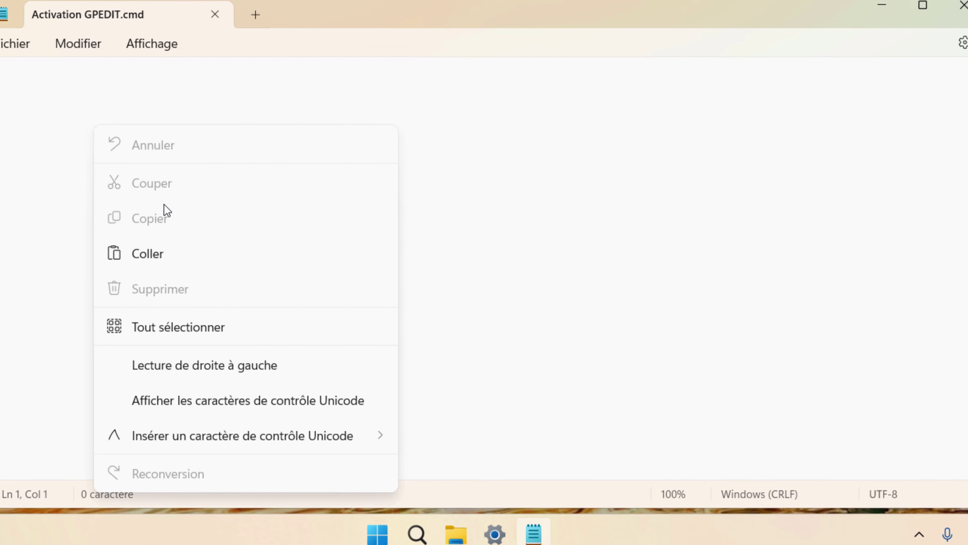
pyautogui.click(158, 255)
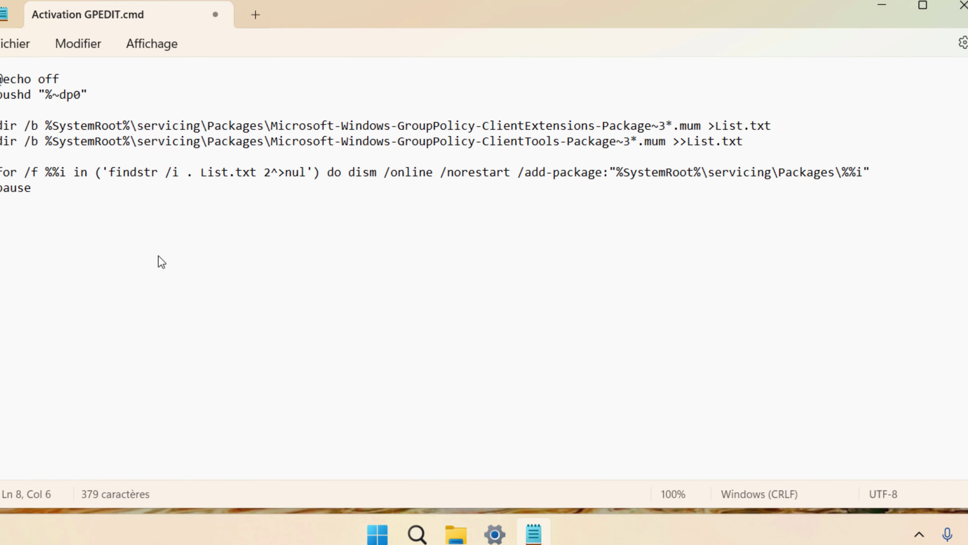
# Step: Save the pasted script in Activation GPEDIT.cmd and close the editor window
pyautogui.click(23, 69)
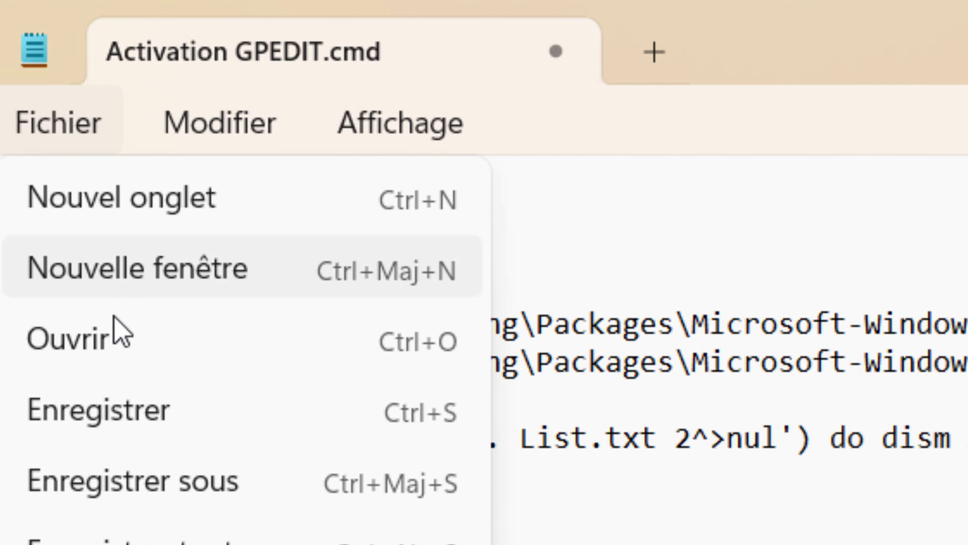
pyautogui.click(61, 424)
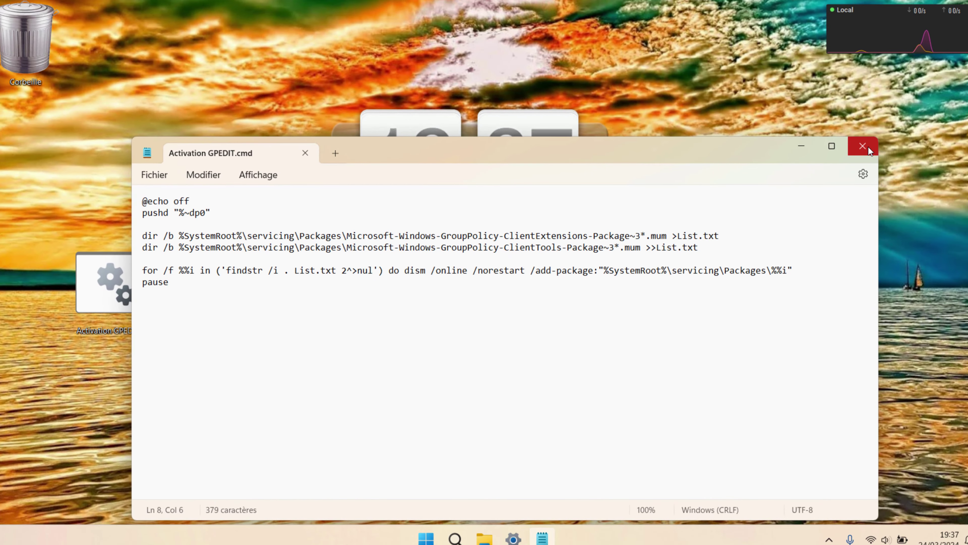
pyautogui.click(863, 146)
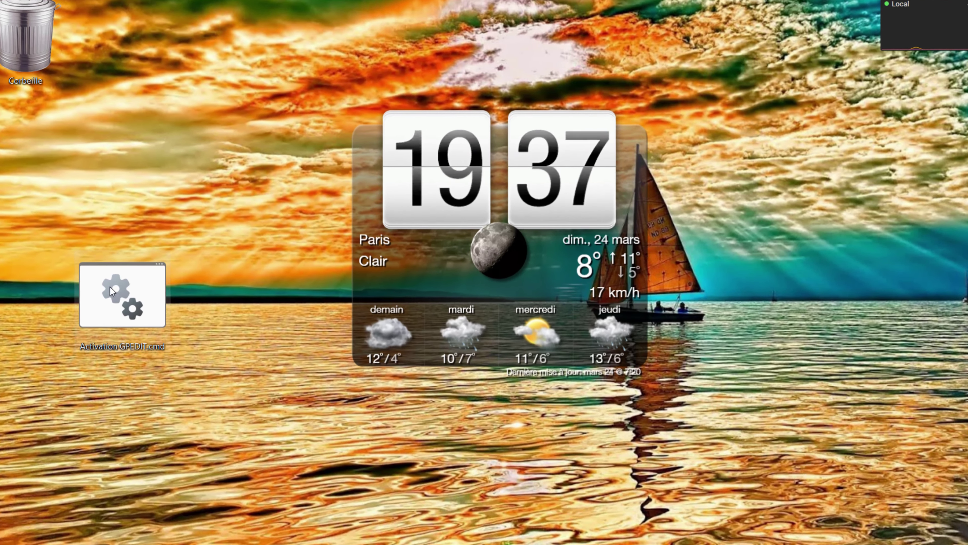
# Step: Run Activation GPEDIT.cmd as administrator, let the package installation finish and dismiss the console window
pyautogui.rightClick(105, 276)
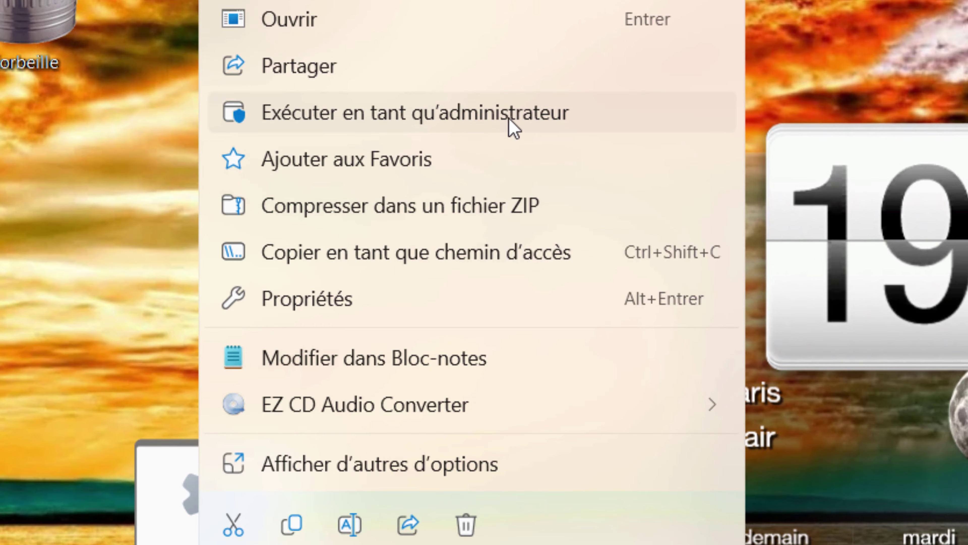
pyautogui.click(520, 123)
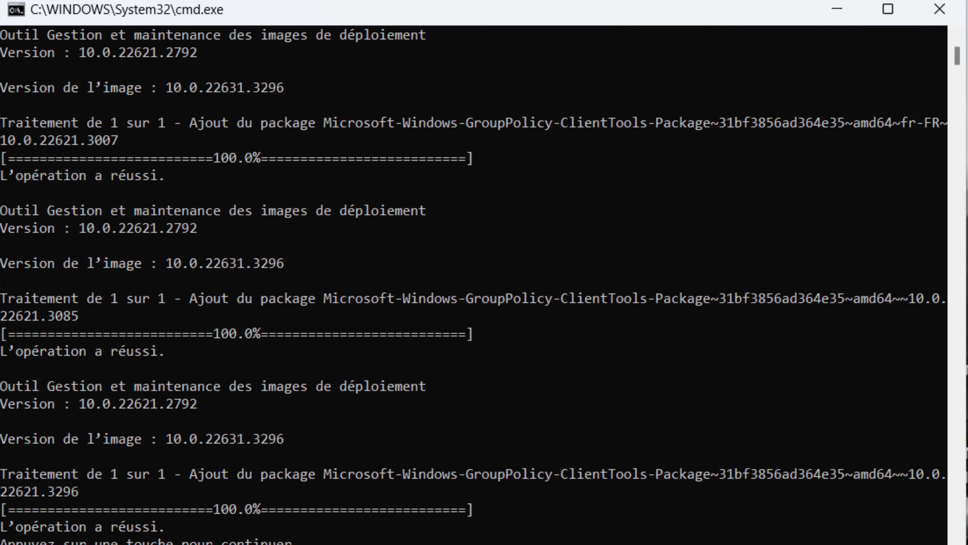
pyautogui.press('Return')
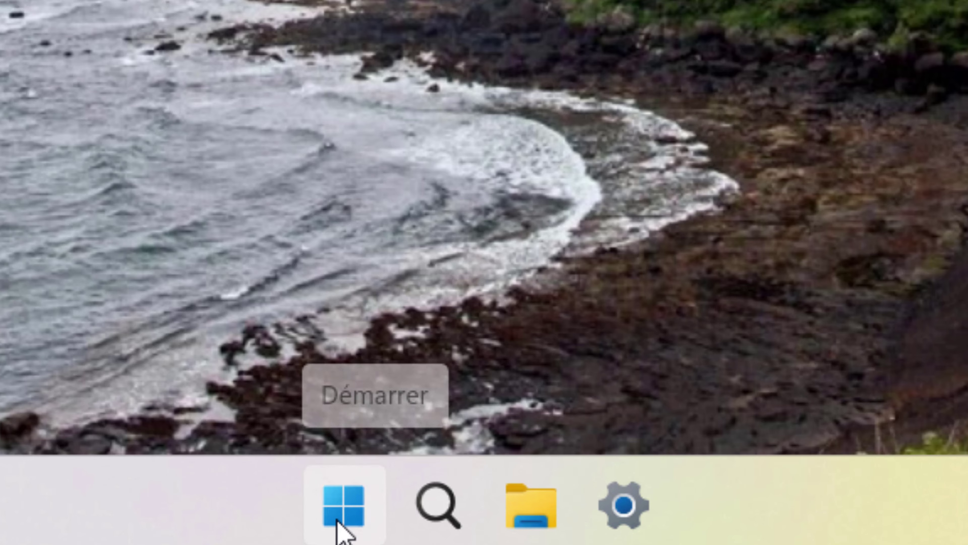
# Step: Open the Local Group Policy Editor by running GPEDIT.msc, maximize its window and widen the policy tree pane
pyautogui.rightClick(339, 527)
pyautogui.click(263, 259)
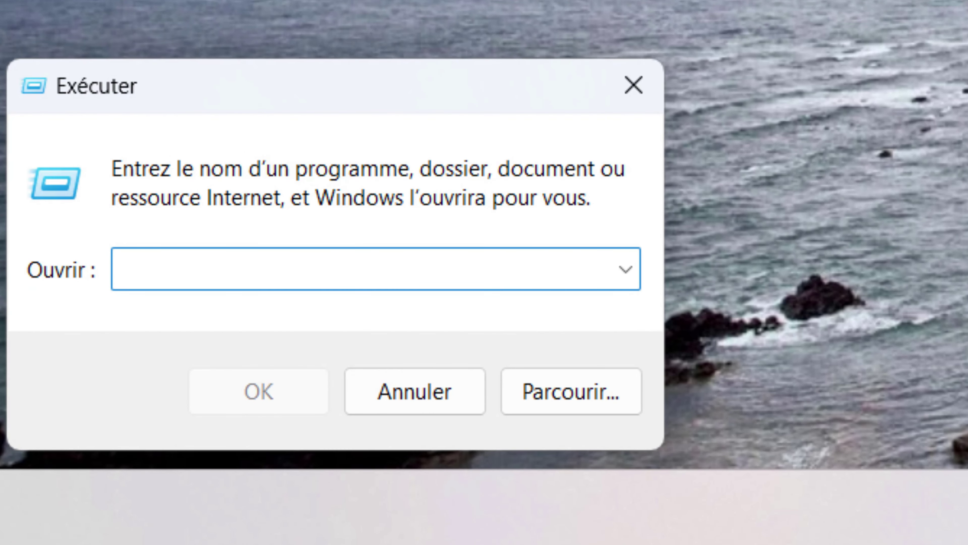
pyautogui.write('GP')
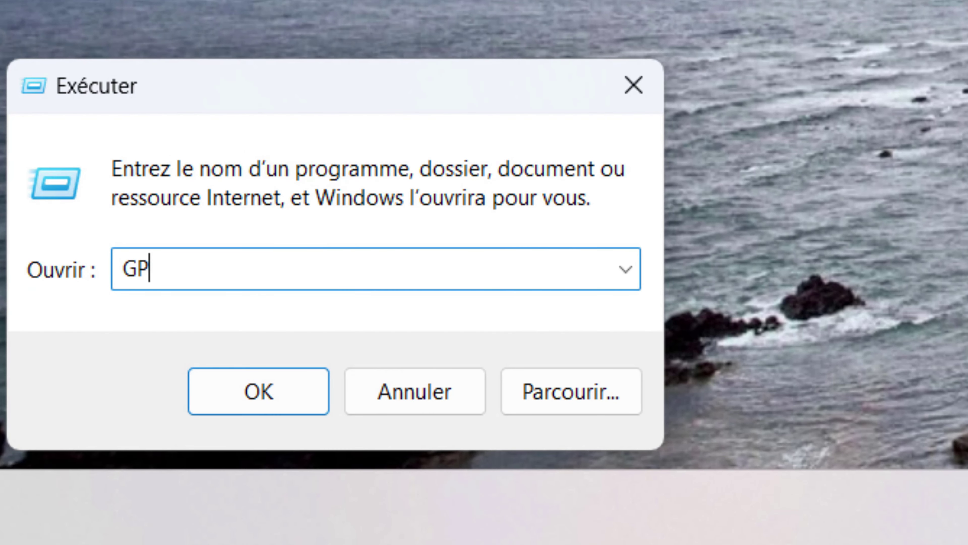
pyautogui.write('EDIT.msc')
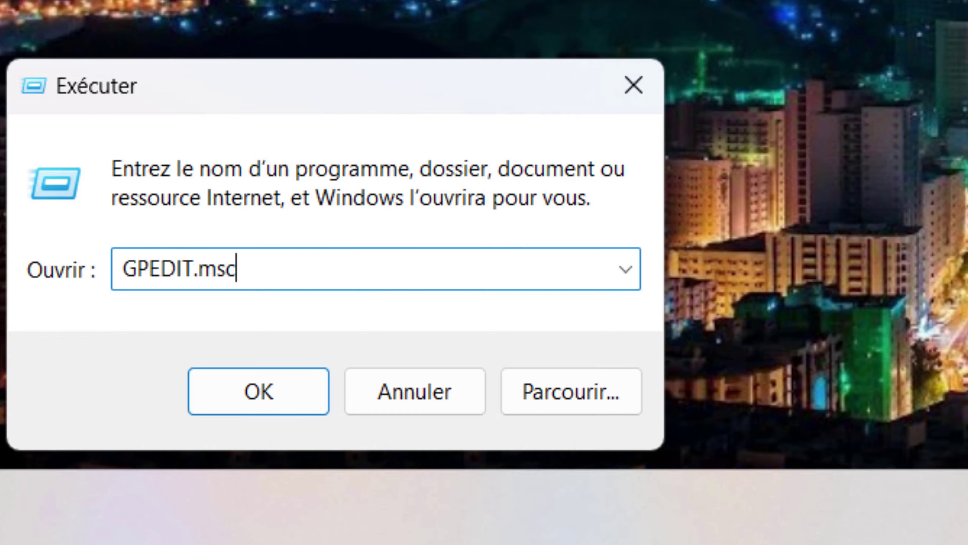
pyautogui.click(256, 404)
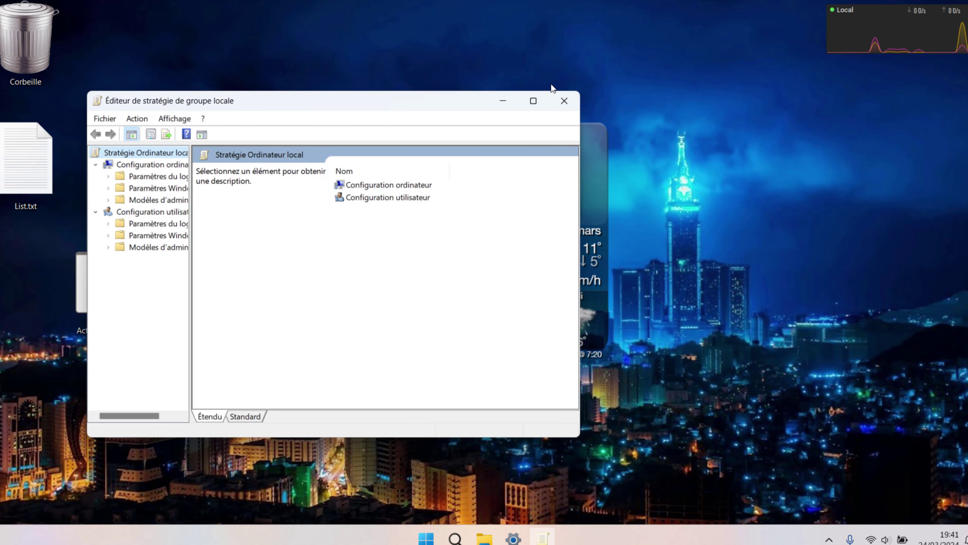
pyautogui.click(533, 102)
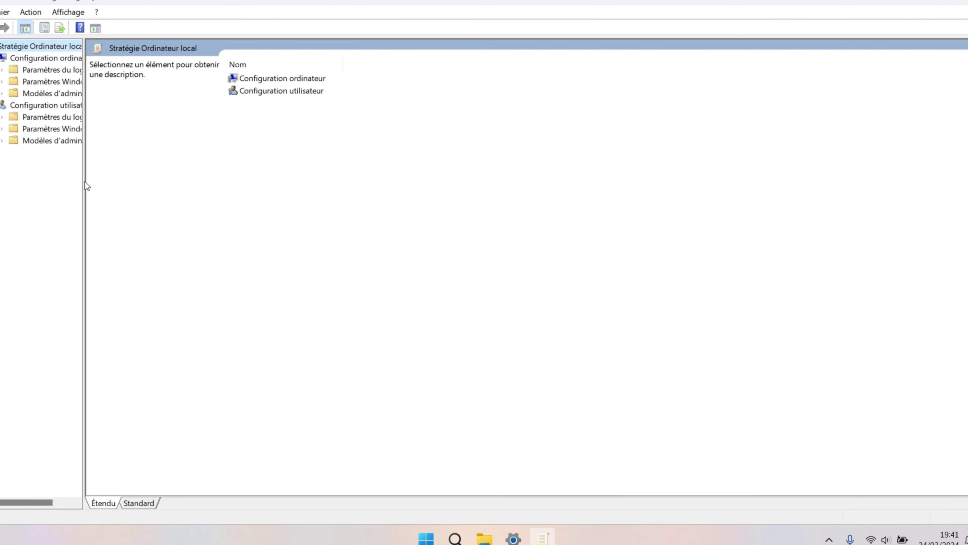
pyautogui.moveTo(85, 182); pyautogui.dragTo(160, 184)
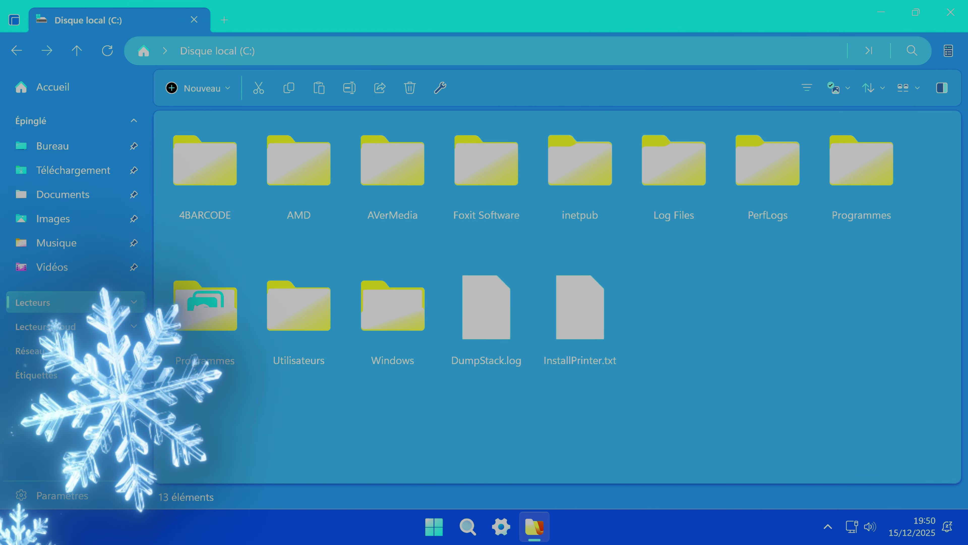
# Step: In the Files file manager, go to %AppData%\Microsoft\Windows\Recent and inspect the AutomaticDestinations and CustomDestinations folders
pyautogui.hotkey('ctrl', 'l')
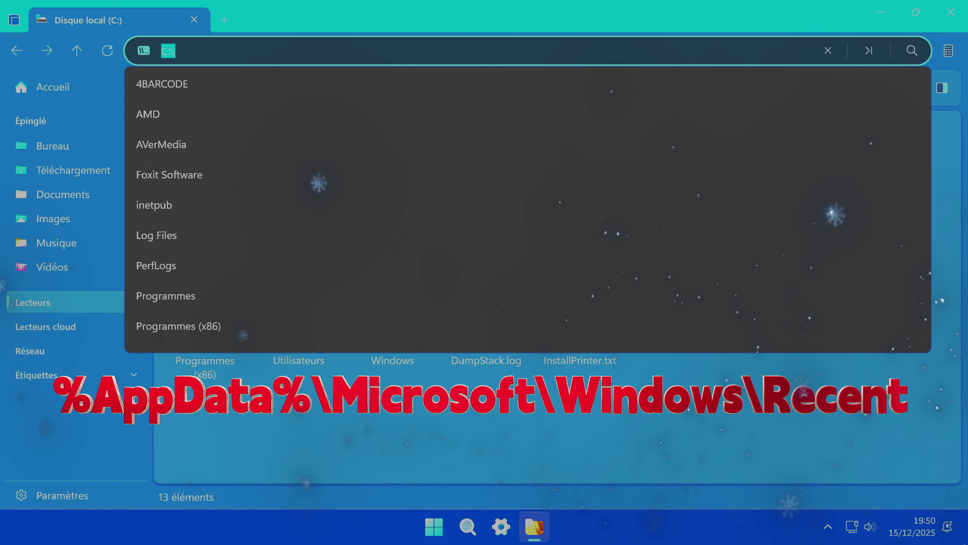
pyautogui.write('C:\\Users\\Serjyo Legeeko\\AppData\\Roaming\\Microsoft\\Windows\\Recent\\')
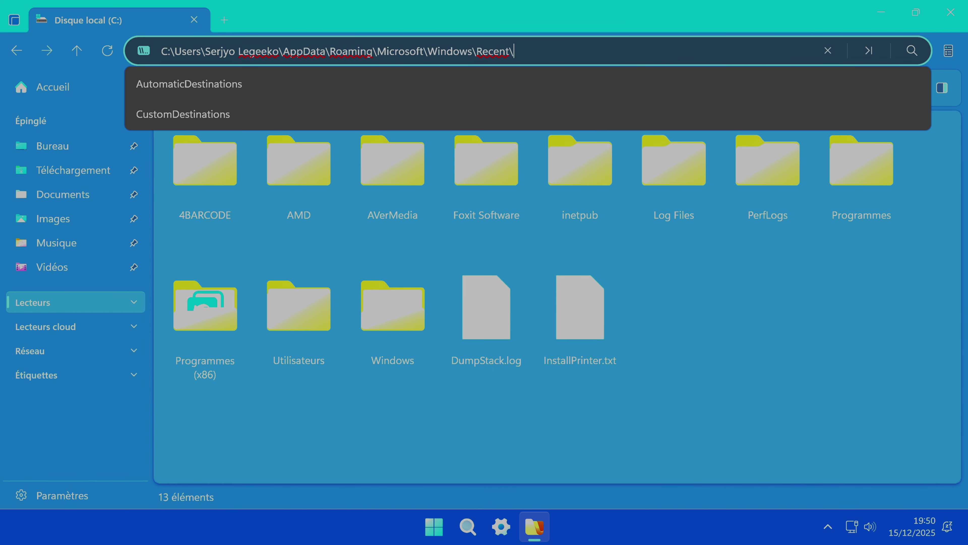
pyautogui.press('Return')
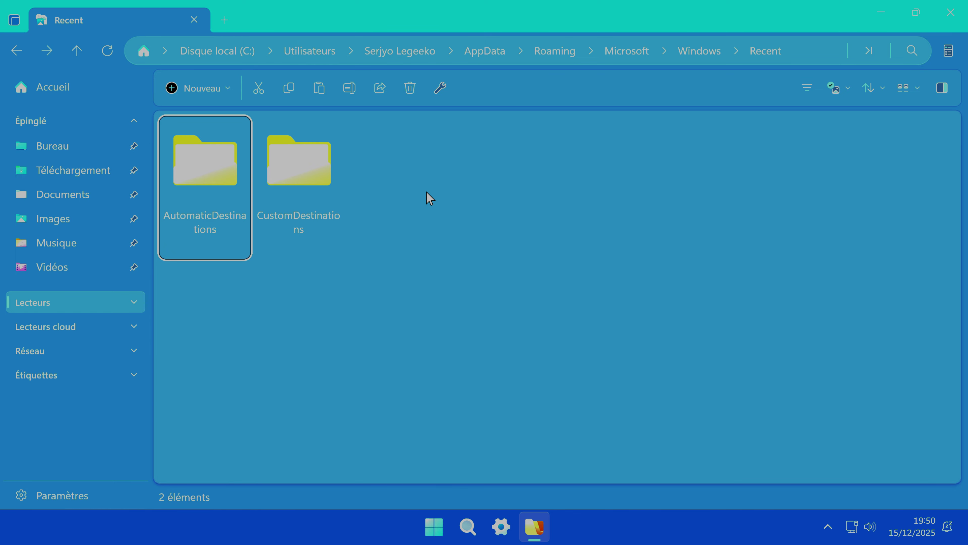
pyautogui.click(424, 207)
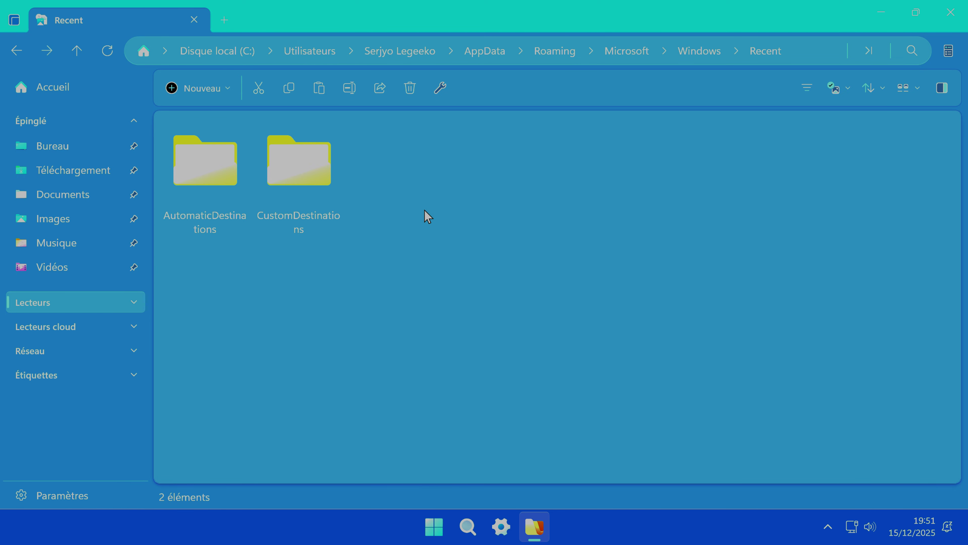
pyautogui.doubleClick(216, 167)
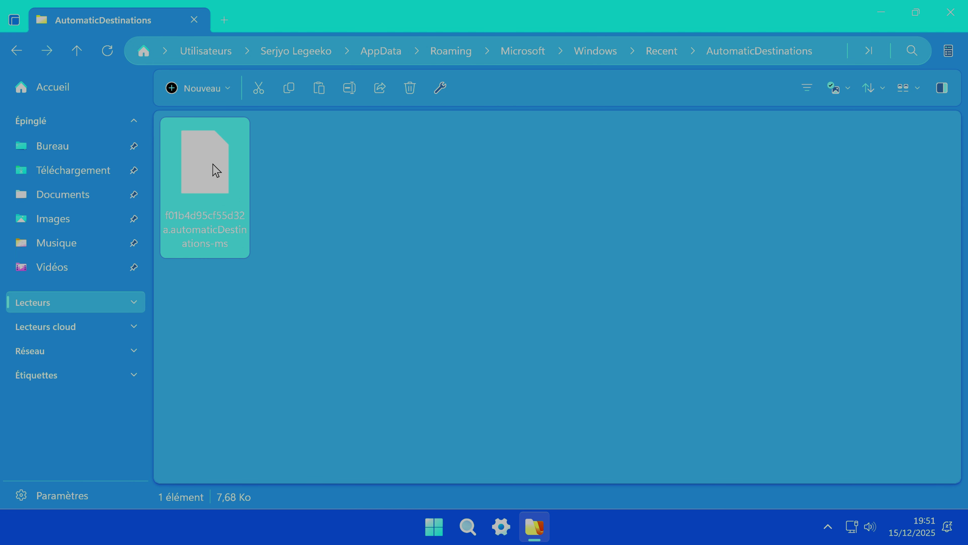
pyautogui.click(665, 50)
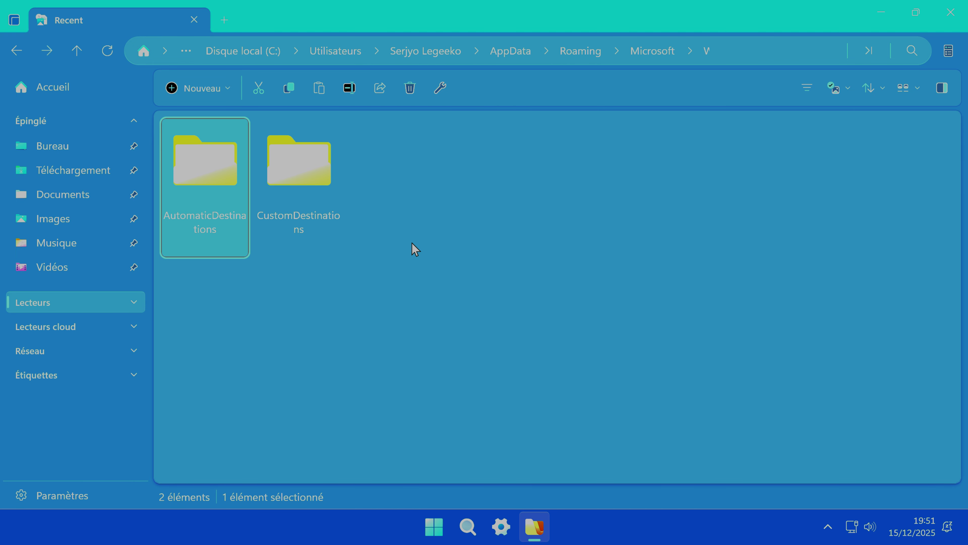
pyautogui.click(324, 181)
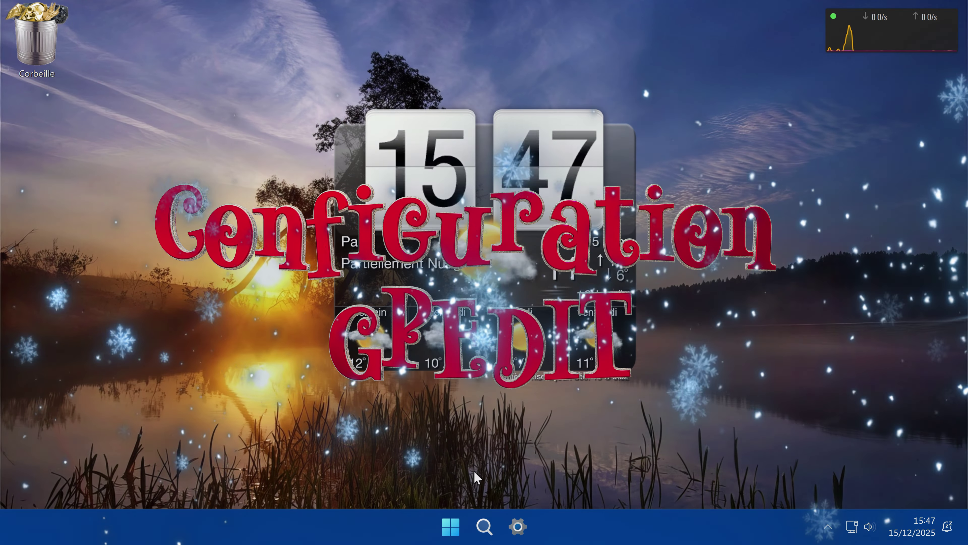
# Step: Search Windows for gpedit, open Modifier la stratégie de groupe, maximize the editor and widen its policy tree
pyautogui.click(485, 523)
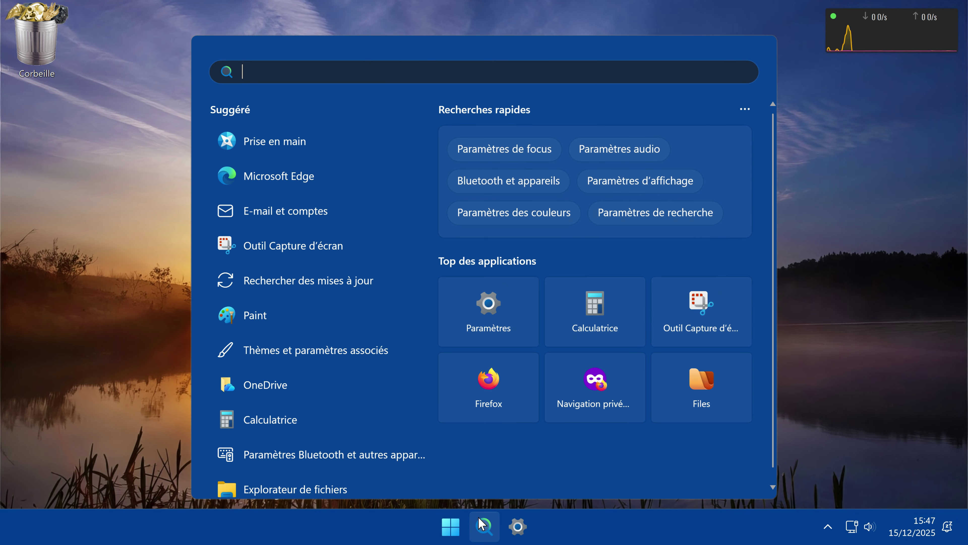
pyautogui.write('gpedit')
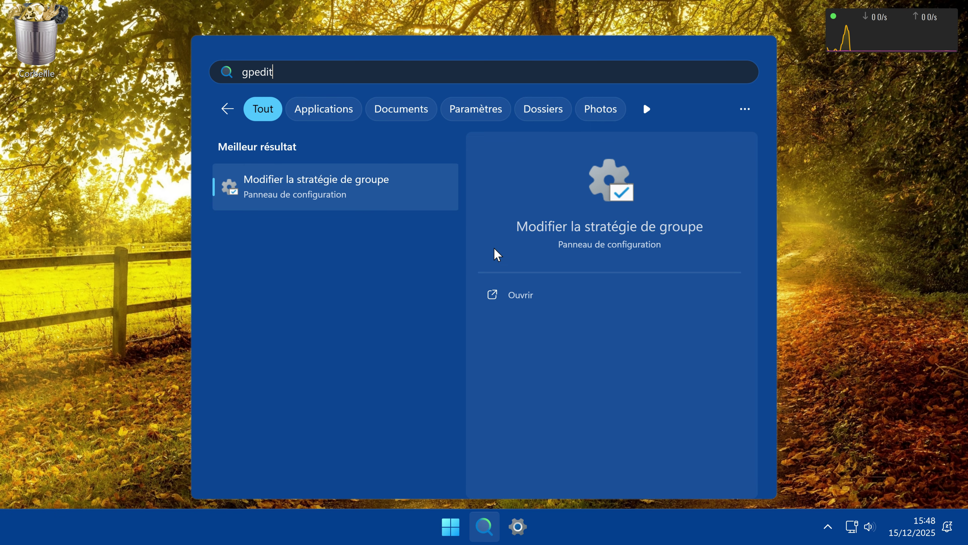
pyautogui.click(349, 188)
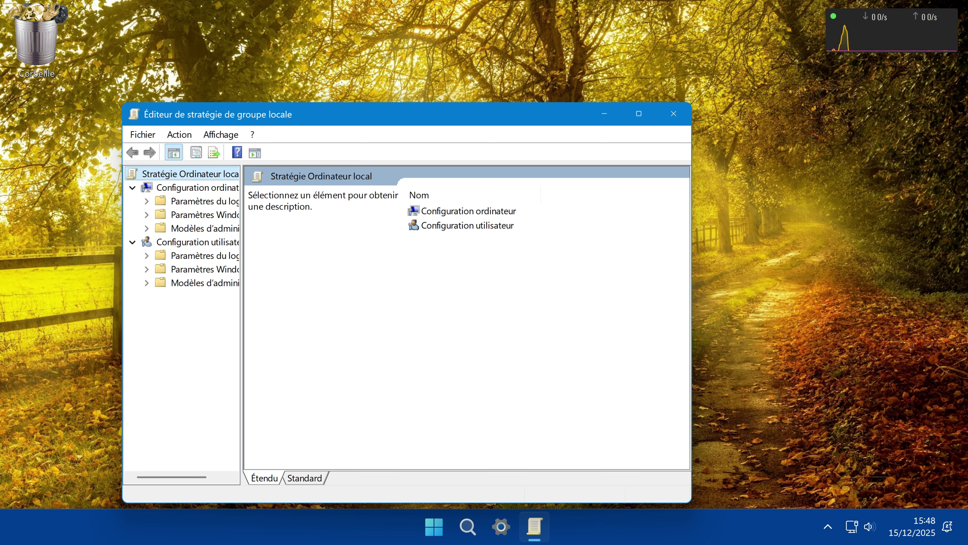
pyautogui.click(643, 115)
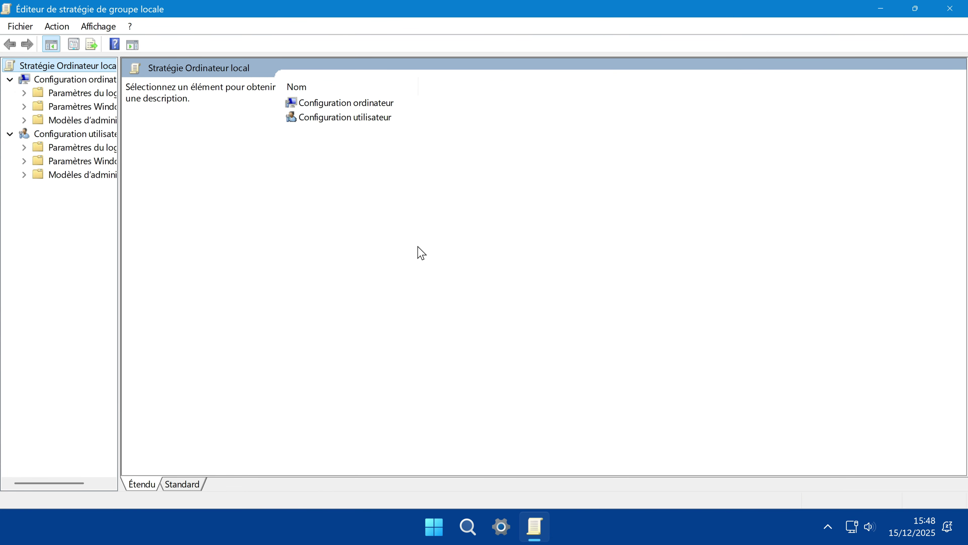
pyautogui.moveTo(118, 218); pyautogui.dragTo(220, 225)
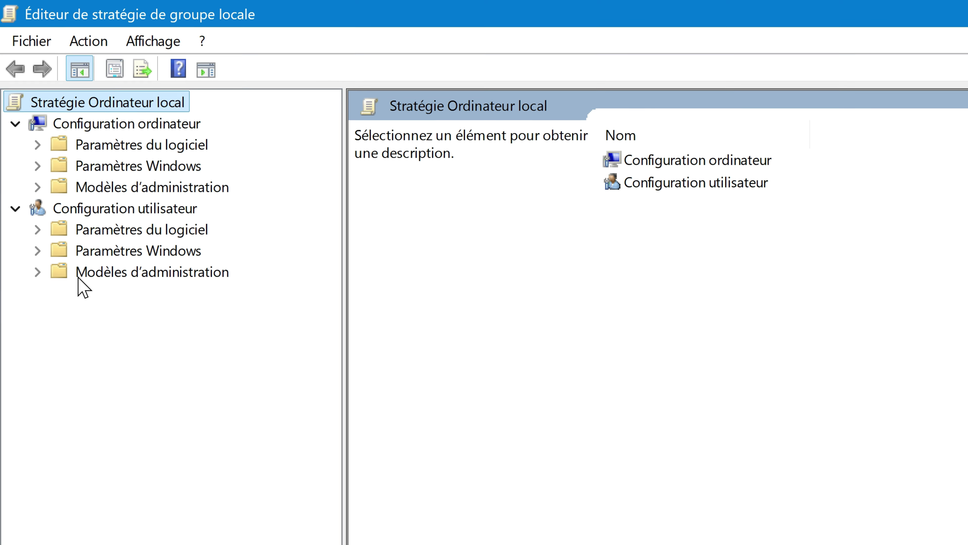
# Step: Enable the policy "Ne pas conserver d'historique des documents récemment ouverts" under the user Modèles d'administration, Menu Démarrer et barre des tâches
pyautogui.click(43, 303)
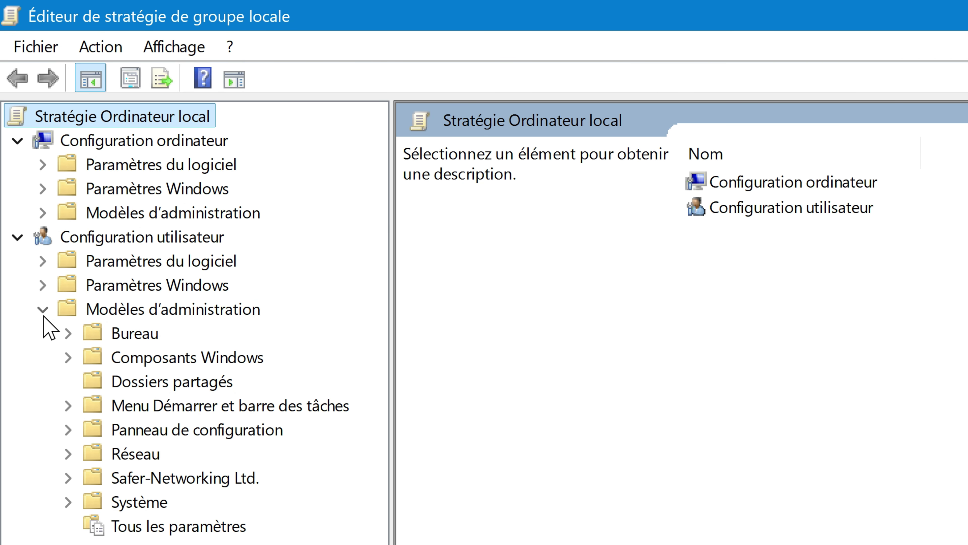
pyautogui.click(145, 405)
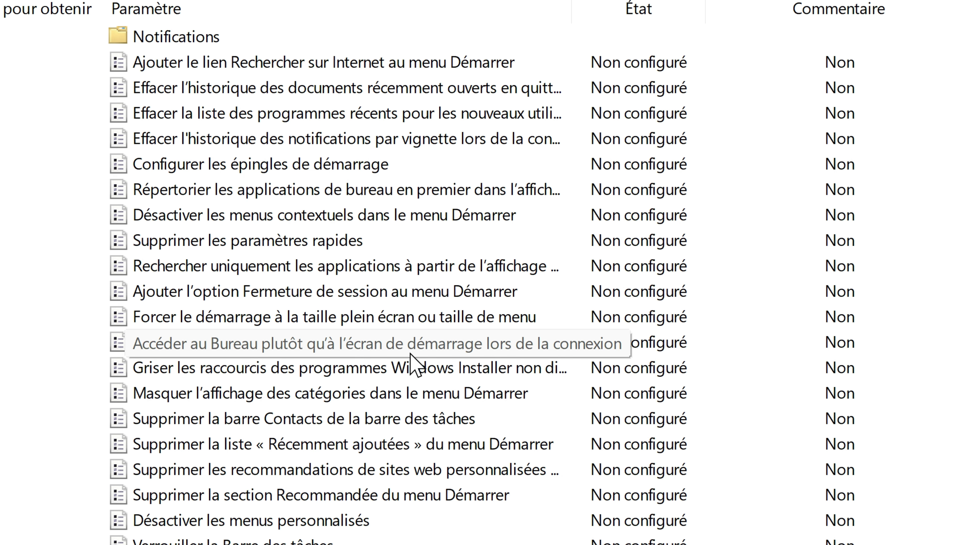
pyautogui.scroll(-6, 411, 355)
pyautogui.scroll(-4, 429, 444)
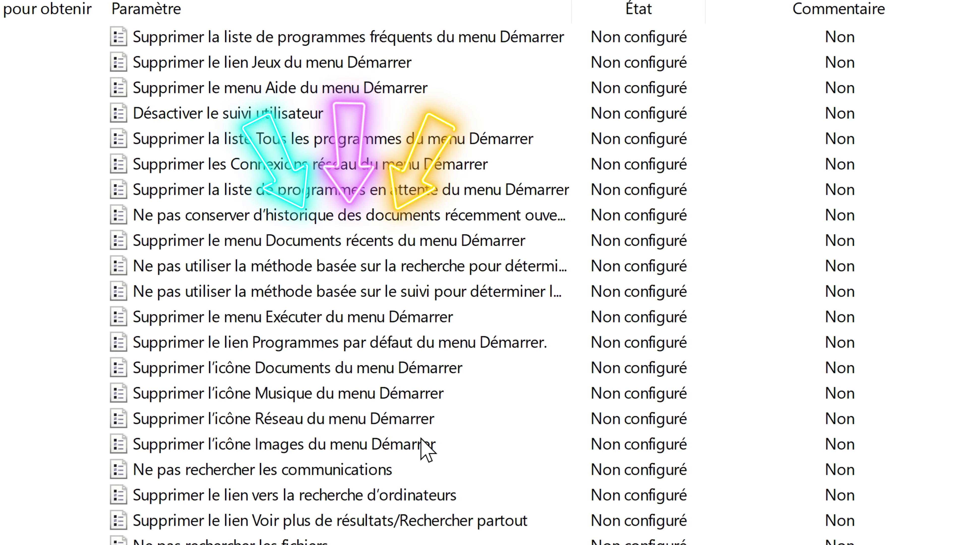
pyautogui.click(358, 216)
pyautogui.press('Return')
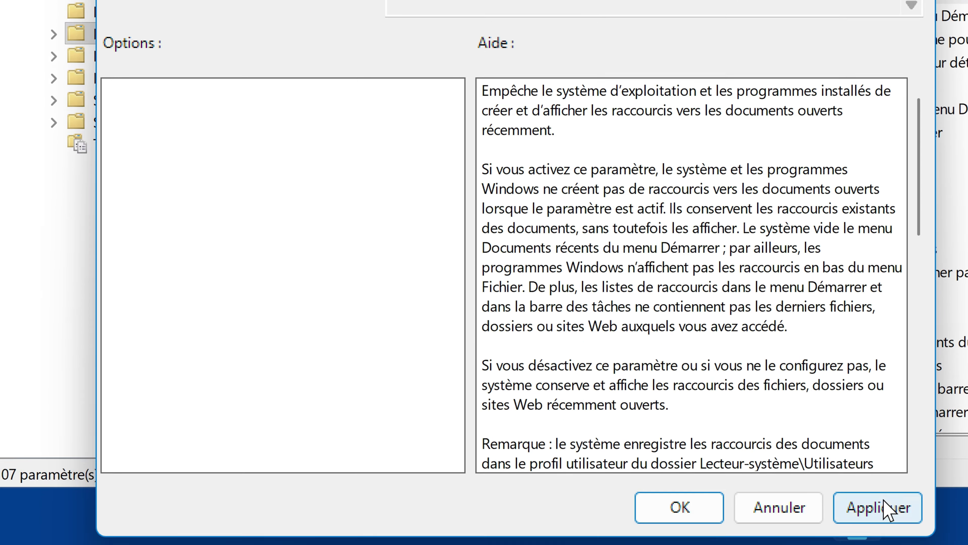
pyautogui.click(880, 507)
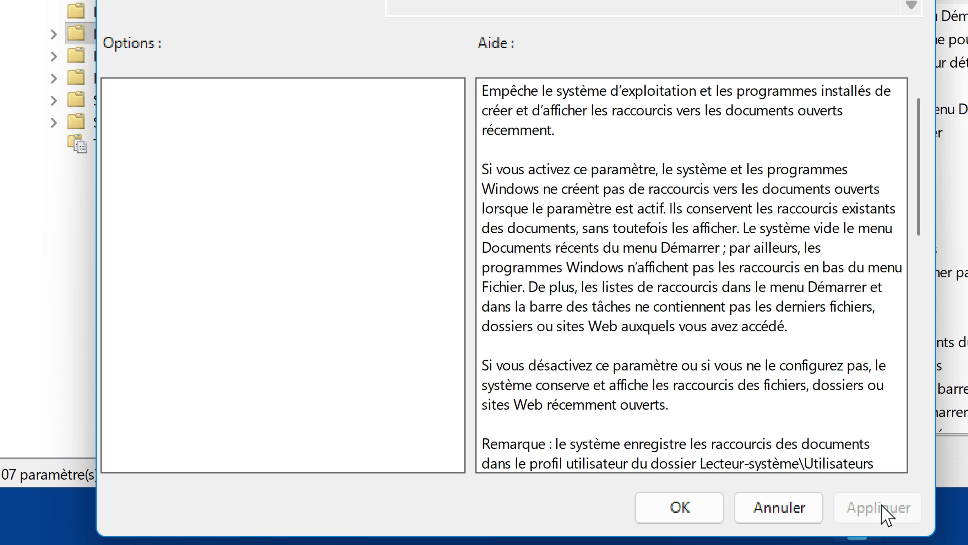
pyautogui.click(696, 515)
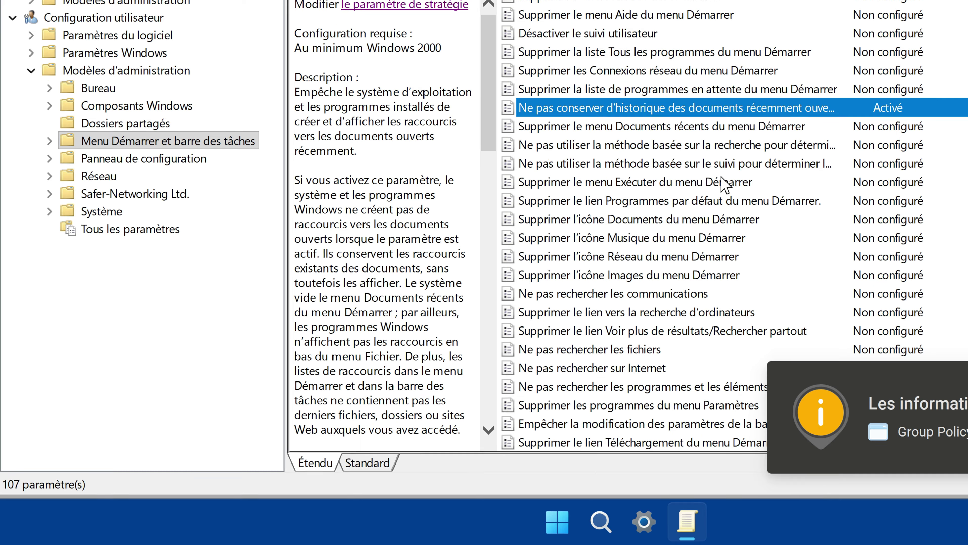
# Step: Set the policy "Effacer l'historique des documents récemment ouverts en quittant" to Activé and apply it
pyautogui.scroll(9, 895, 72)
pyautogui.scroll(1, 558, 249)
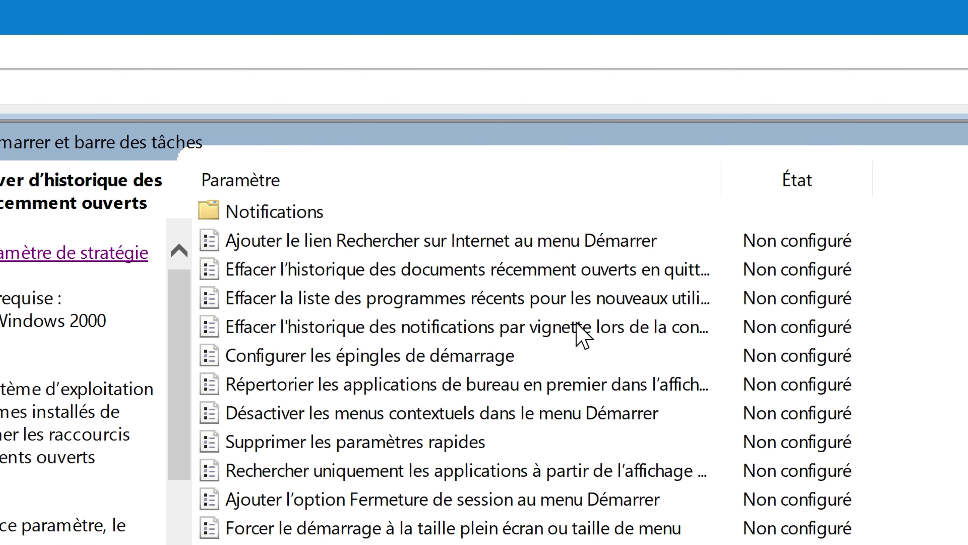
pyautogui.doubleClick(544, 272)
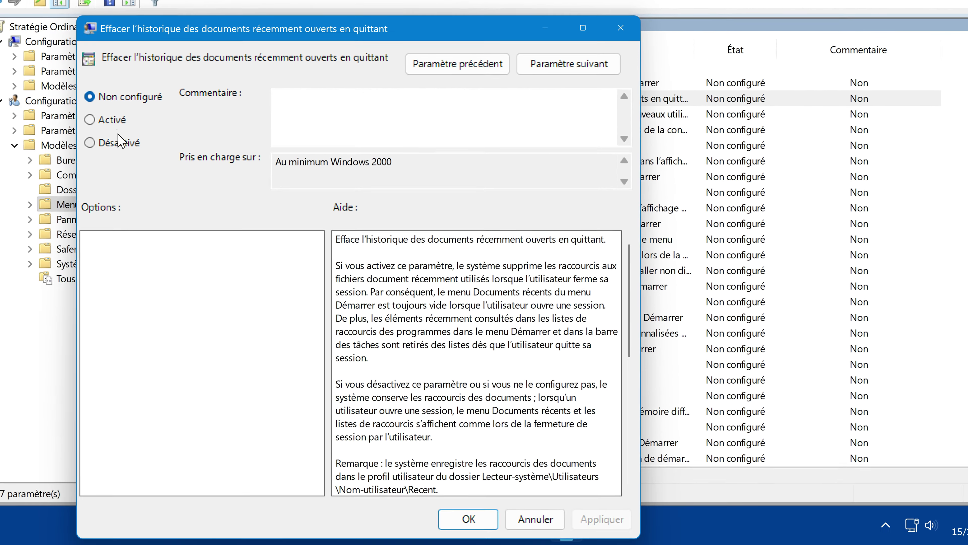
pyautogui.click(91, 120)
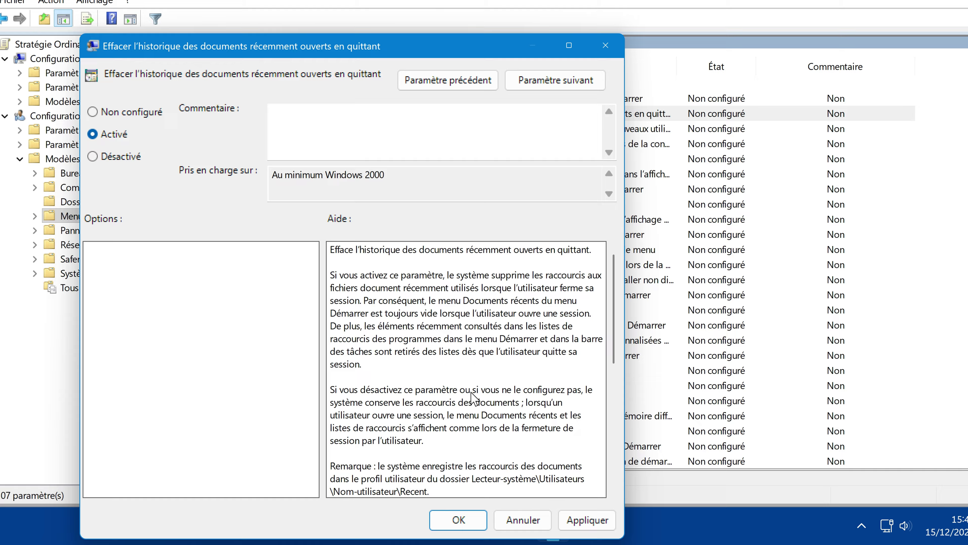
pyautogui.click(578, 519)
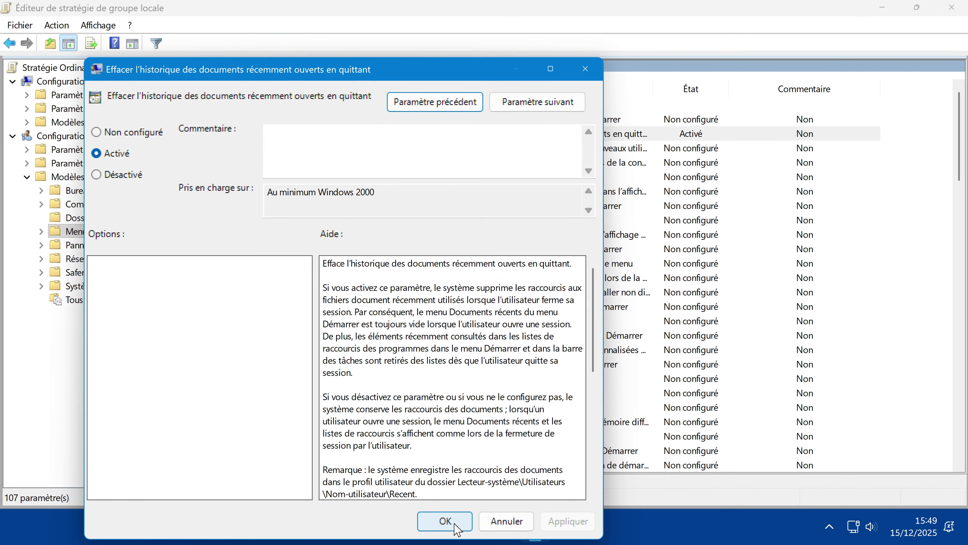
pyautogui.click(455, 520)
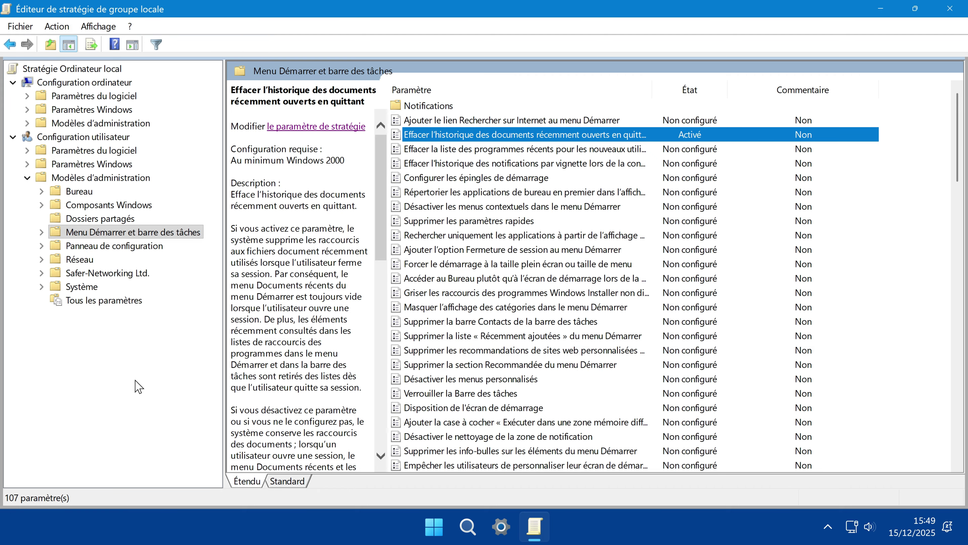
# Step: Open the folder "Collecte des données et versions d'évaluation Preview" under Configuration ordinateur, Modèles d'administration, Composants Windows, and widen the policy tree
pyautogui.press('Left')
pyautogui.press('Left')
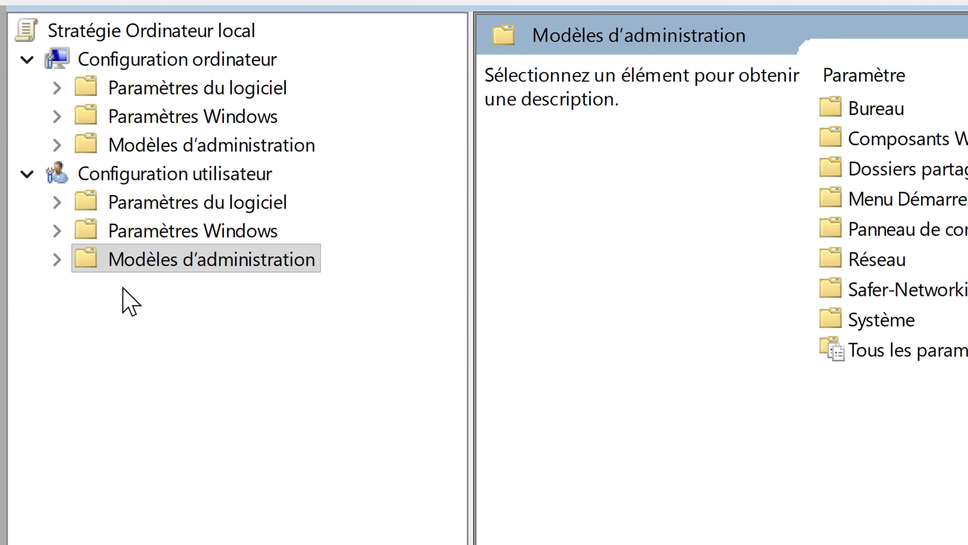
pyautogui.click(60, 150)
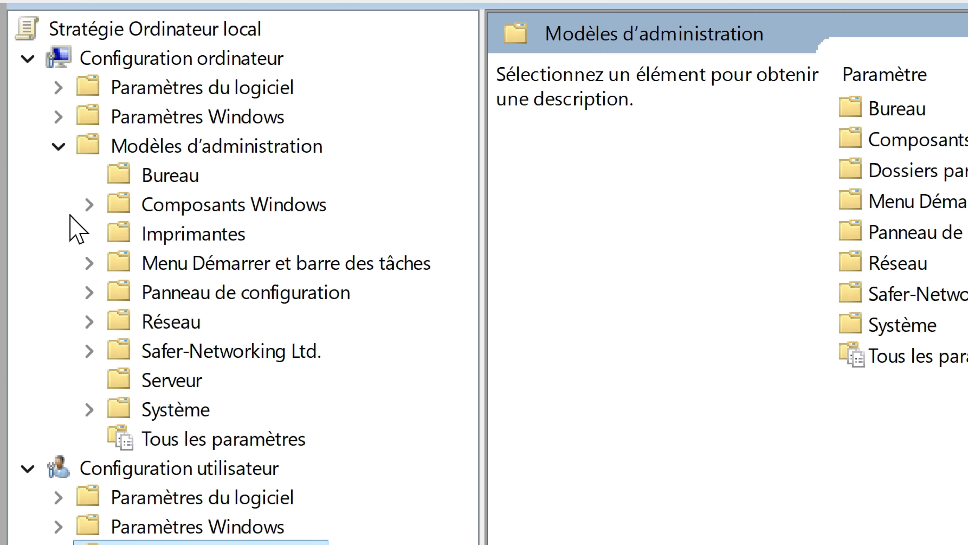
pyautogui.click(91, 206)
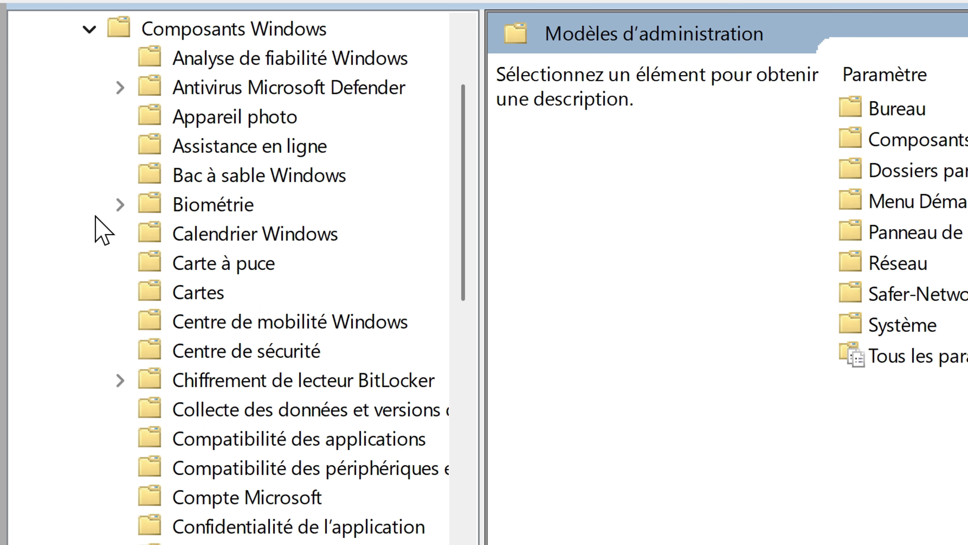
pyautogui.moveTo(481, 462); pyautogui.dragTo(614, 463)
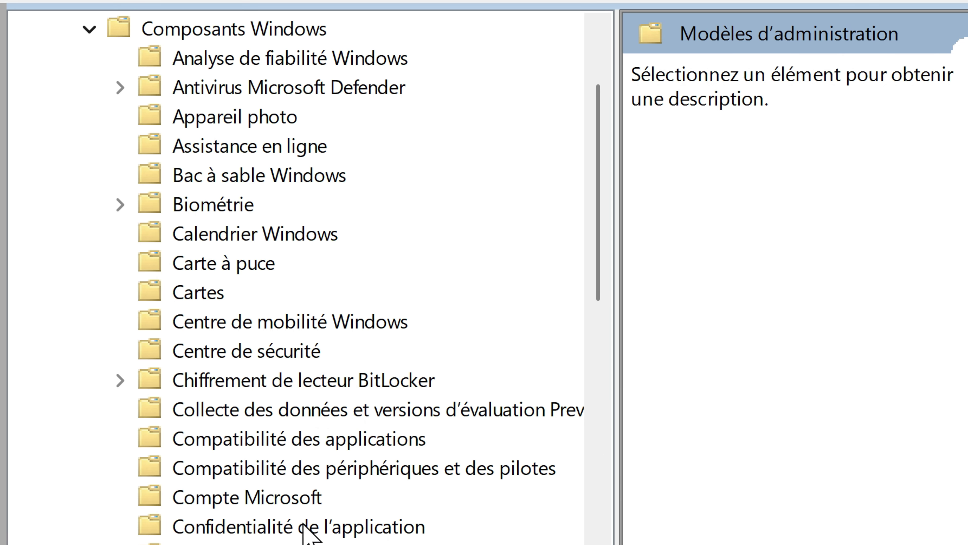
pyautogui.click(386, 414)
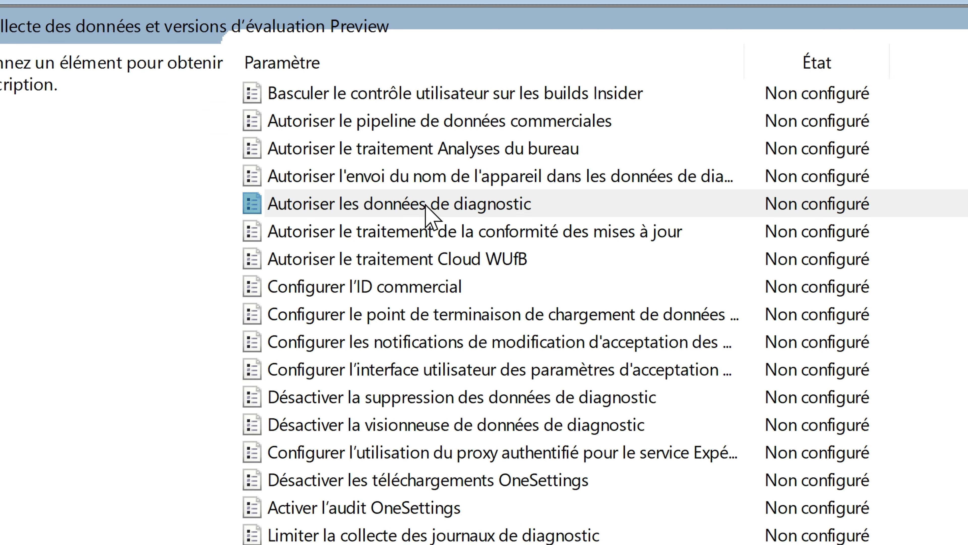
# Step: Set the policy "Autoriser les données de diagnostic" to Activé with the option "Envoyer les données de diagnostic requises" and apply it
pyautogui.doubleClick(426, 205)
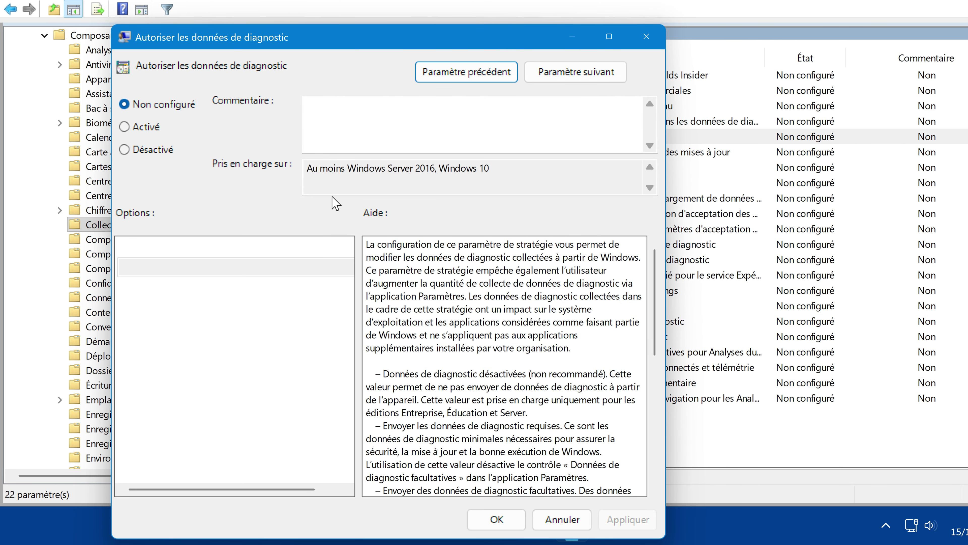
pyautogui.click(125, 127)
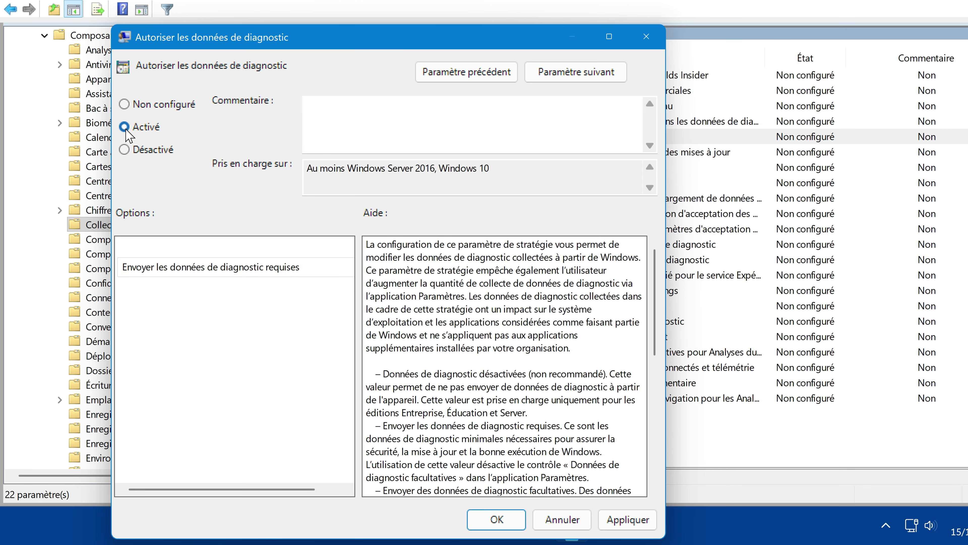
pyautogui.click(323, 272)
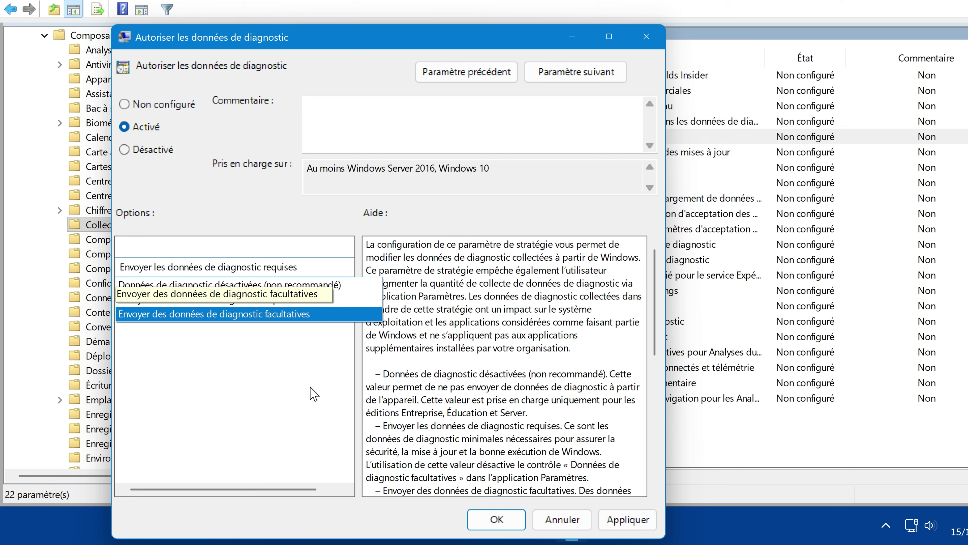
pyautogui.click(318, 300)
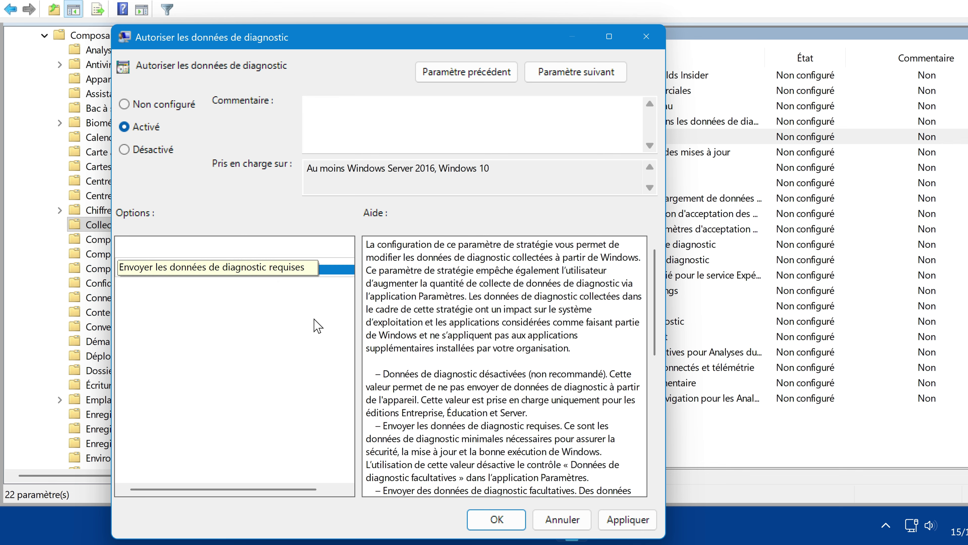
pyautogui.scroll(-1, 510, 347)
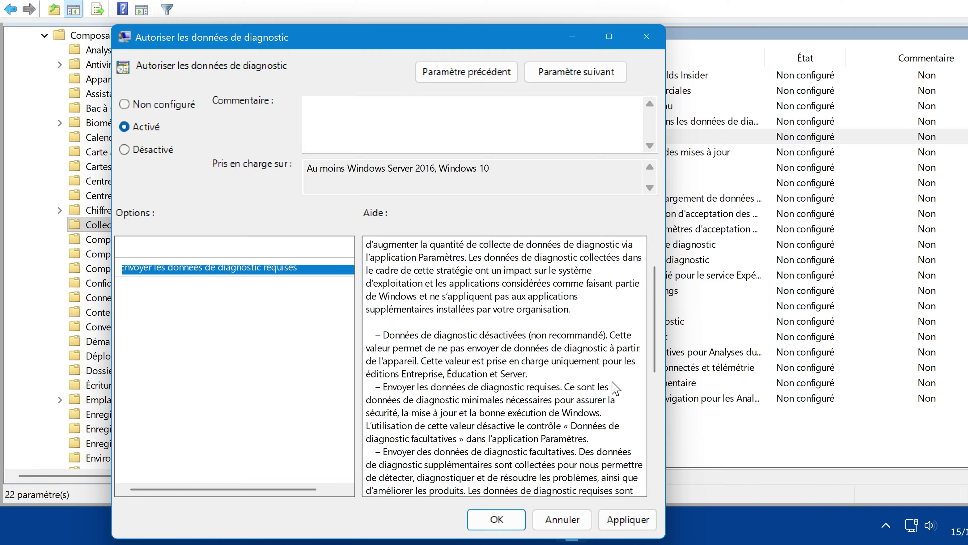
pyautogui.scroll(-1, 615, 389)
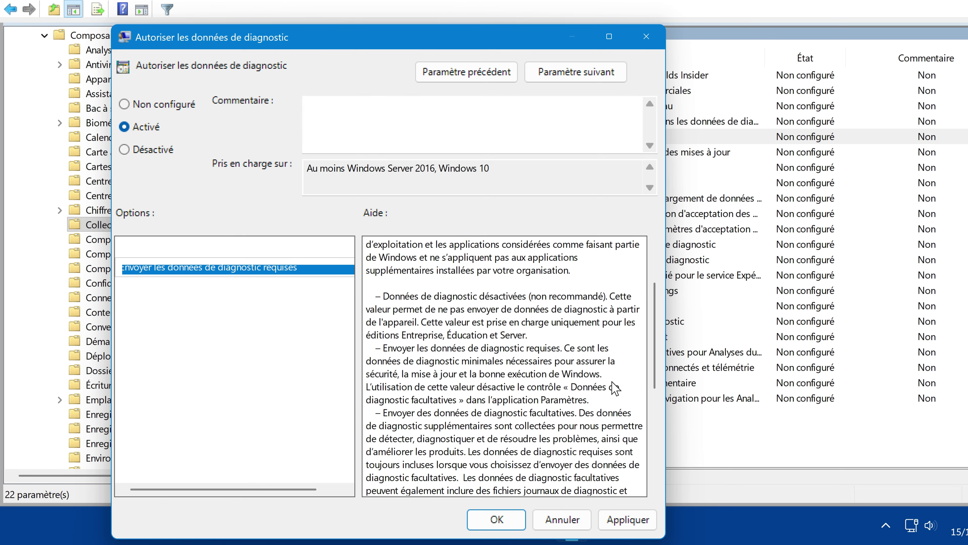
pyautogui.click(627, 519)
pyautogui.click(497, 519)
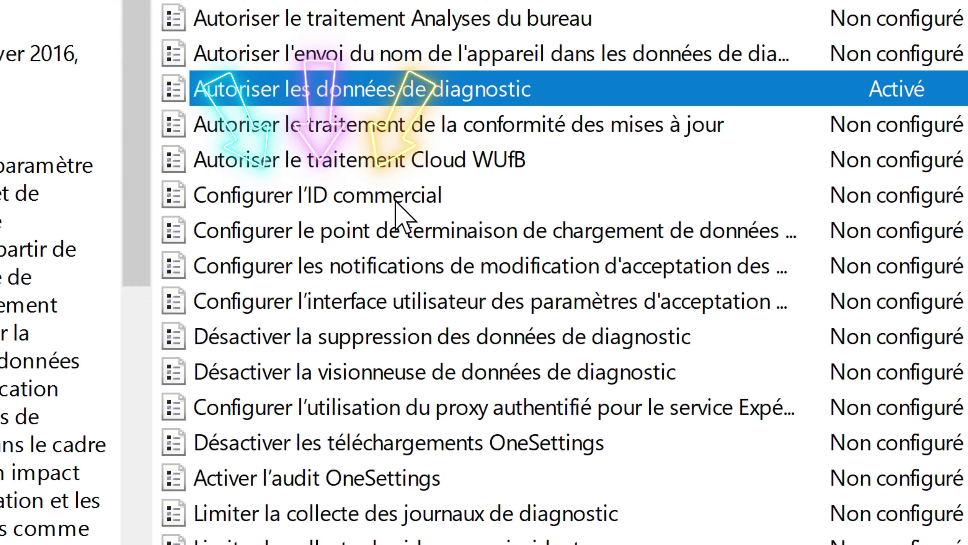
# Step: Set the policies "Configurer l'ID commercial" and "Configurer Expériences des utilisateurs connectés et télémétrie" to Désactivé
pyautogui.doubleClick(395, 203)
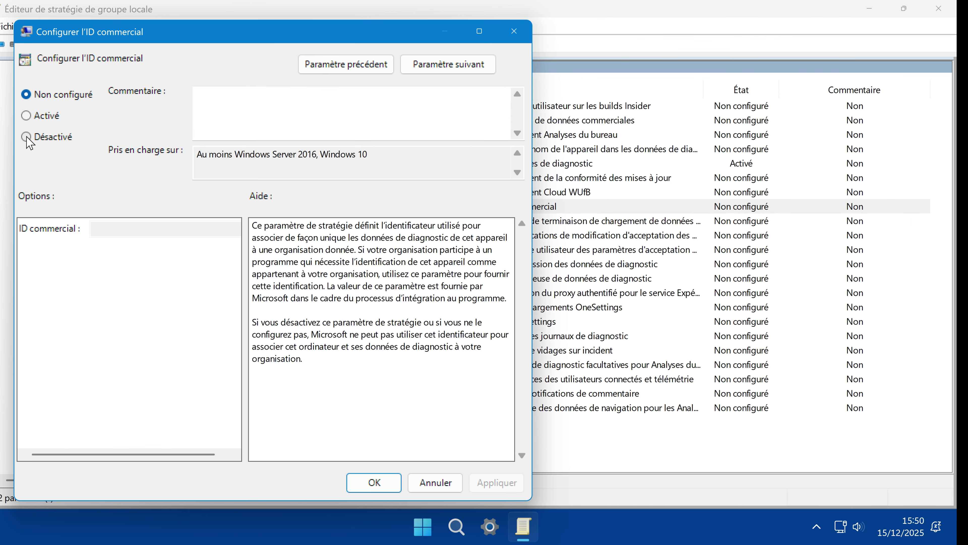
pyautogui.click(375, 482)
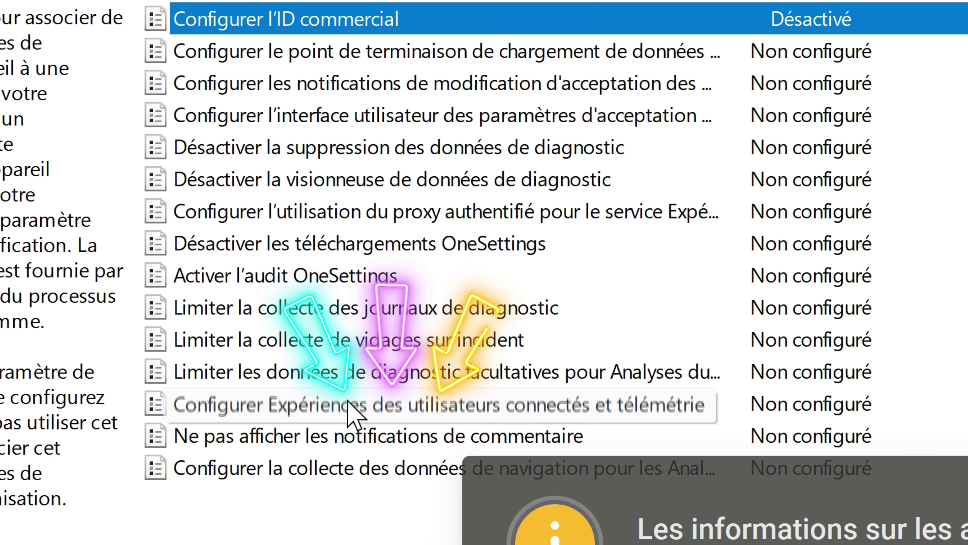
pyautogui.doubleClick(348, 405)
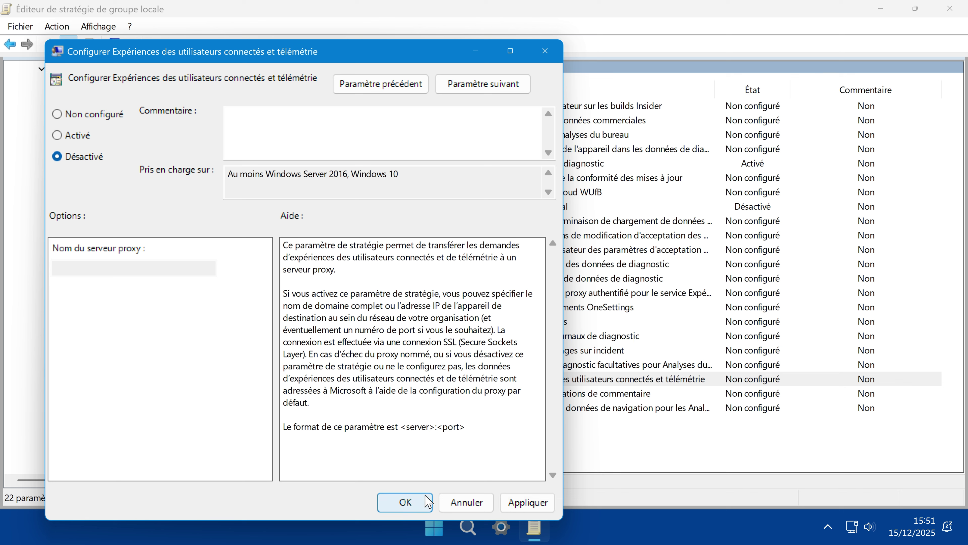
pyautogui.click(527, 503)
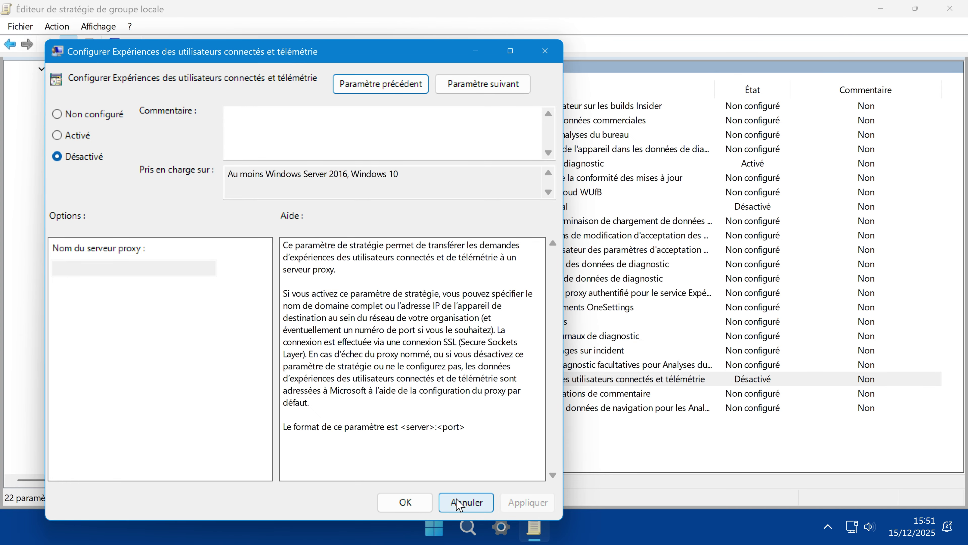
pyautogui.click(404, 502)
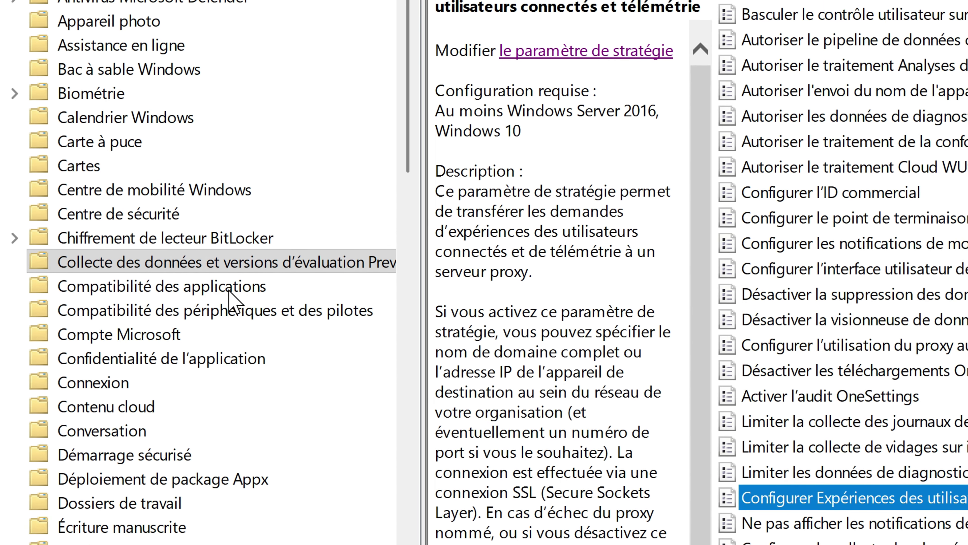
# Step: In the folder Compatibilité des applications, set the policy "Désactiver la télémétrie applicative" to Activé and apply it
pyautogui.click(233, 291)
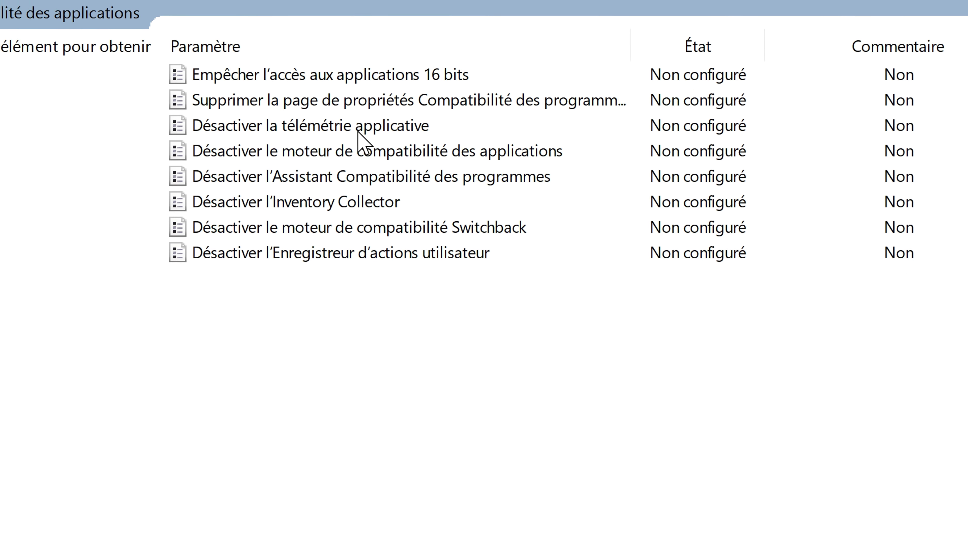
pyautogui.doubleClick(322, 140)
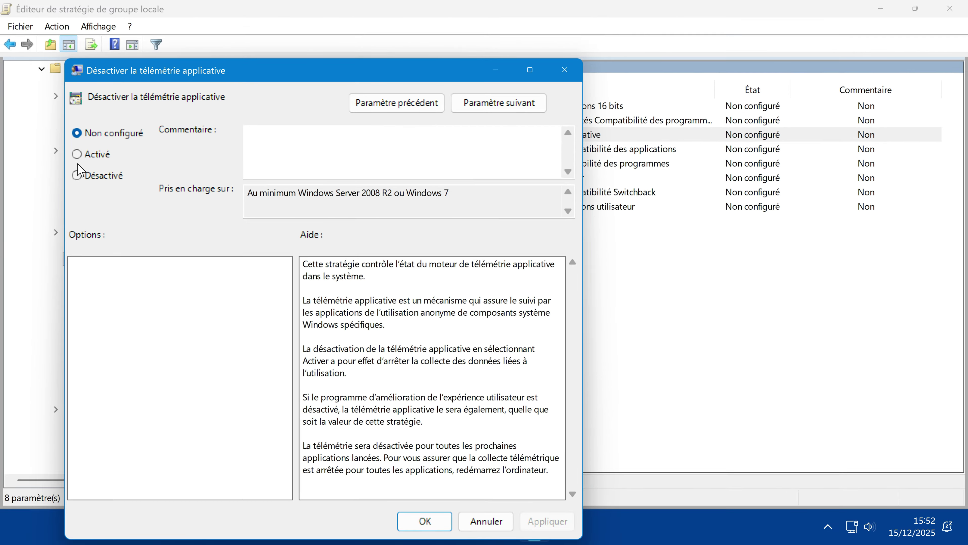
pyautogui.click(78, 159)
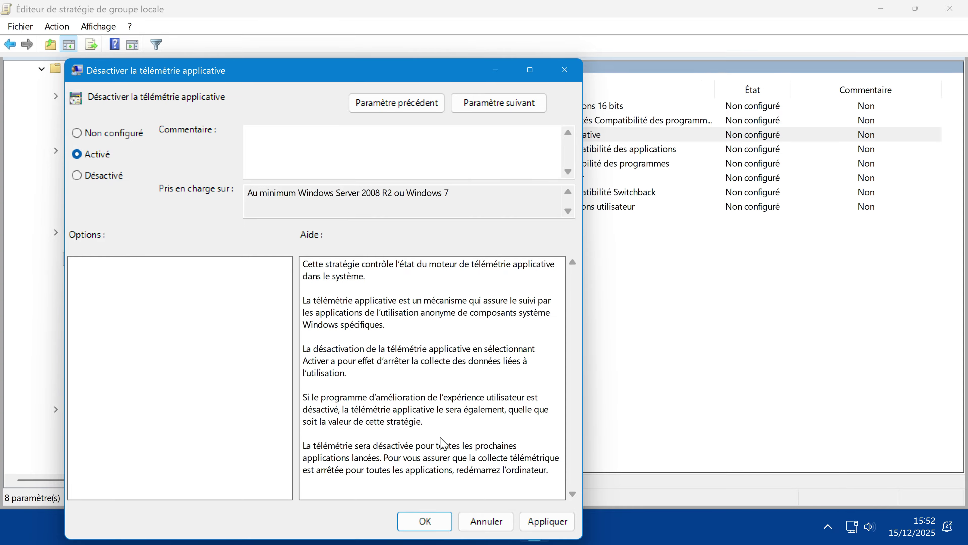
pyautogui.click(546, 520)
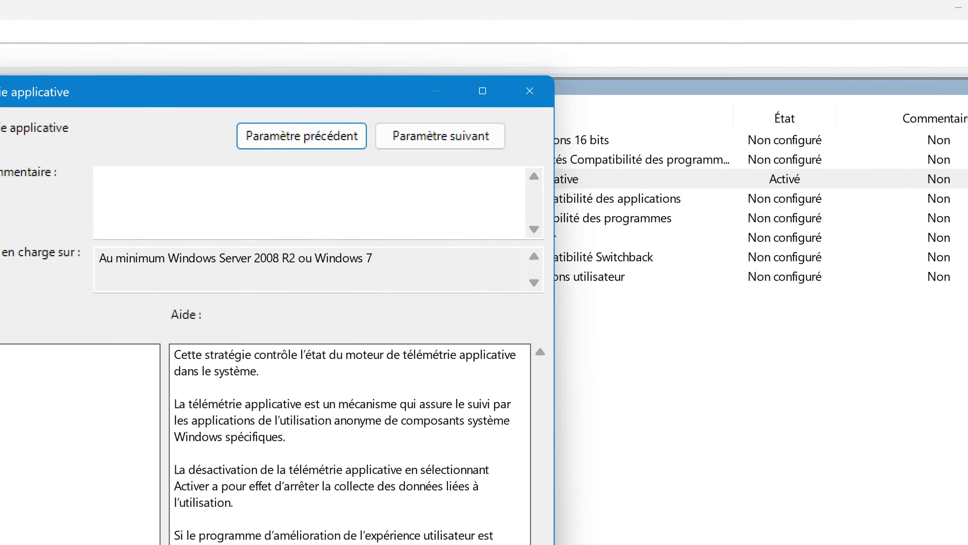
pyautogui.press('Return')
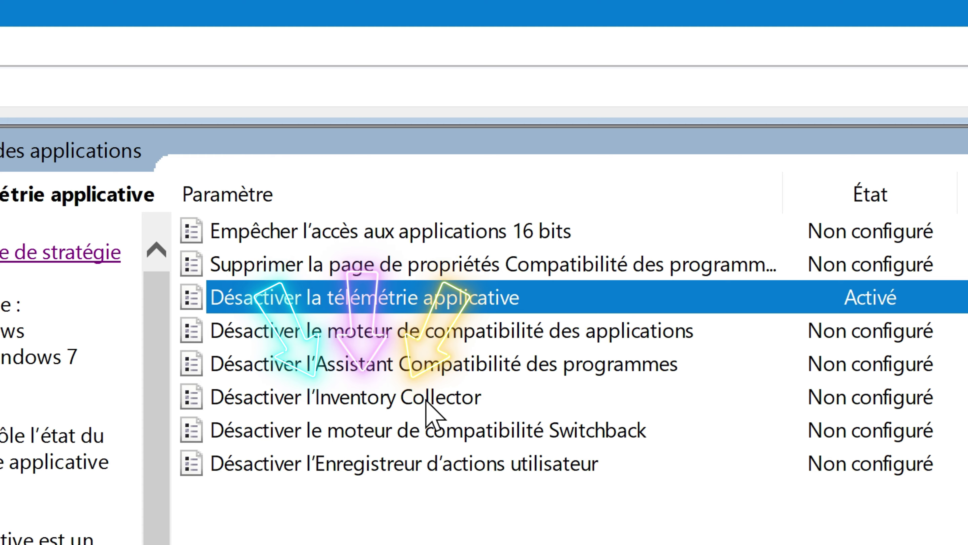
# Step: Set the policy "Désactiver l'Inventory Collector" to Activé and apply it
pyautogui.click(426, 401)
pyautogui.doubleClick(427, 401)
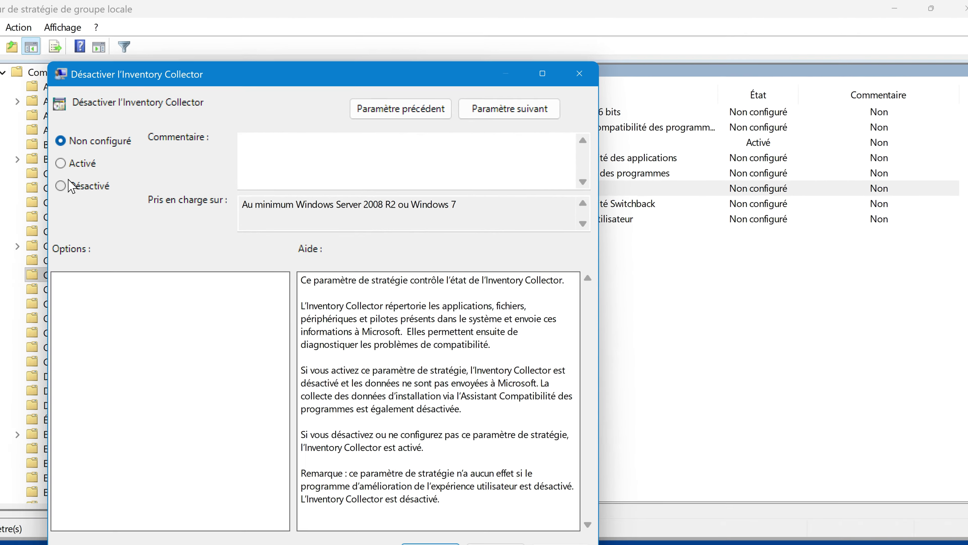
pyautogui.click(60, 163)
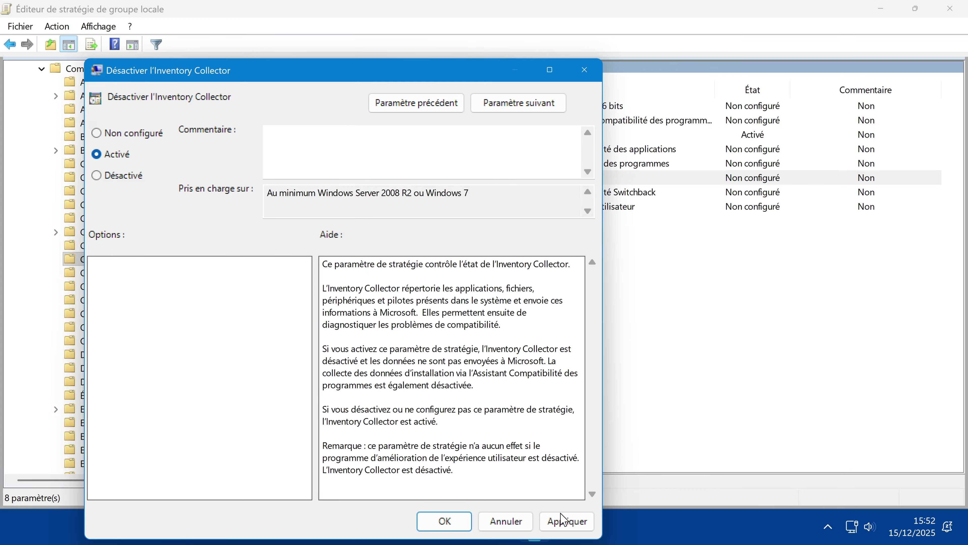
pyautogui.click(562, 519)
pyautogui.click(443, 521)
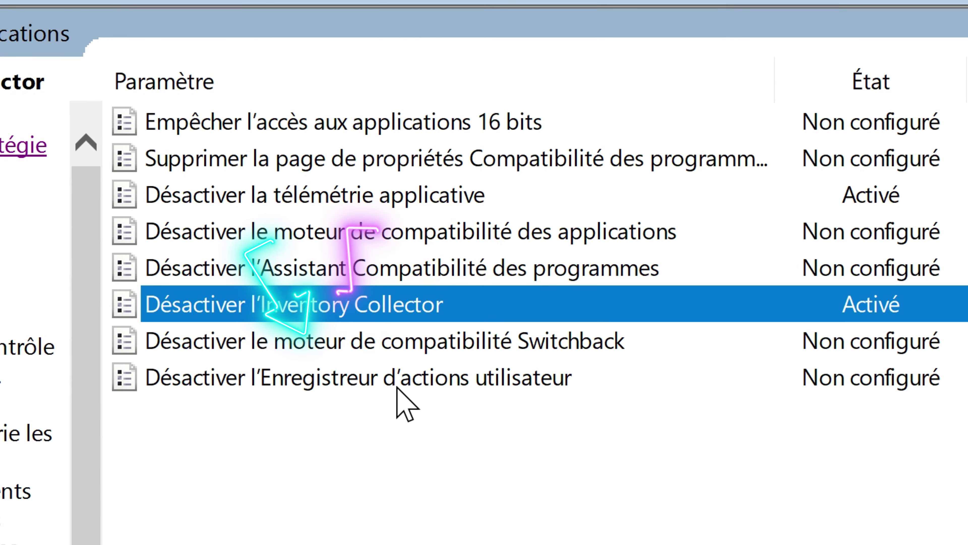
# Step: Set the policy "Désactiver l'Enregistreur d'actions utilisateur" to Activé and apply it
pyautogui.doubleClick(398, 384)
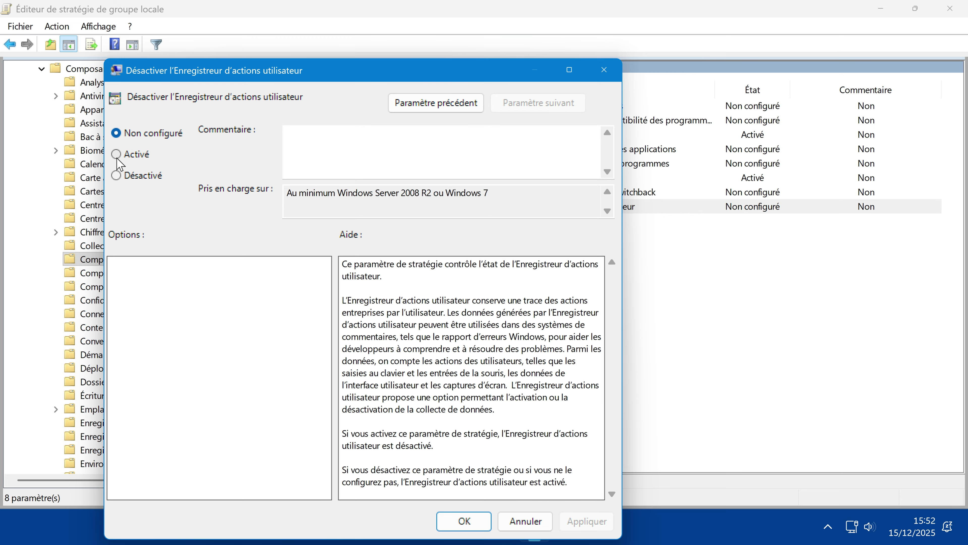
pyautogui.click(116, 154)
pyautogui.click(582, 521)
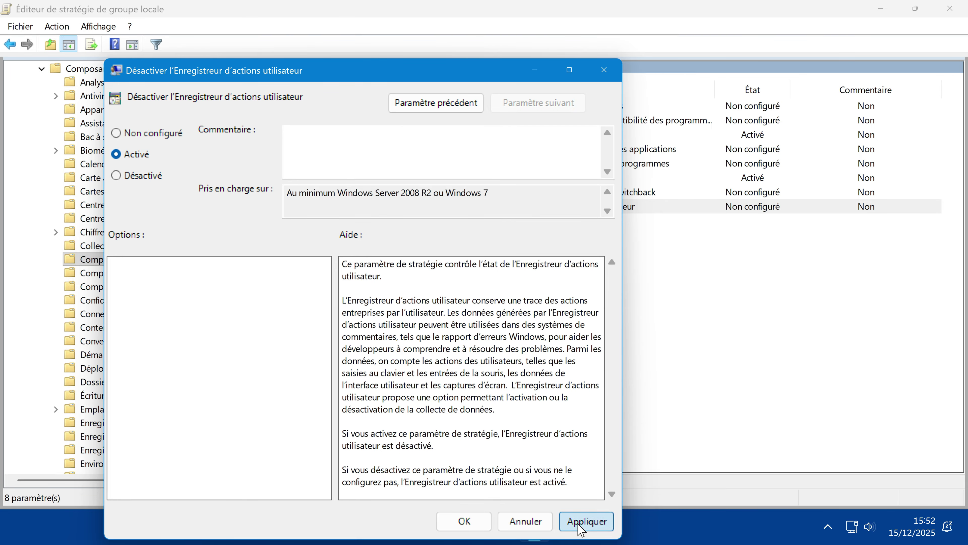
pyautogui.click(463, 521)
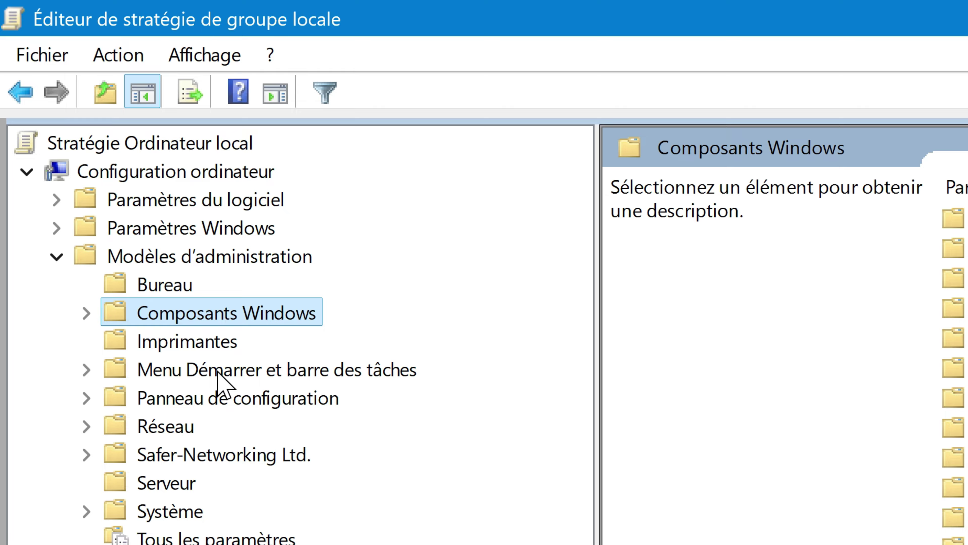
# Step: Enable "Ne pas conserver d'historique des documents récemment ouverts" under the computer configuration's Menu Démarrer et barre des tâches and apply it
pyautogui.click(218, 369)
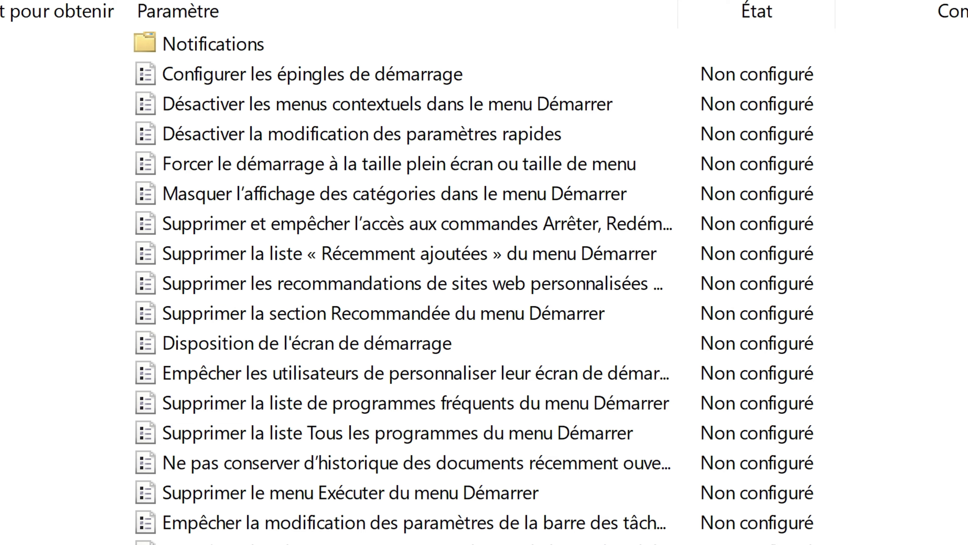
pyautogui.click(471, 463)
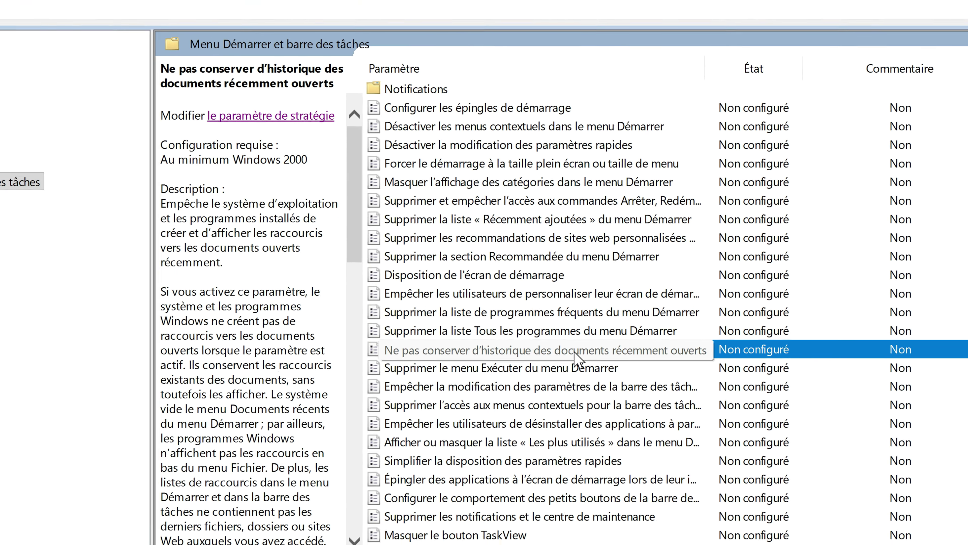
pyautogui.doubleClick(575, 355)
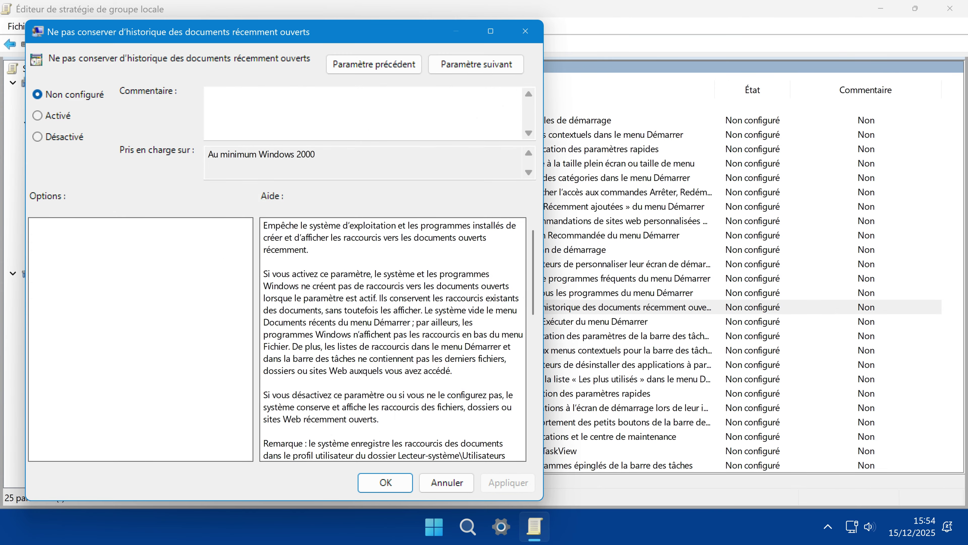
pyautogui.click(39, 116)
pyautogui.click(508, 483)
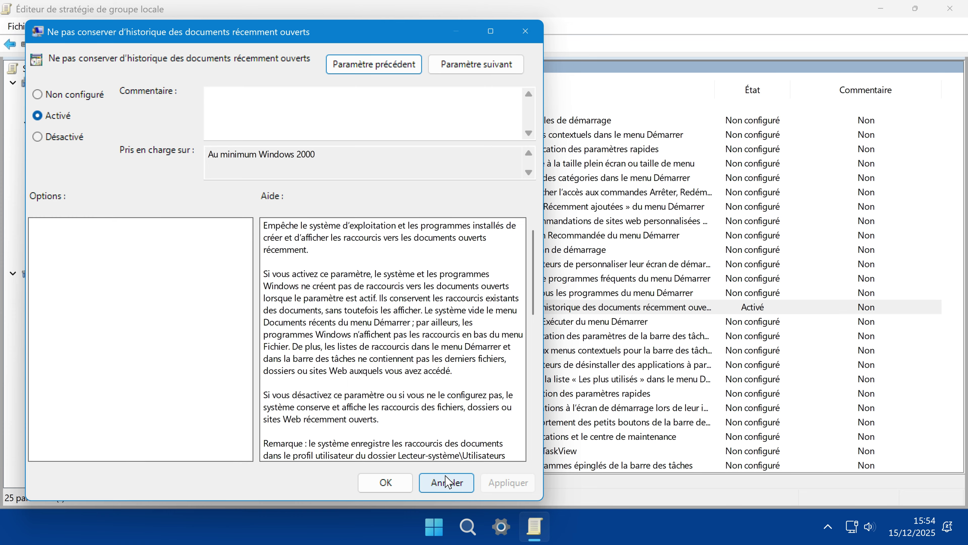
pyautogui.click(388, 485)
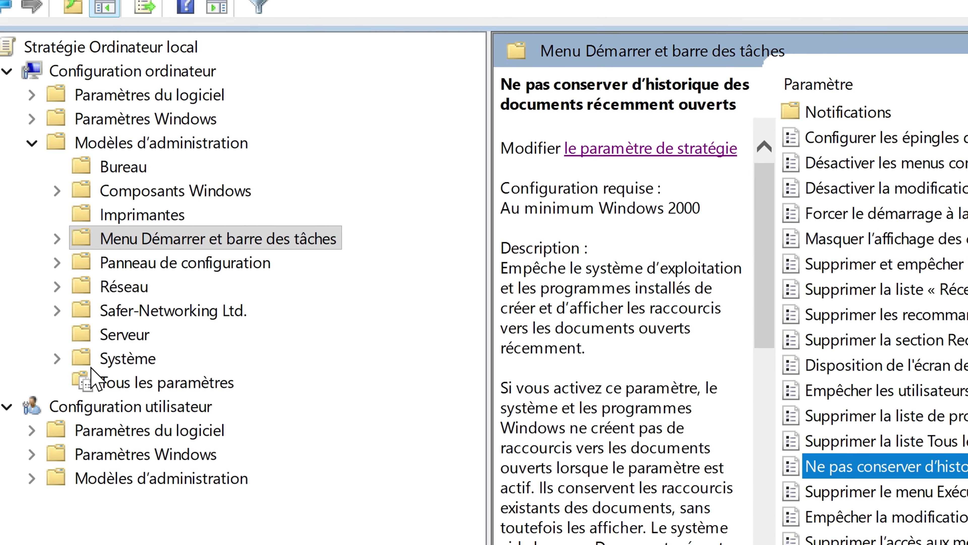
# Step: Under Système > Profils utilisateur in the computer configuration, set the policy "Désactiver l'ID de publicité" to Activé and apply it
pyautogui.click(56, 358)
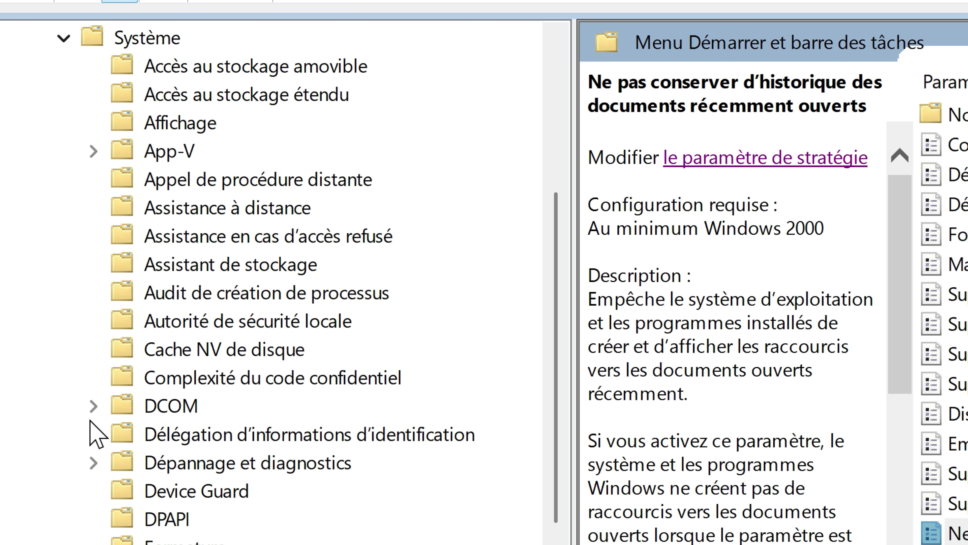
pyautogui.scroll(-9, 227, 404)
pyautogui.click(263, 247)
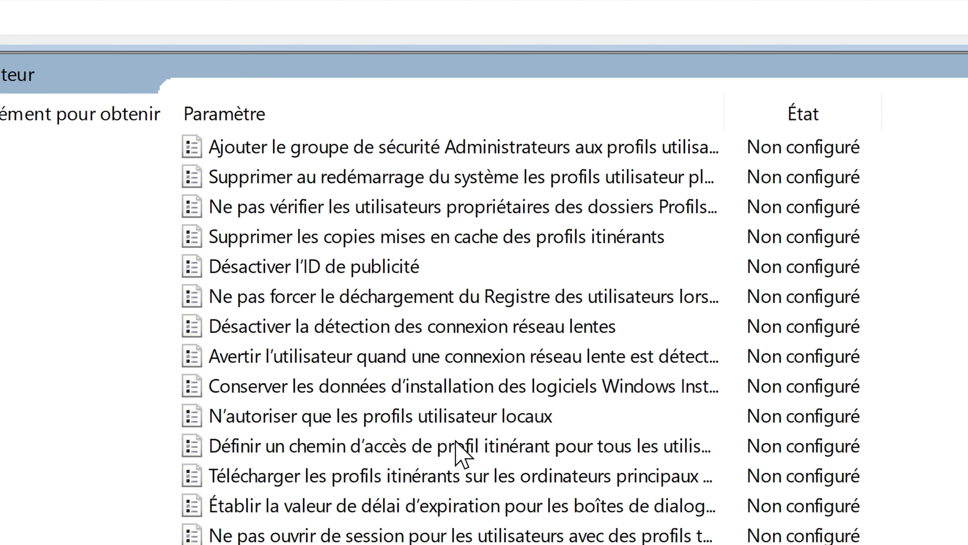
pyautogui.click(398, 268)
pyautogui.doubleClick(398, 268)
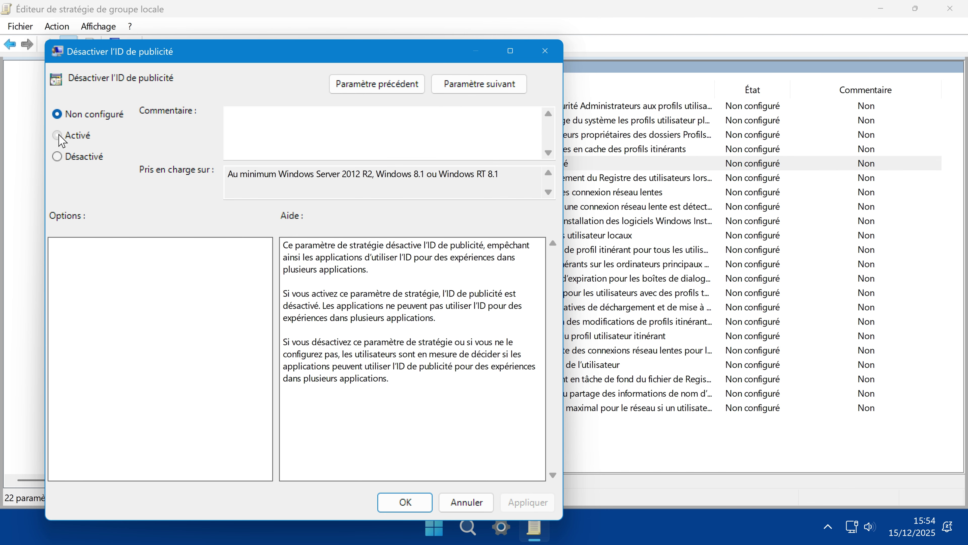
pyautogui.click(58, 136)
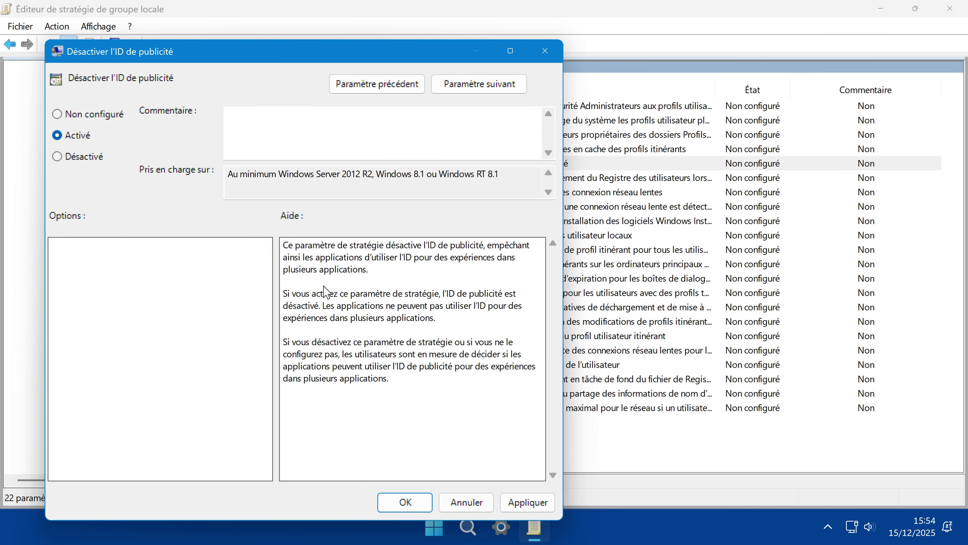
pyautogui.click(526, 502)
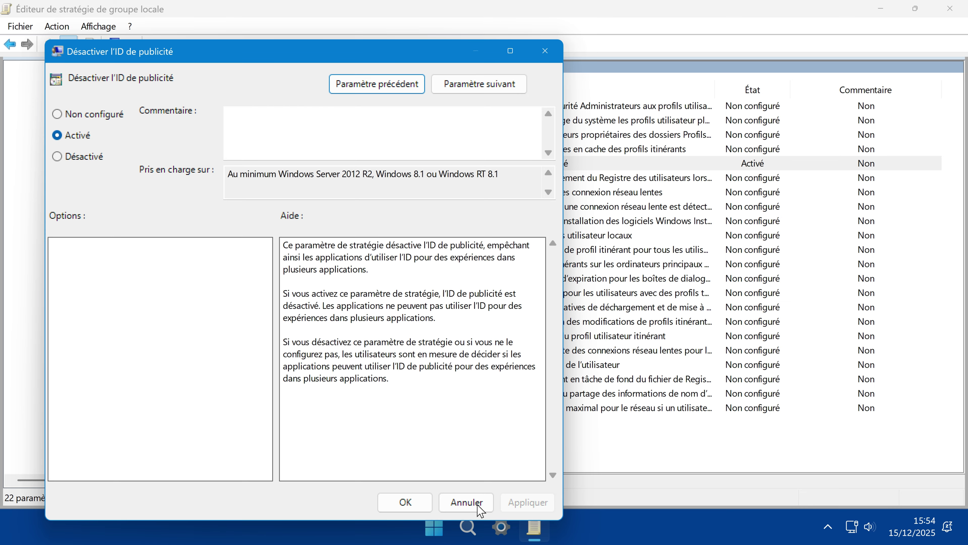
pyautogui.click(422, 504)
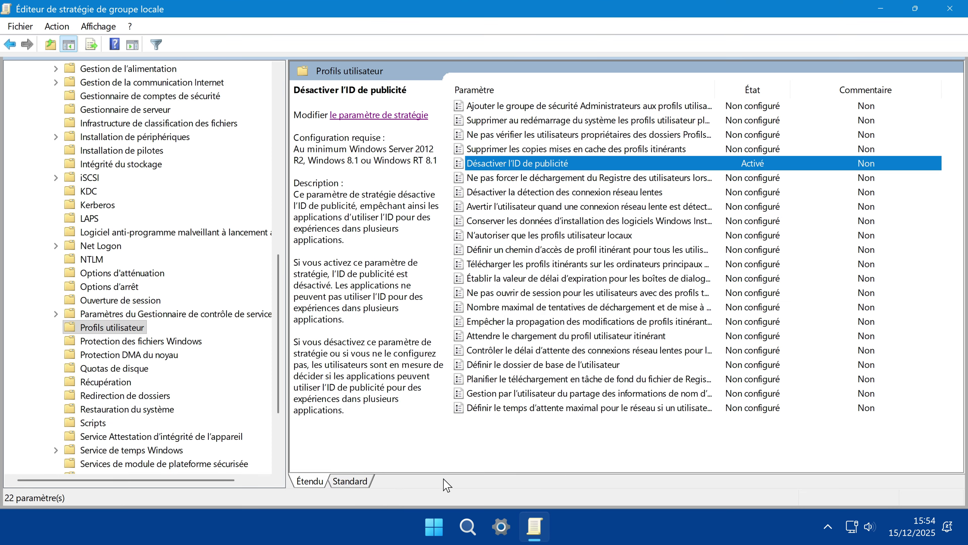
# Step: In the folder Stratégies de système d'exploitation, set "Autoriser la publication des activités de l'utilisateur" to Désactivé and apply it
pyautogui.scroll(-3, 164, 381)
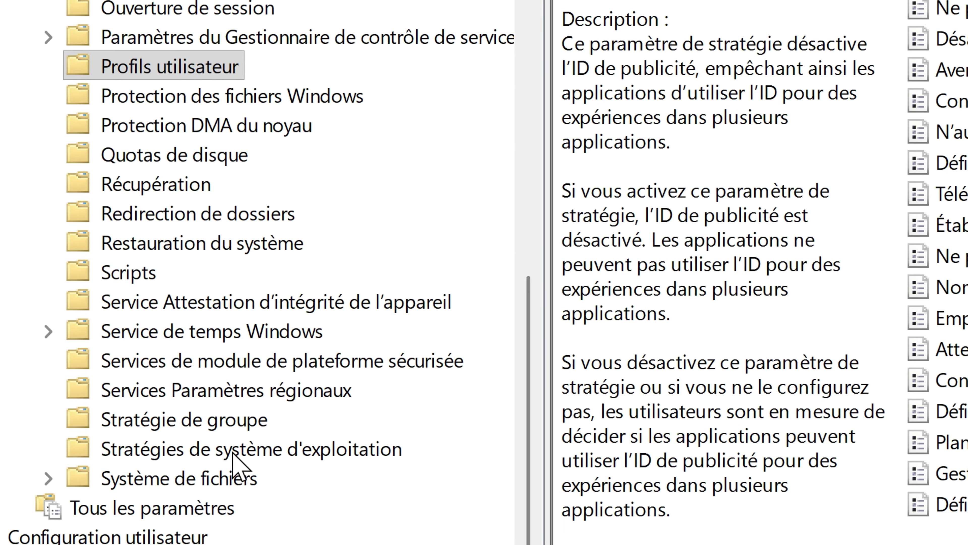
pyautogui.click(221, 443)
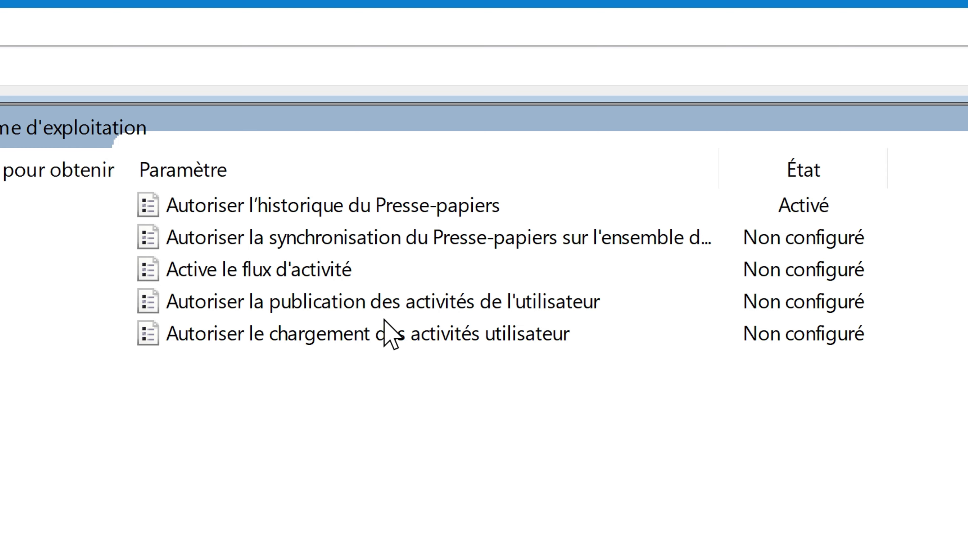
pyautogui.doubleClick(401, 304)
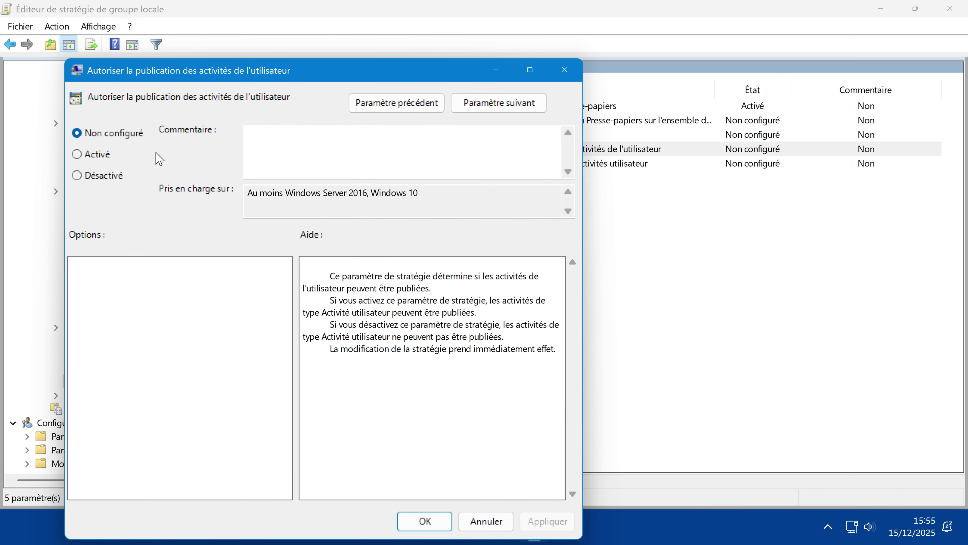
pyautogui.click(77, 176)
pyautogui.click(547, 521)
pyautogui.click(425, 521)
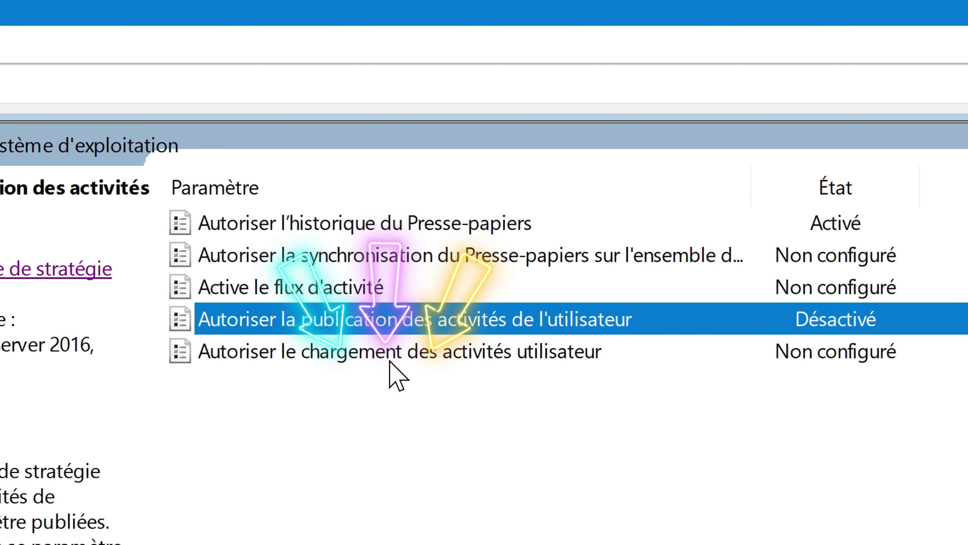
# Step: Set the policy "Autoriser le chargement des activités utilisateur" to Désactivé and apply it
pyautogui.doubleClick(389, 360)
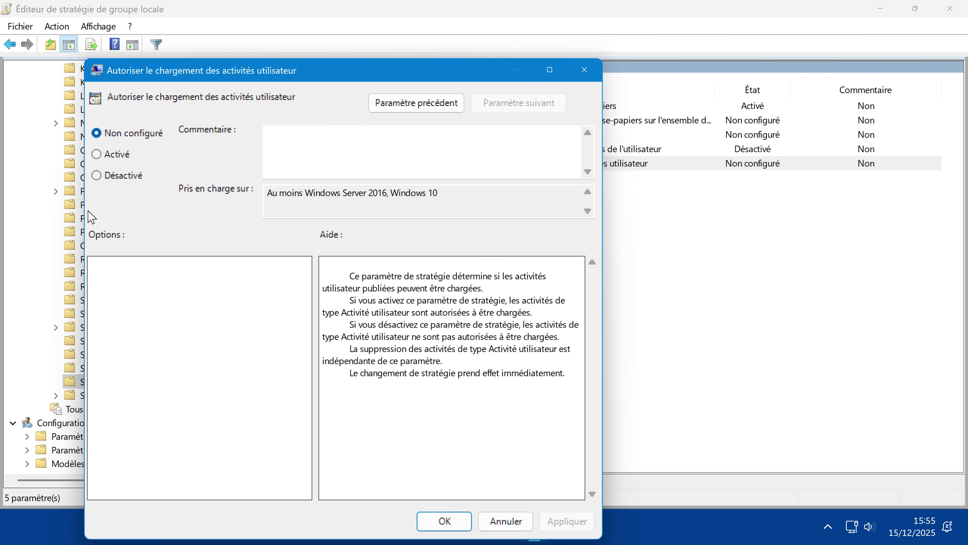
pyautogui.click(96, 175)
pyautogui.click(567, 520)
pyautogui.click(443, 520)
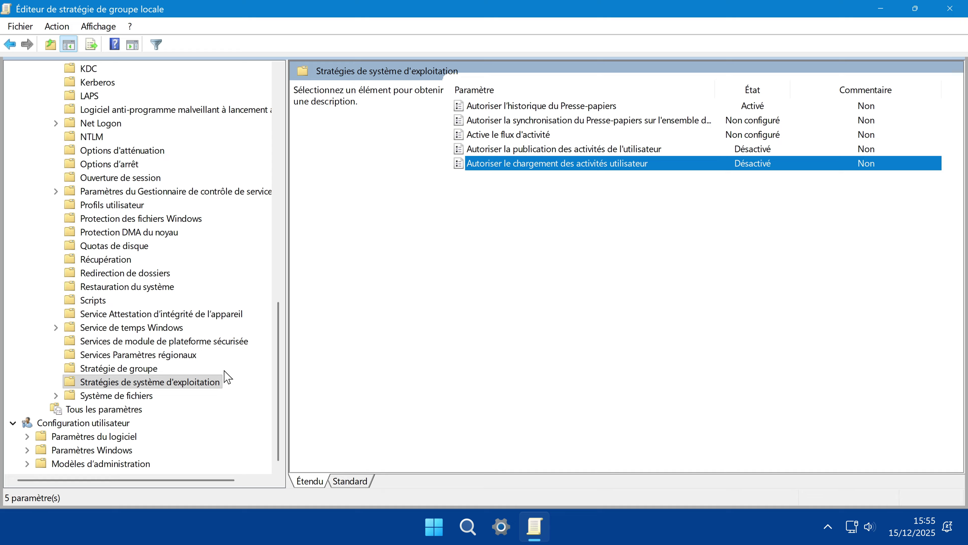
# Step: Collapse the computer configuration's Modèles d'administration branch and close the Group Policy Editor
pyautogui.press('Left')
pyautogui.press('Left')
pyautogui.press('Left')
pyautogui.press('Left')
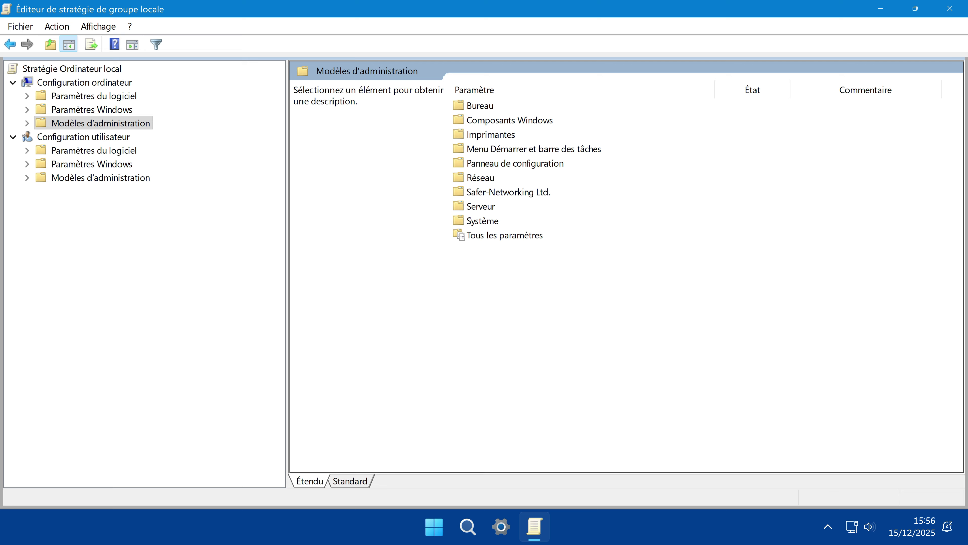
pyautogui.click(950, 14)
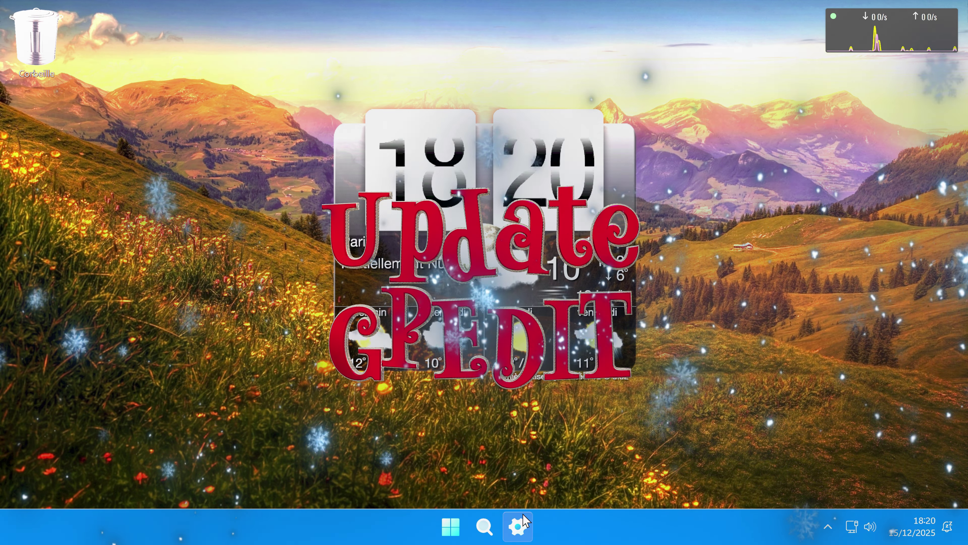
# Step: Open Windows Terminal as administrator and force a group policy refresh with "gpupdate /force"
pyautogui.rightClick(453, 532)
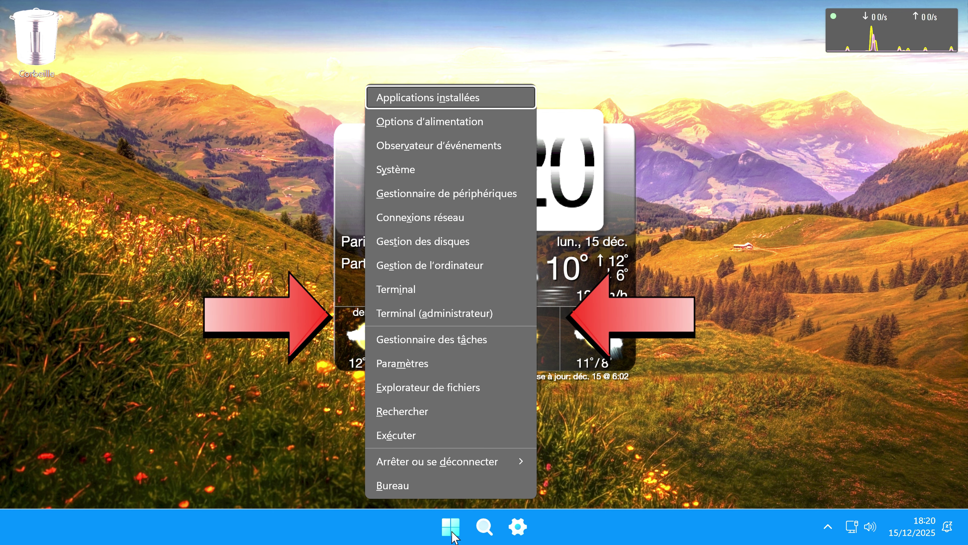
pyautogui.click(462, 320)
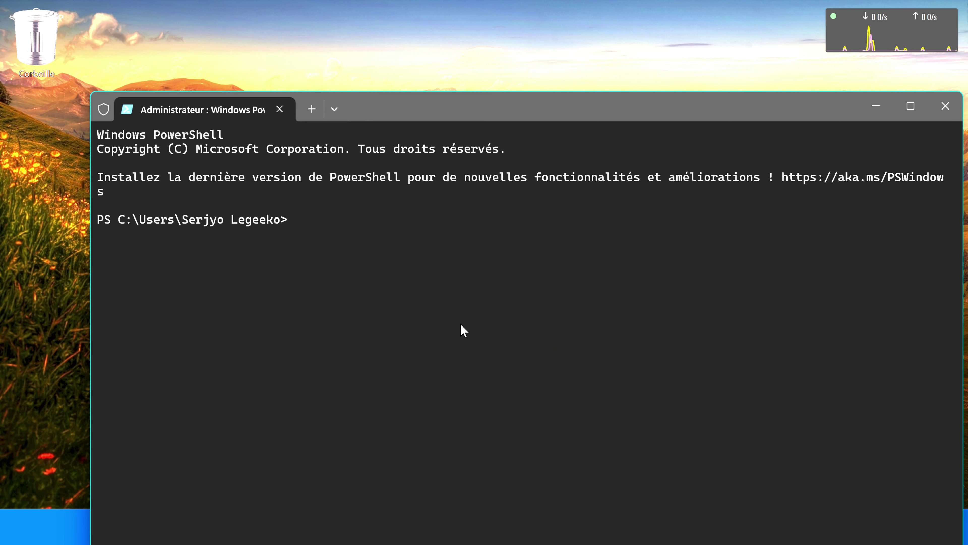
pyautogui.moveTo(474, 108); pyautogui.dragTo(452, 56)
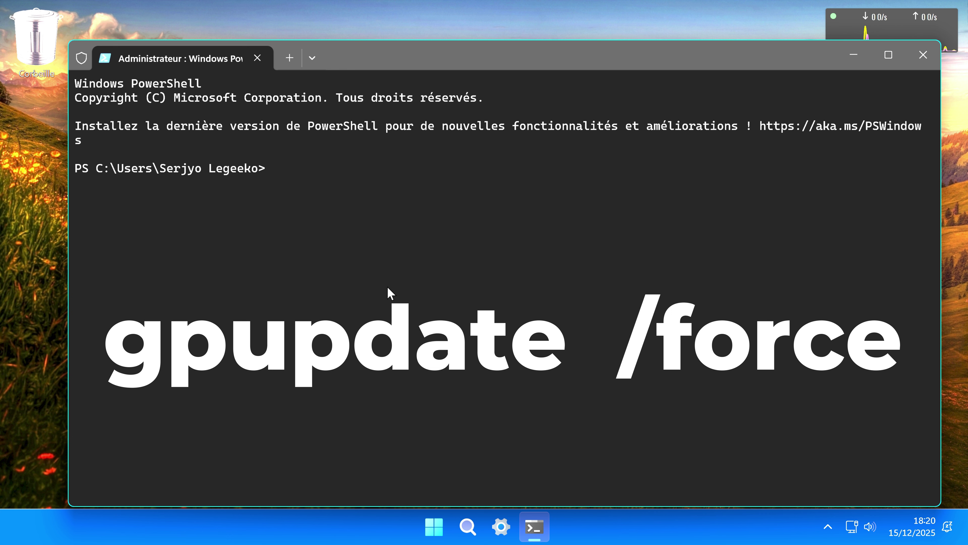
pyautogui.write('gpupdate /force')
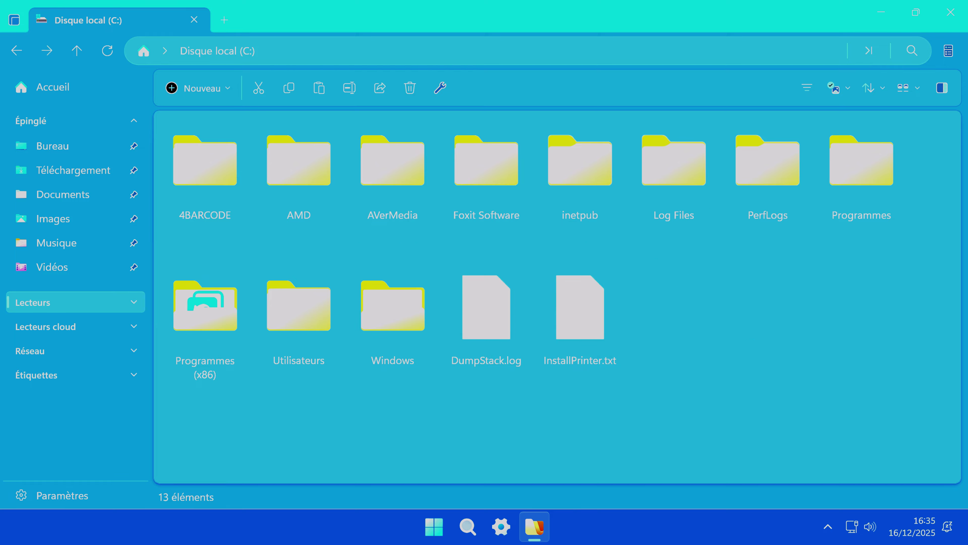
# Step: In the file manager, go to %AppData%\Microsoft\Windows\Recent and inspect the contents of the AutomaticDestinations and CustomDestinations folders
pyautogui.click(328, 51)
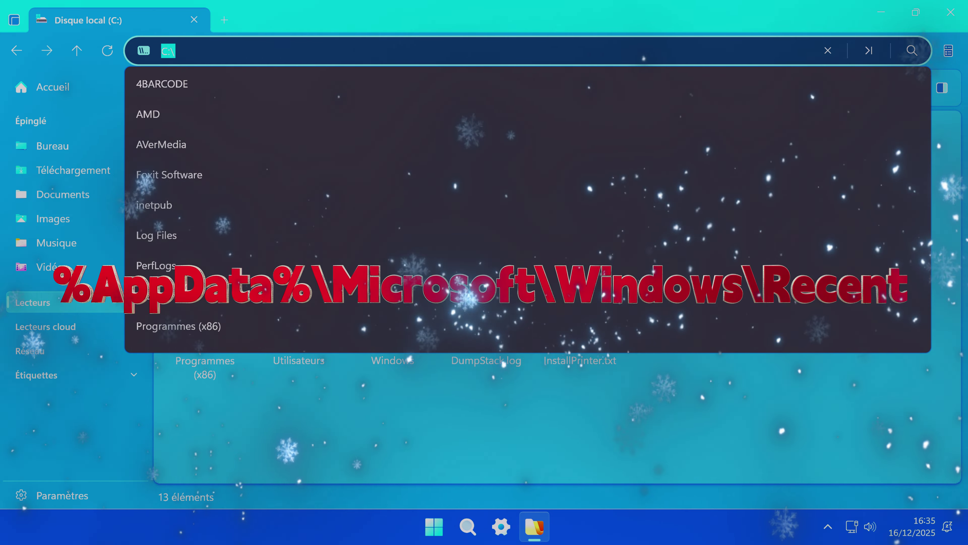
pyautogui.write('%AppData%\\Microsoft\\Windows\\Recent')
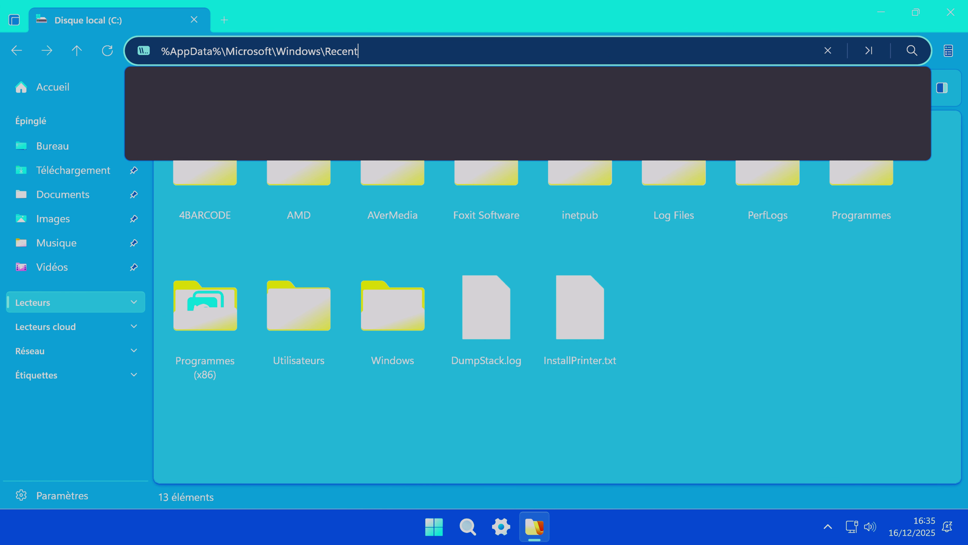
pyautogui.press('Return')
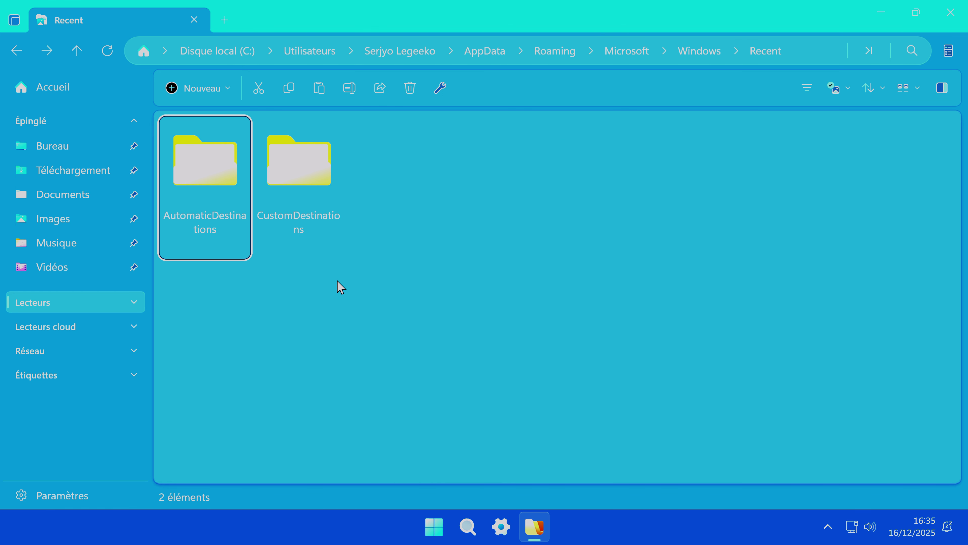
pyautogui.click(333, 302)
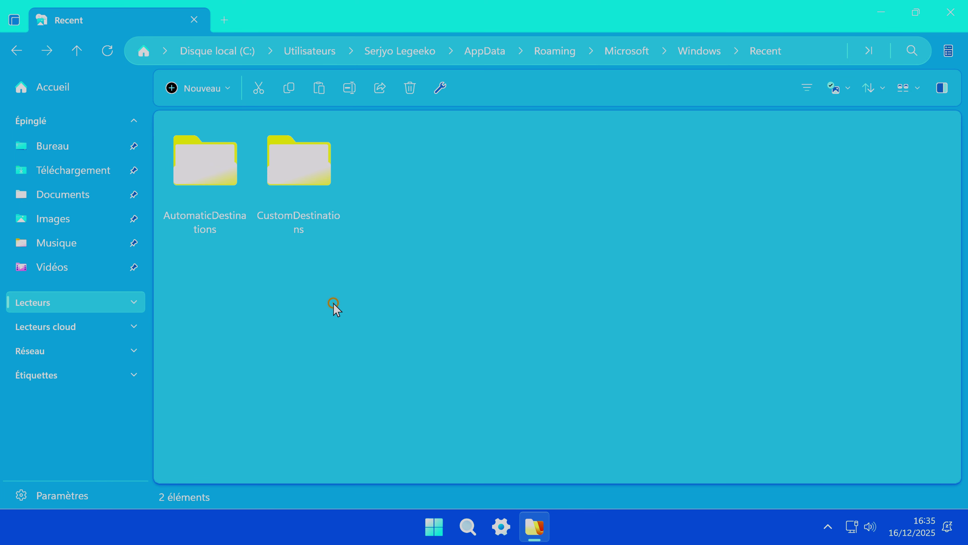
pyautogui.doubleClick(207, 166)
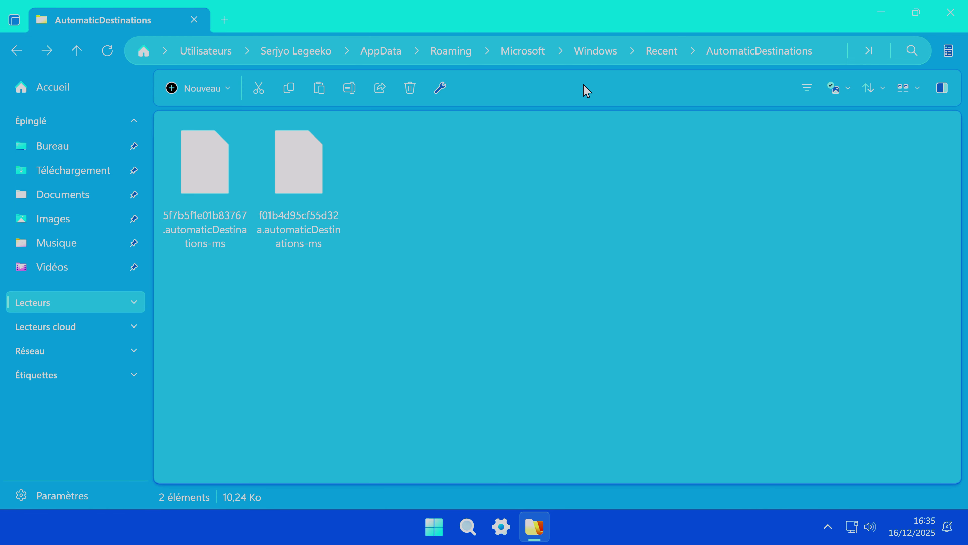
pyautogui.click(661, 53)
pyautogui.doubleClick(315, 169)
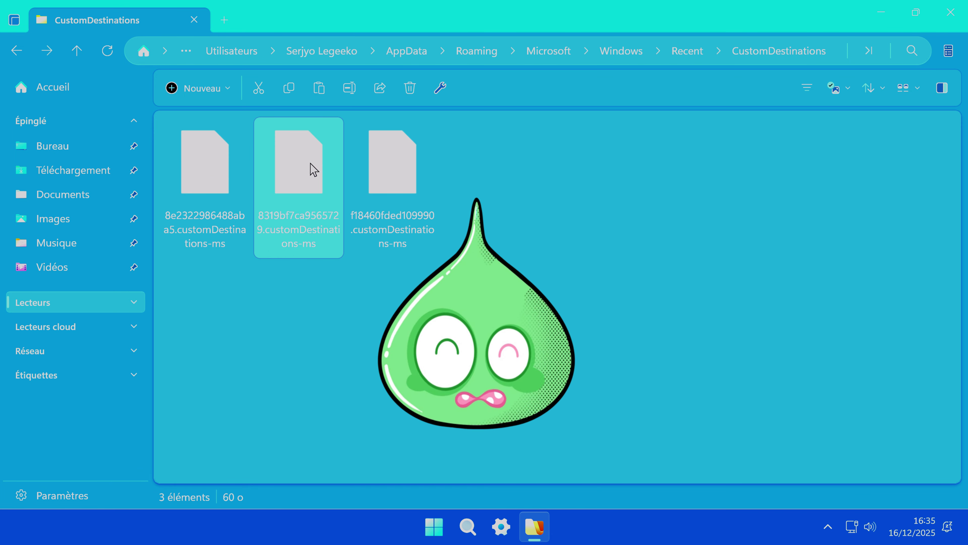
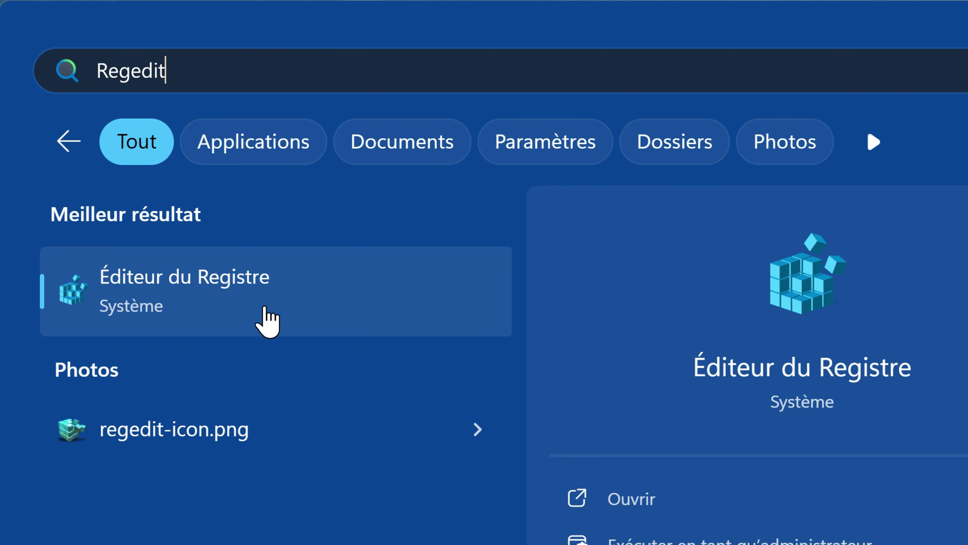
# Step: Open the Registry Editor and go to the key HKEY_CURRENT_USER\Software\Microsoft\Windows\CurrentVersion\Policies\Explorer
pyautogui.click(264, 291)
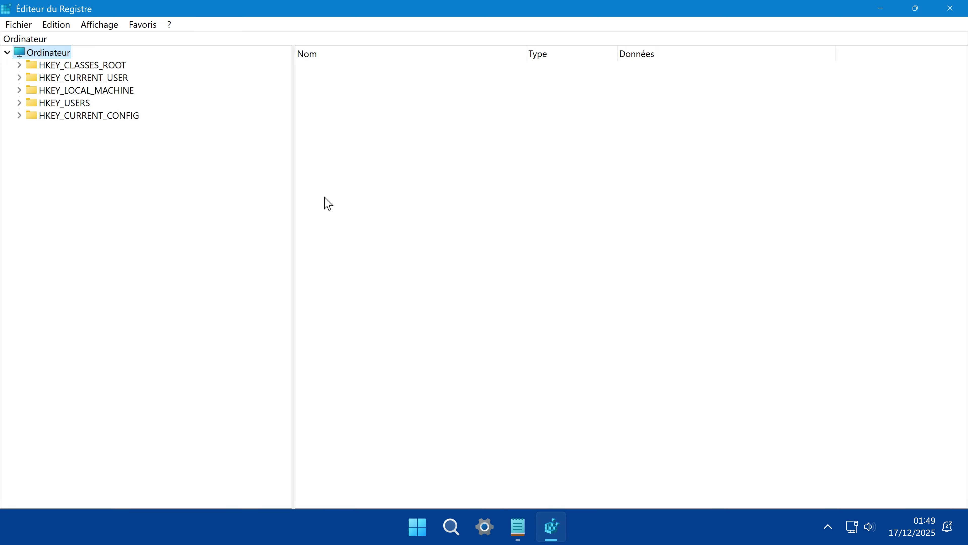
pyautogui.hotkey('ctrl', 'l')
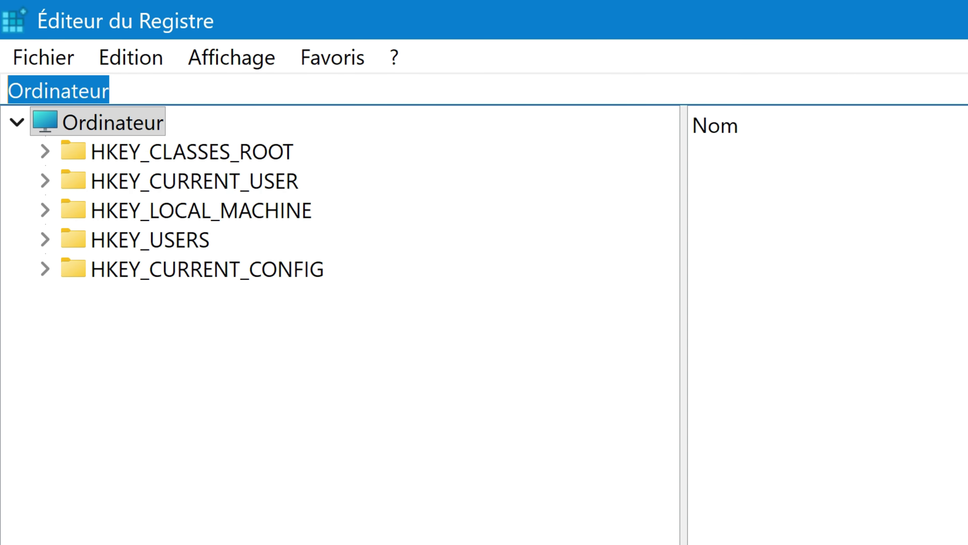
pyautogui.rightClick(40, 94)
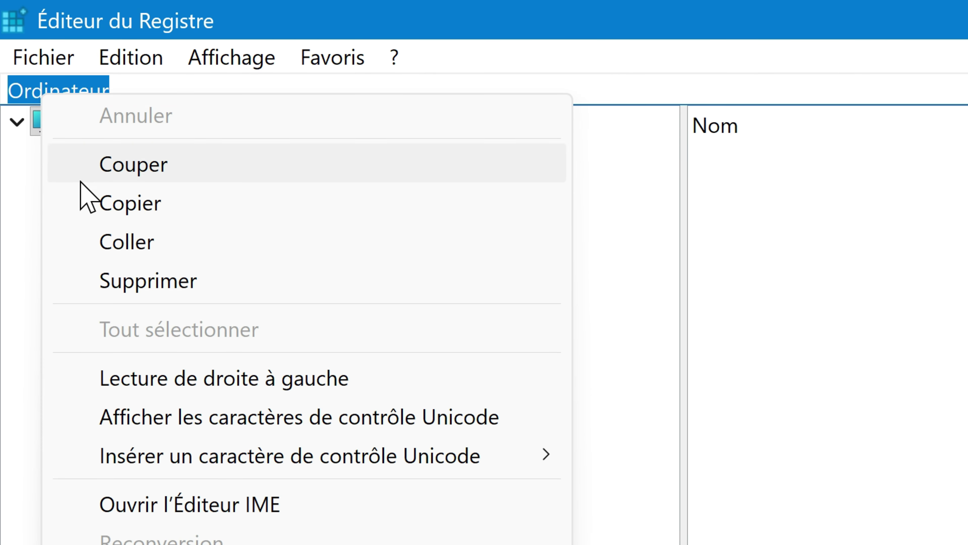
pyautogui.click(137, 244)
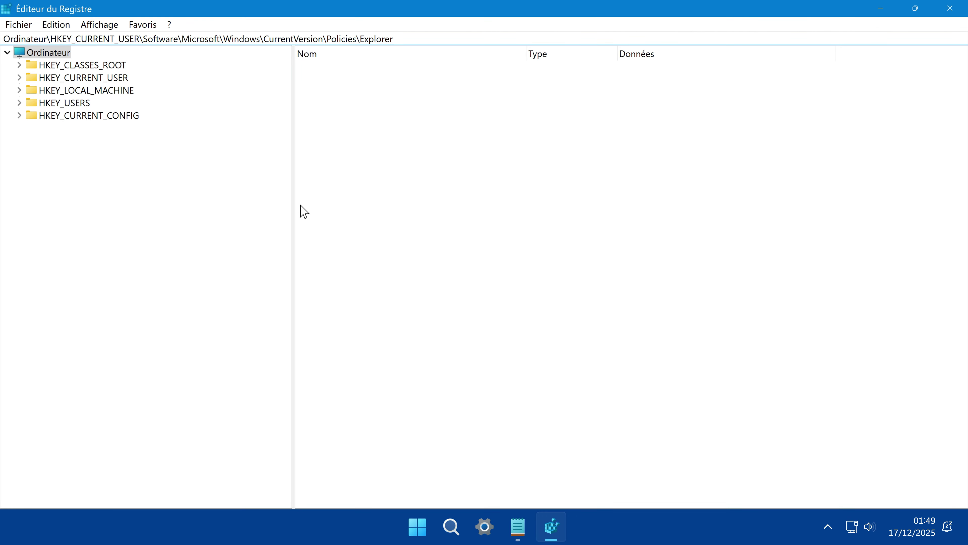
pyautogui.press('Return')
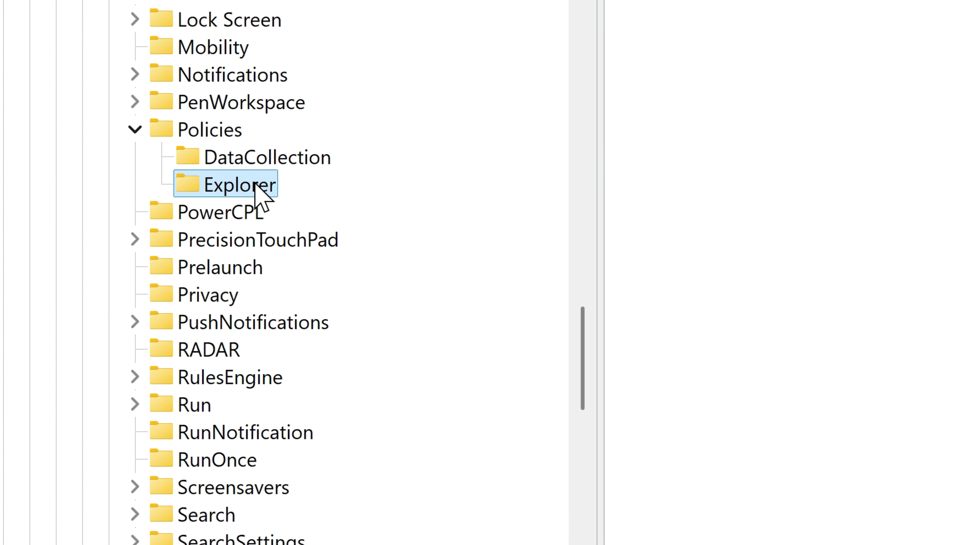
# Step: Export the Explorer policy key as the registration file ClearRecentDocs-NotRecentHistory in the Reg folder
pyautogui.rightClick(193, 227)
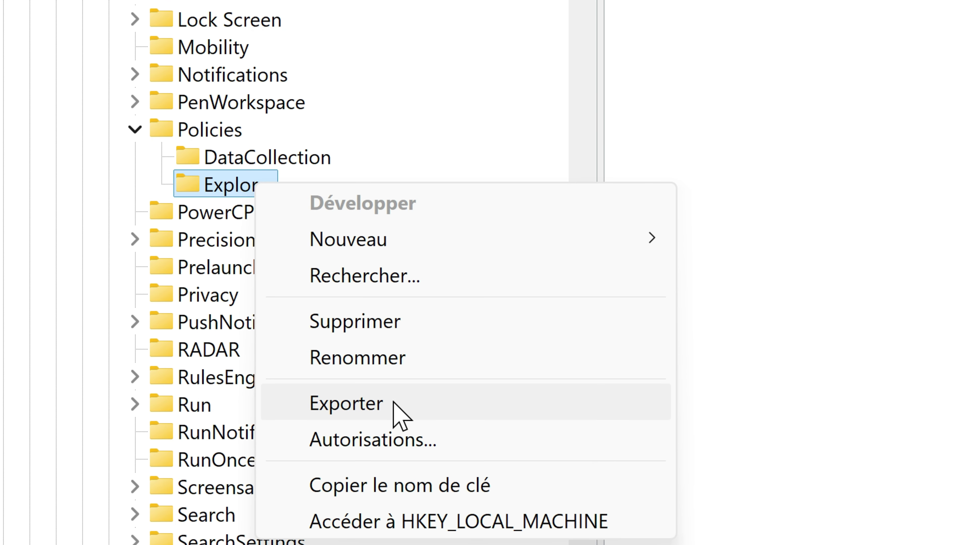
pyautogui.click(394, 405)
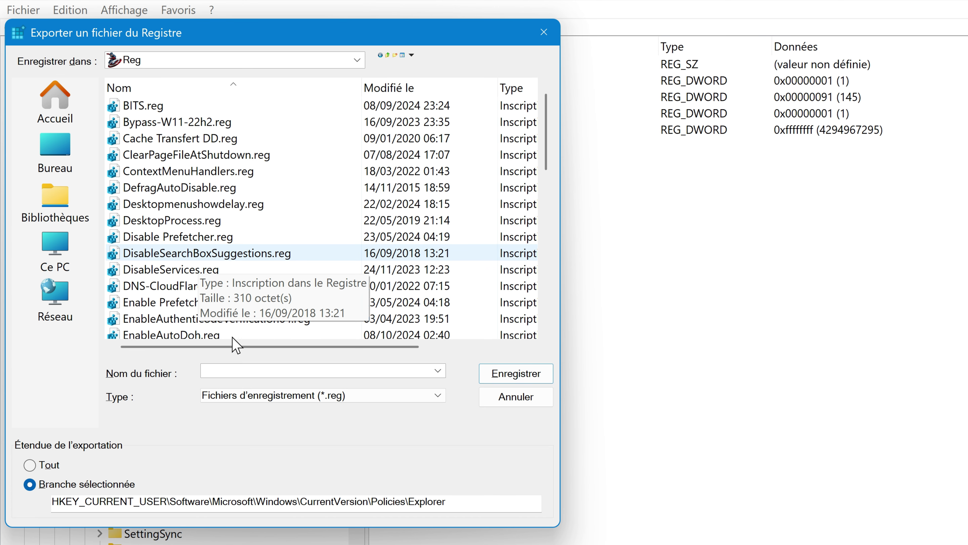
pyautogui.click(206, 372)
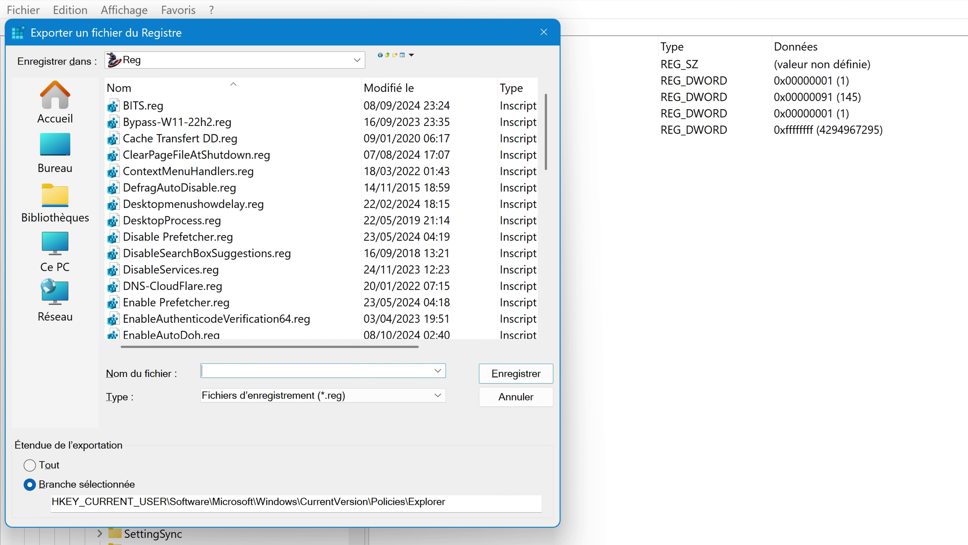
pyautogui.write('Clear RecentDocs')
pyautogui.hotkey('ctrl', 'Left')
pyautogui.press('BackSpace')
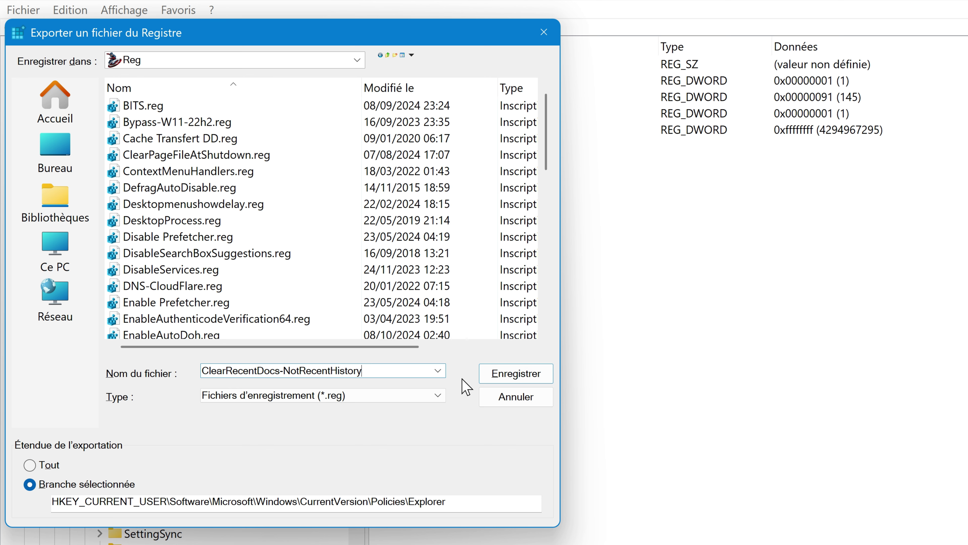
pyautogui.click(518, 378)
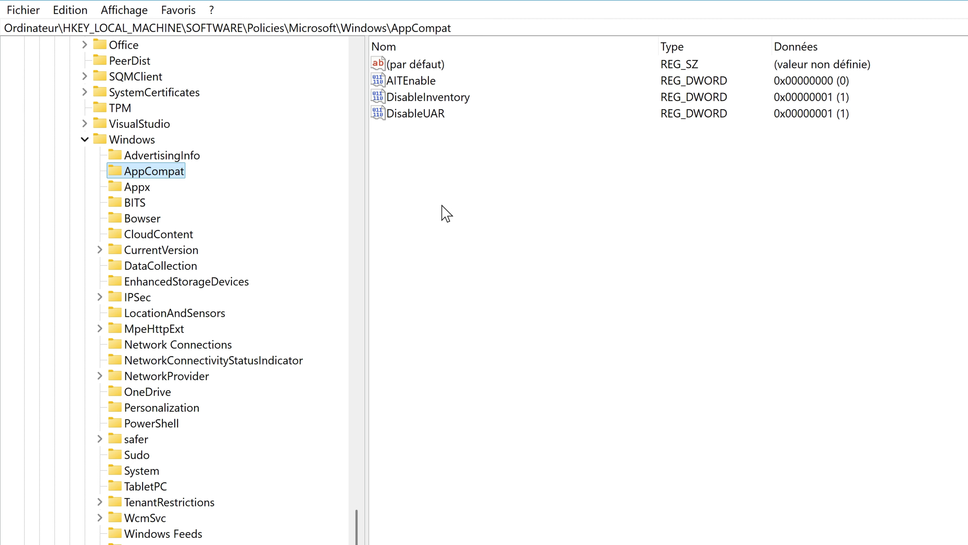
# Step: Create a 32-bit DWORD value named DisableApplicationTelemetry in the AppCompat policy key and set its data to 1
pyautogui.rightClick(443, 206)
pyautogui.moveTo(505, 216)
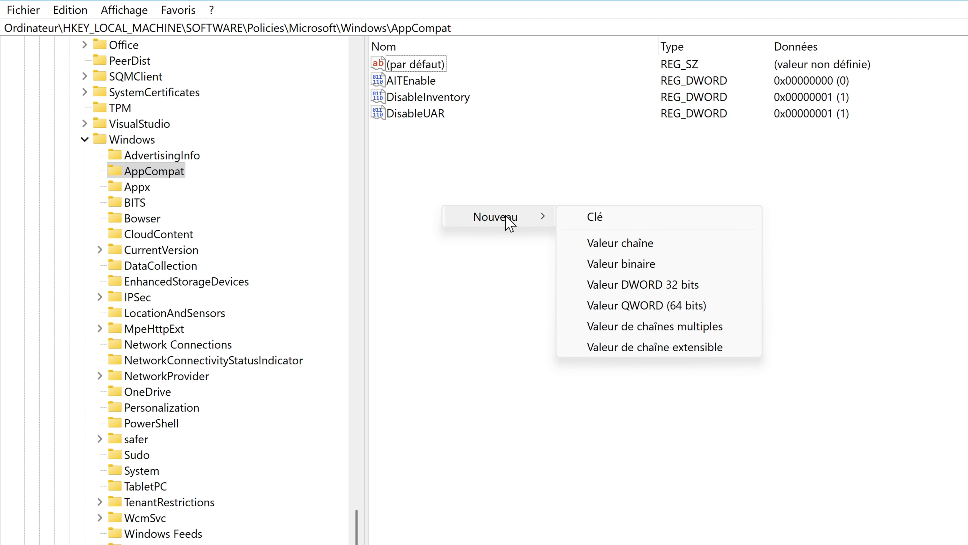
pyautogui.click(631, 285)
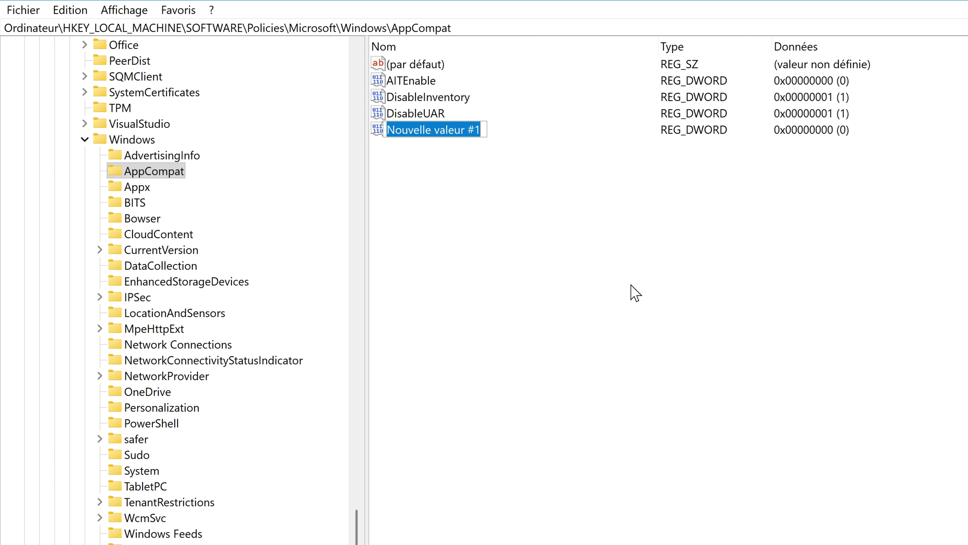
pyautogui.write('DisableApplicationTelemetry')
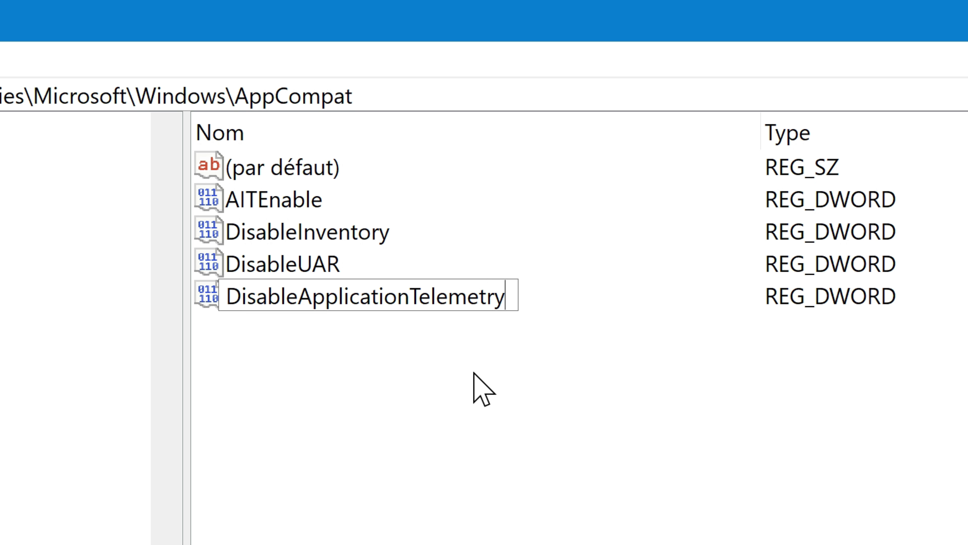
pyautogui.press('Return')
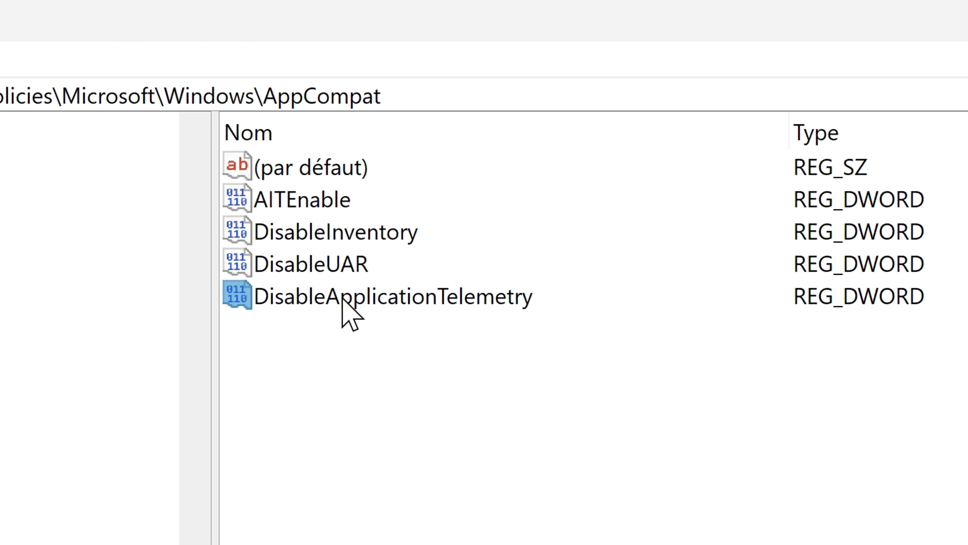
pyautogui.doubleClick(342, 300)
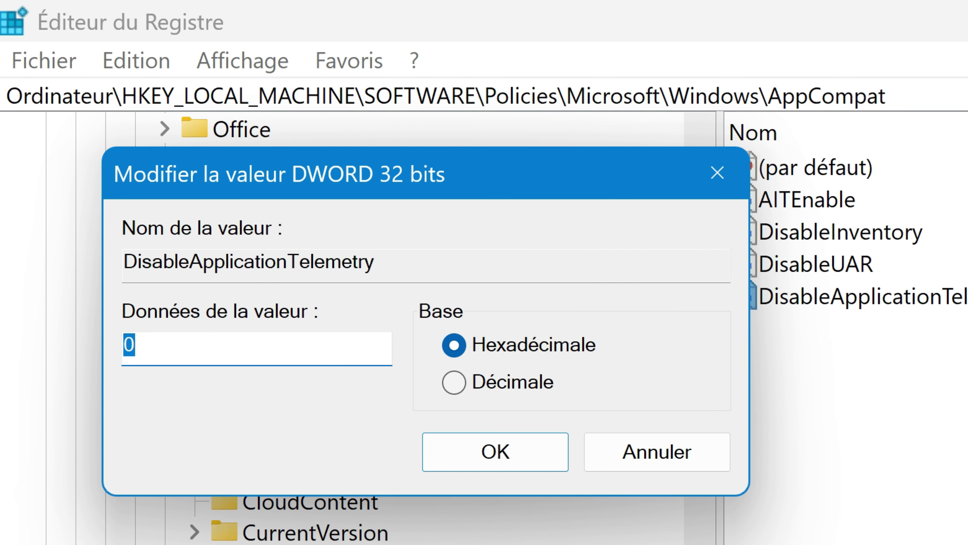
pyautogui.write('1')
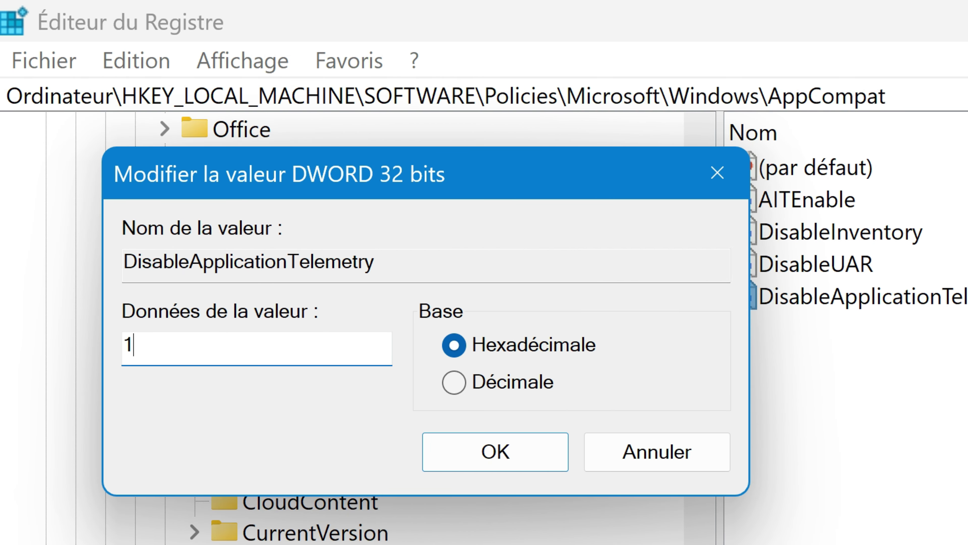
pyautogui.click(486, 454)
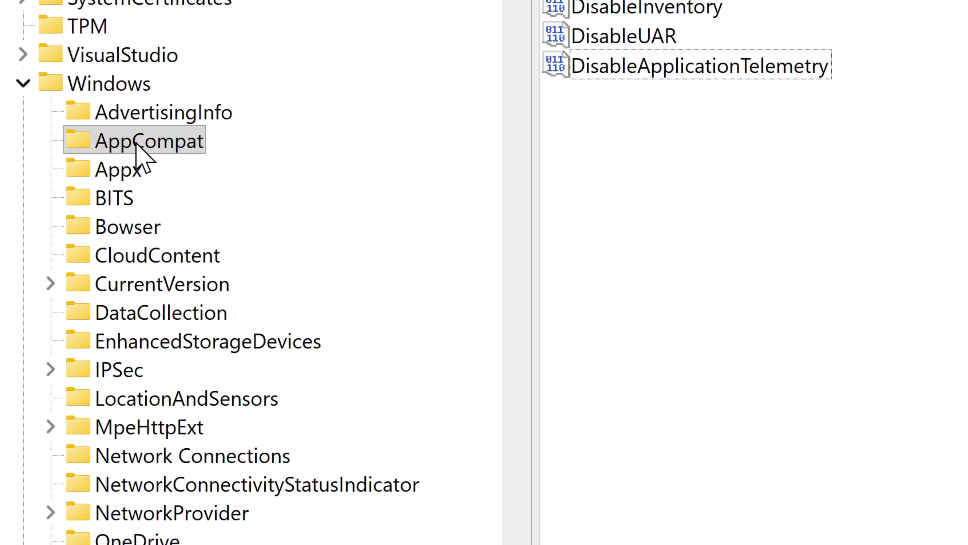
# Step: Export the AppCompat key as the registration file AppCompatibilité in the Reg folder
pyautogui.rightClick(193, 148)
pyautogui.click(225, 371)
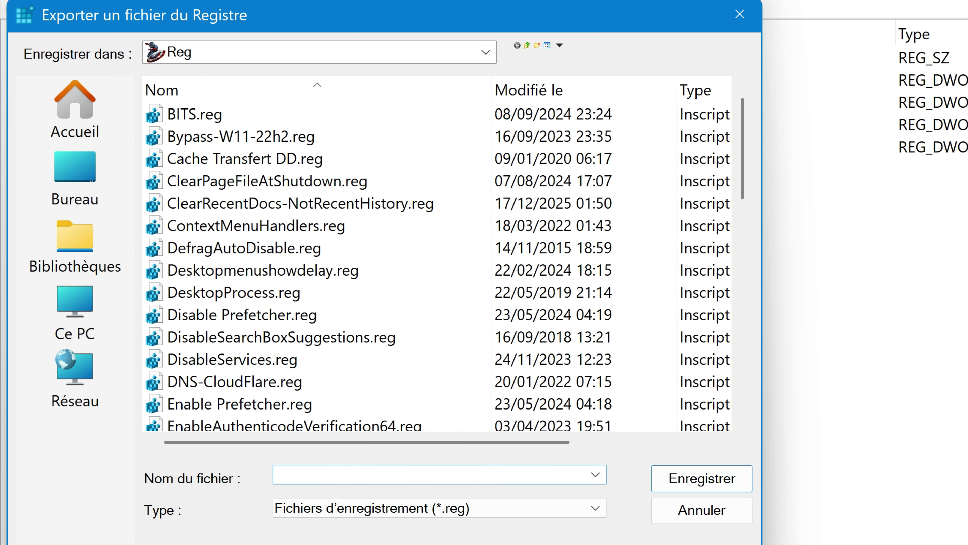
pyautogui.write('AppCompa')
pyautogui.write('tibilit')
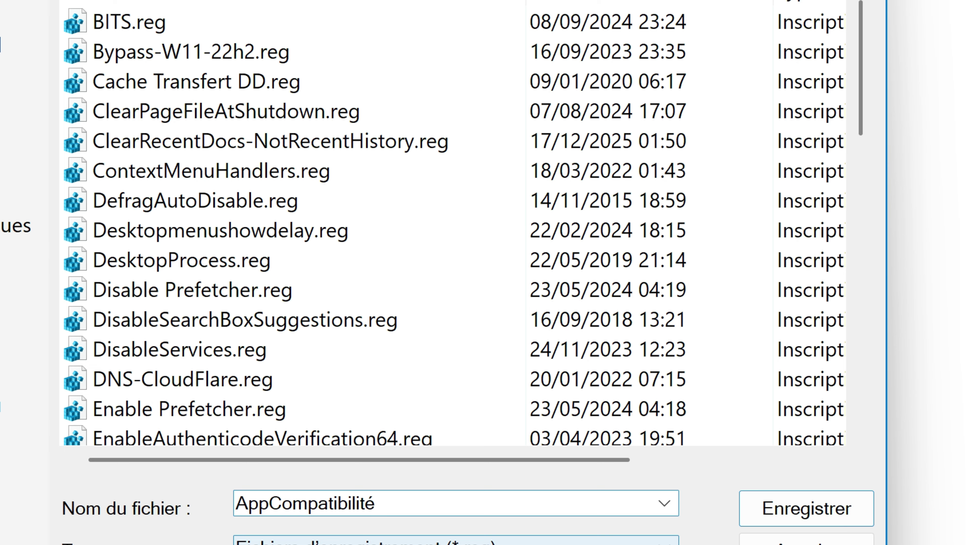
pyautogui.write('é')
pyautogui.click(801, 518)
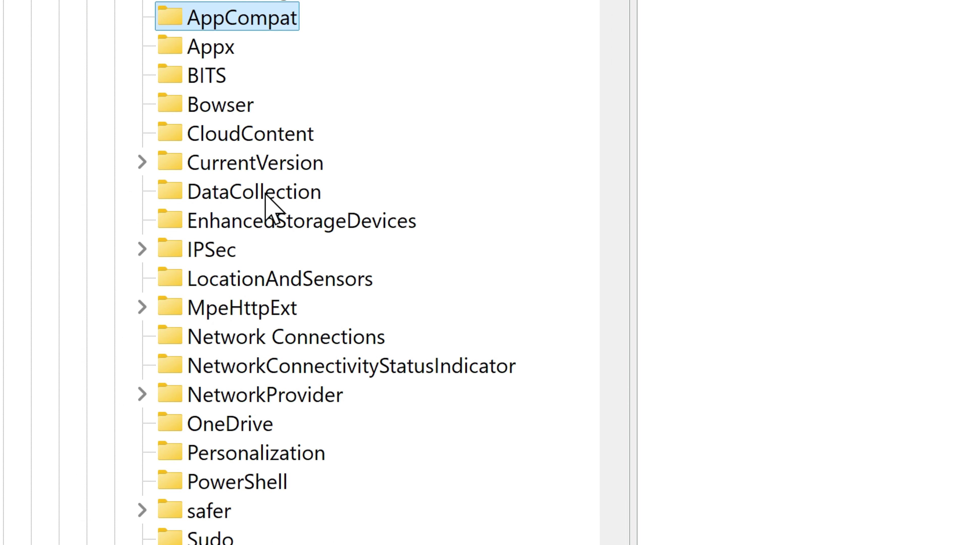
# Step: Open the DataCollection key under Policies\Microsoft\Windows and create a string value named CommercialID
pyautogui.click(266, 194)
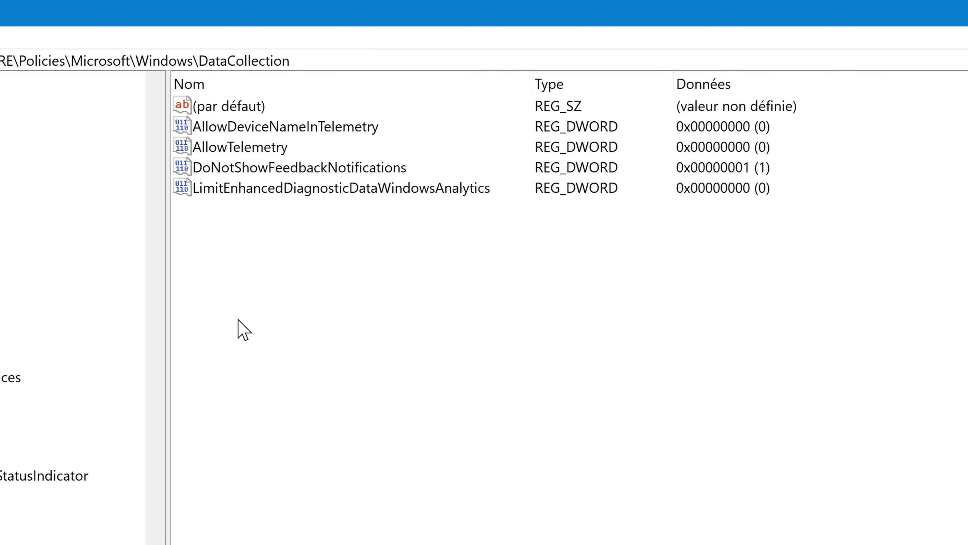
pyautogui.rightClick(242, 269)
pyautogui.moveTo(319, 290)
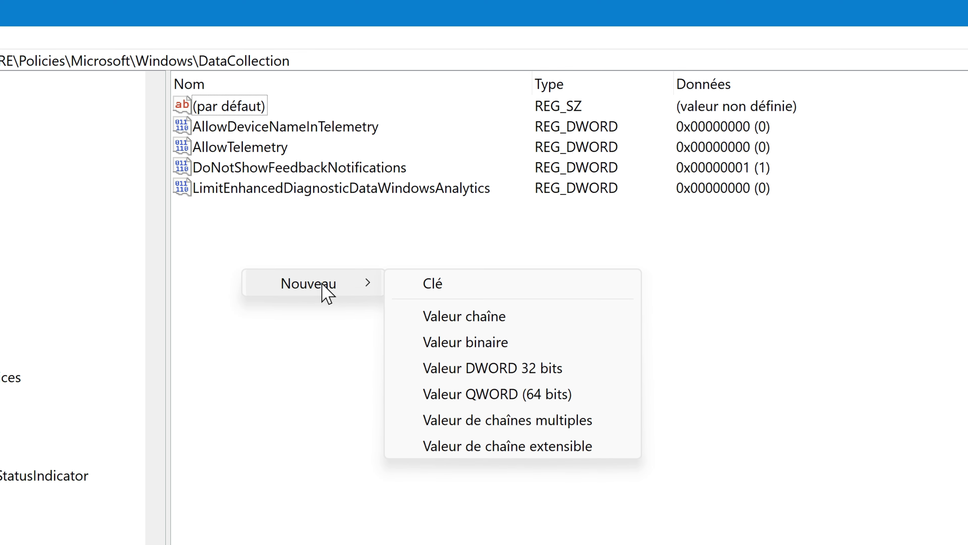
pyautogui.click(480, 320)
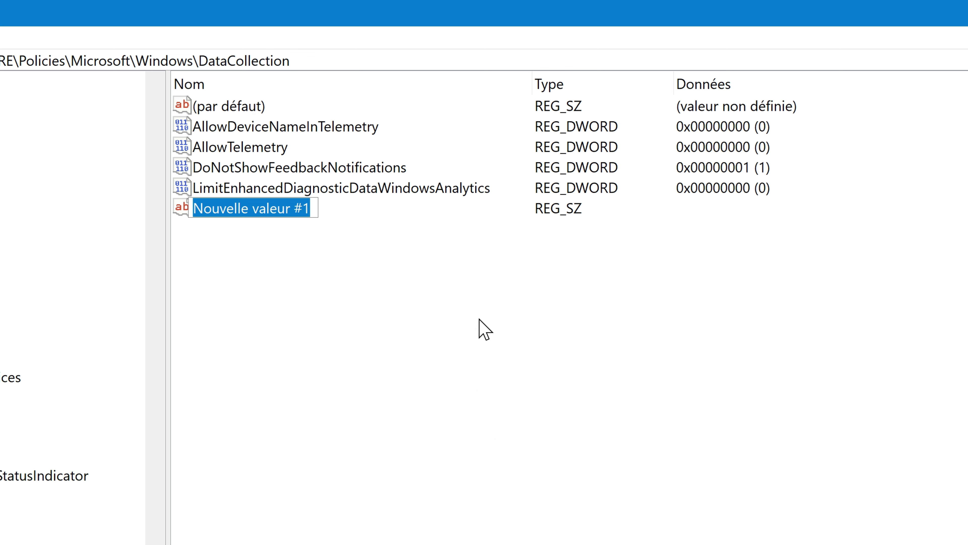
pyautogui.write('CommercialID')
pyautogui.click(468, 319)
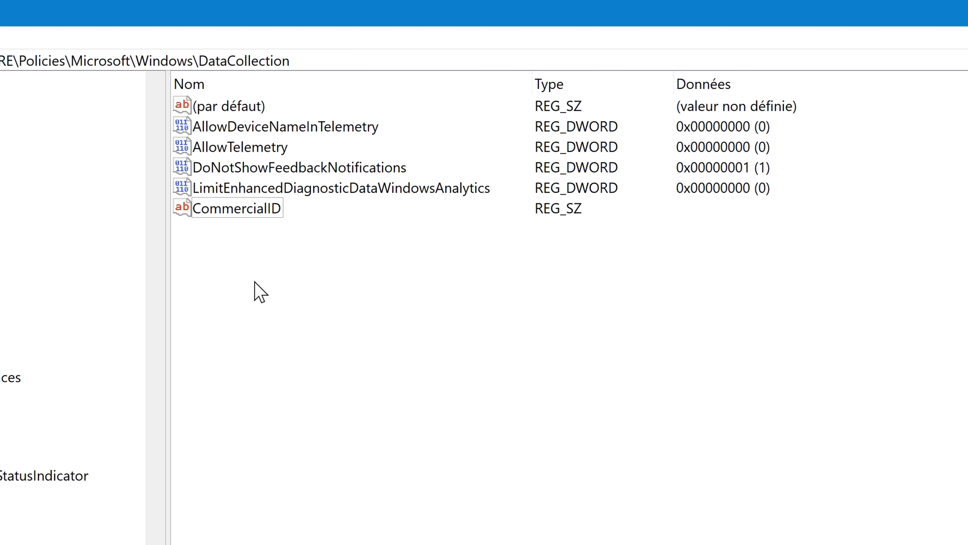
# Step: Add a 32-bit DWORD value named ConfigureTelemetry to the DataCollection key
pyautogui.rightClick(254, 281)
pyautogui.moveTo(306, 305)
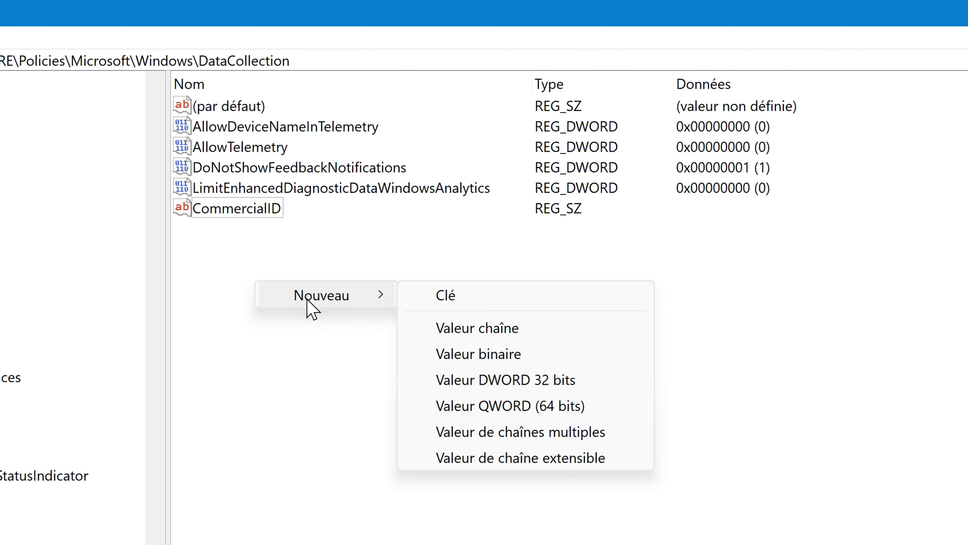
pyautogui.click(481, 380)
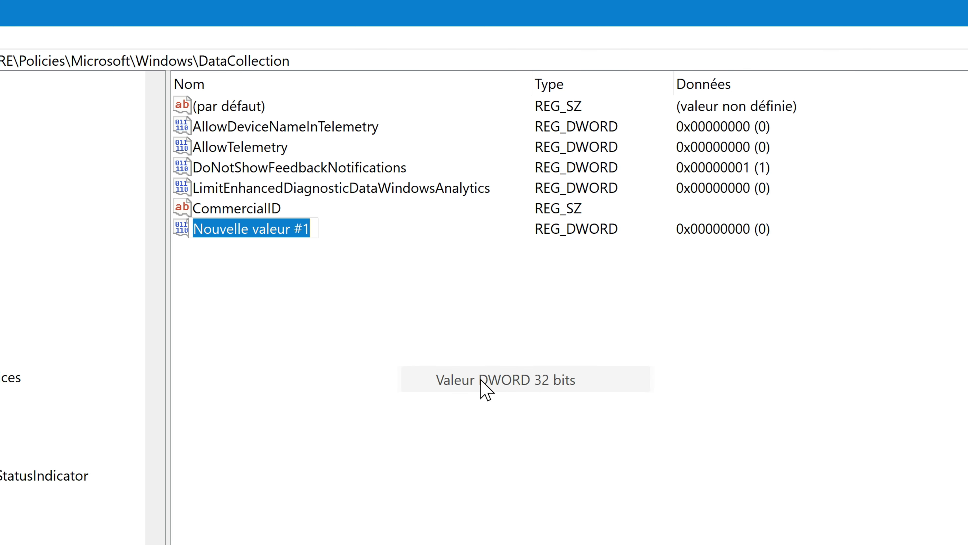
pyautogui.write('ConfigureTelemetry')
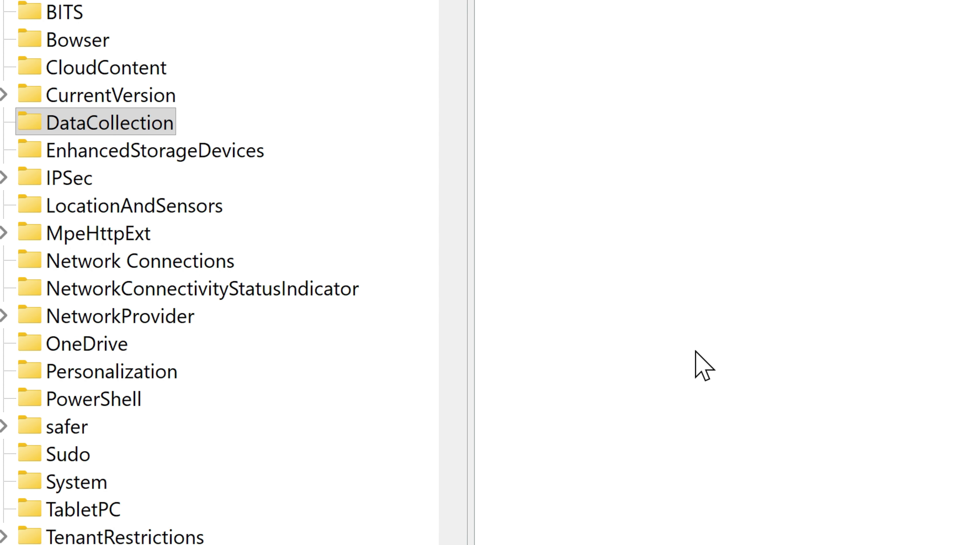
# Step: Export the DataCollection key as the registration file DataCollection in the Reg folder
pyautogui.rightClick(102, 124)
pyautogui.click(139, 267)
pyautogui.write('DataCollection')
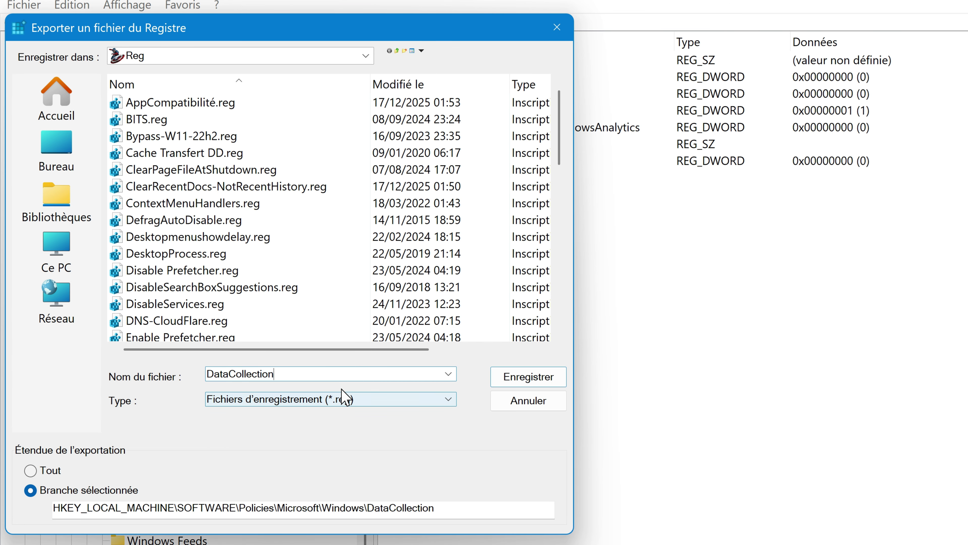
pyautogui.click(528, 376)
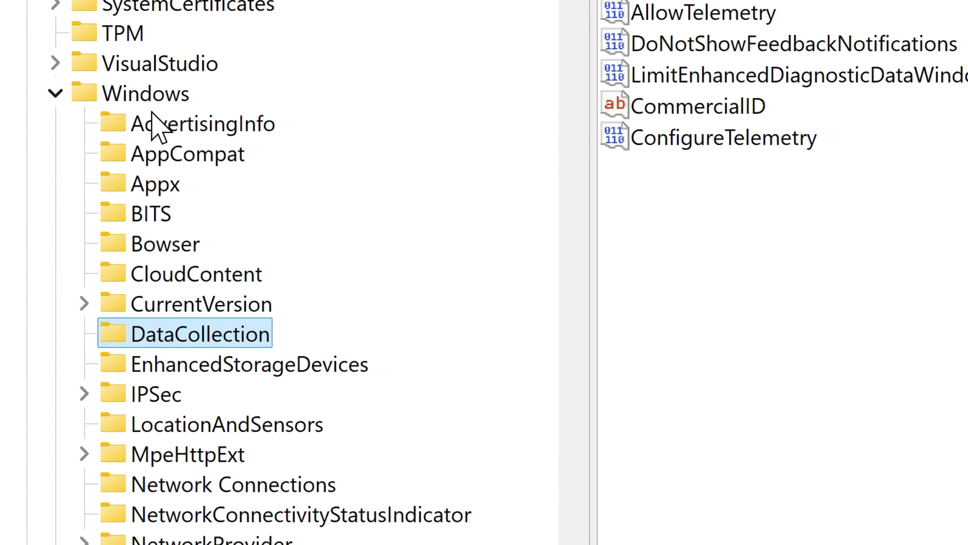
# Step: Create a new key named Explorer under HKEY_LOCAL_MACHINE\SOFTWARE\Policies\Microsoft\Windows
pyautogui.rightClick(151, 87)
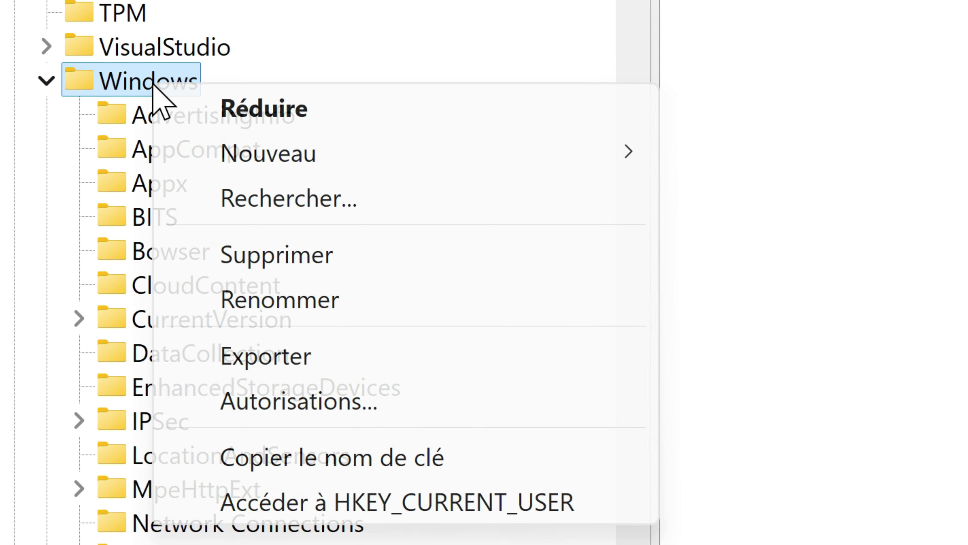
pyautogui.moveTo(363, 173)
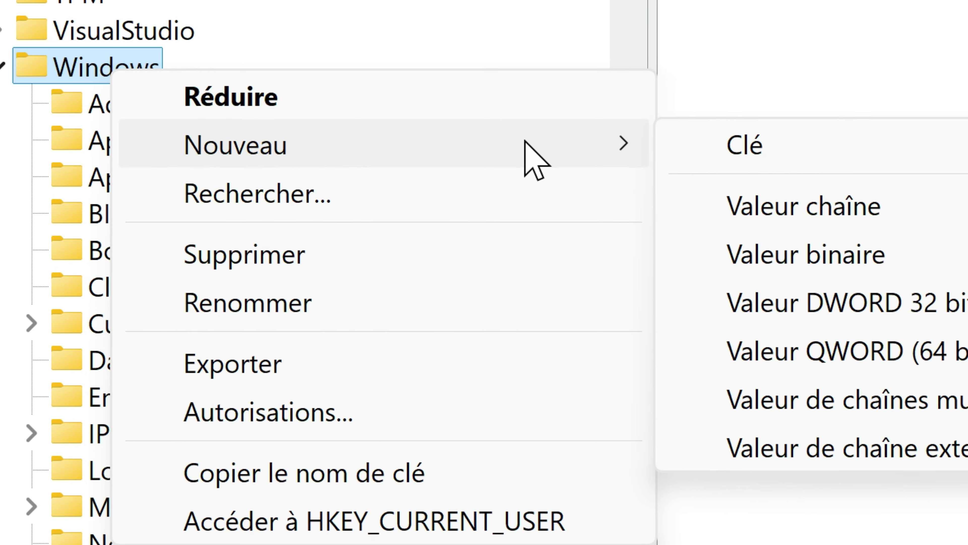
pyautogui.click(779, 150)
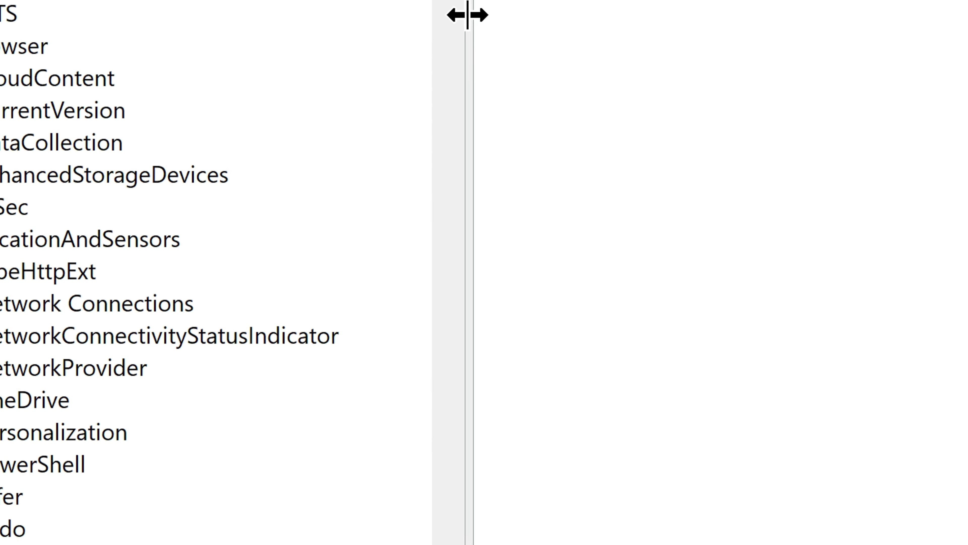
pyautogui.write('Explorer')
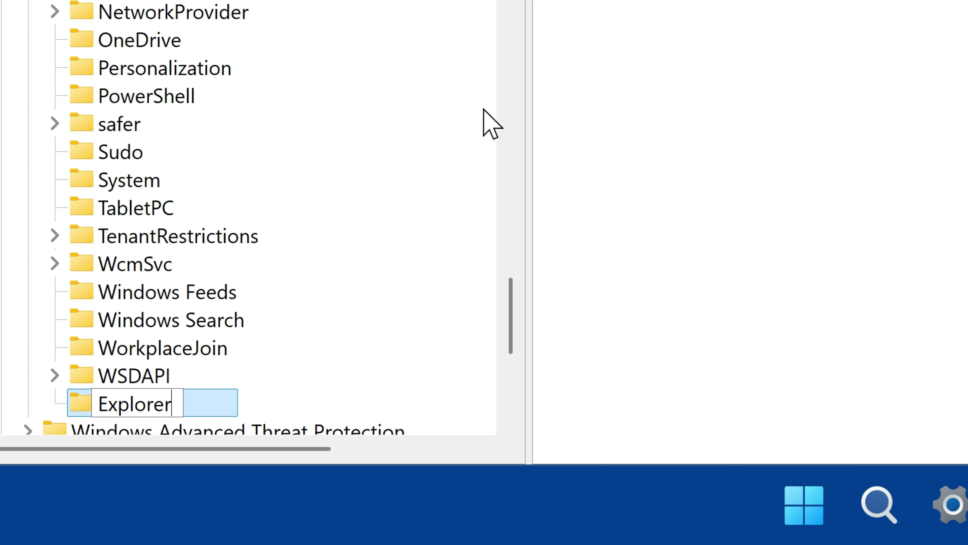
pyautogui.press('Return')
pyautogui.scroll(-2, 134, 249)
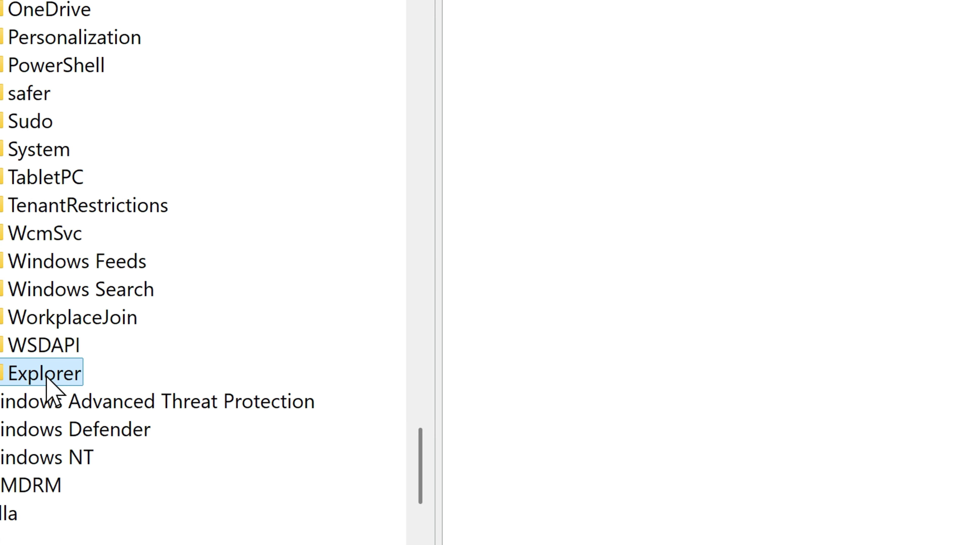
# Step: Create a 32-bit DWORD value named NoRecentDocsHistory in the new Explorer key and set its data to 1
pyautogui.rightClick(390, 214)
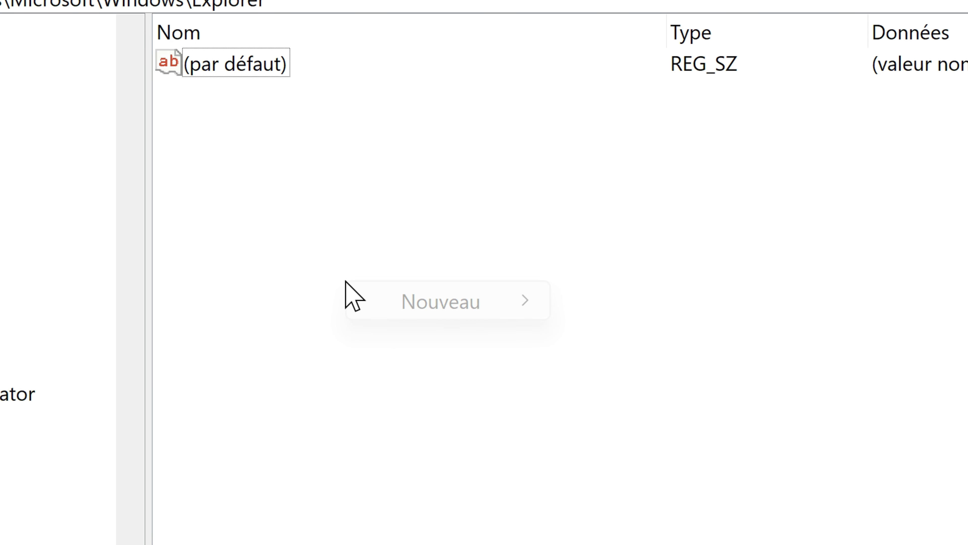
pyautogui.moveTo(493, 268)
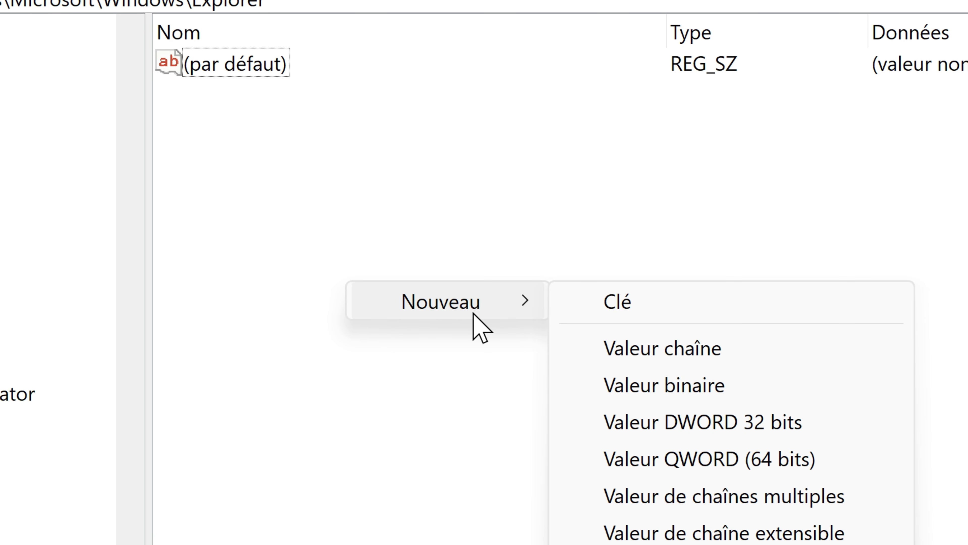
pyautogui.click(675, 421)
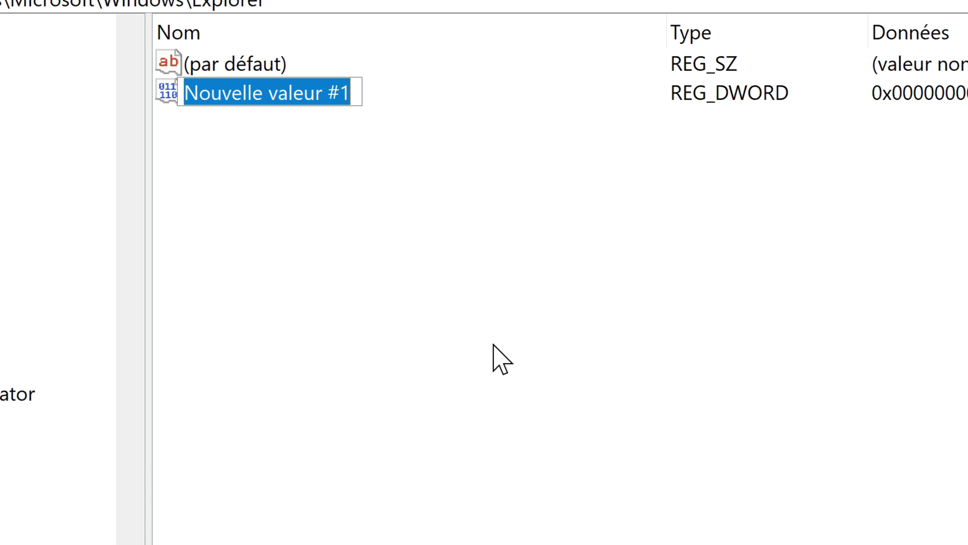
pyautogui.write('NoRecentDocsHistory')
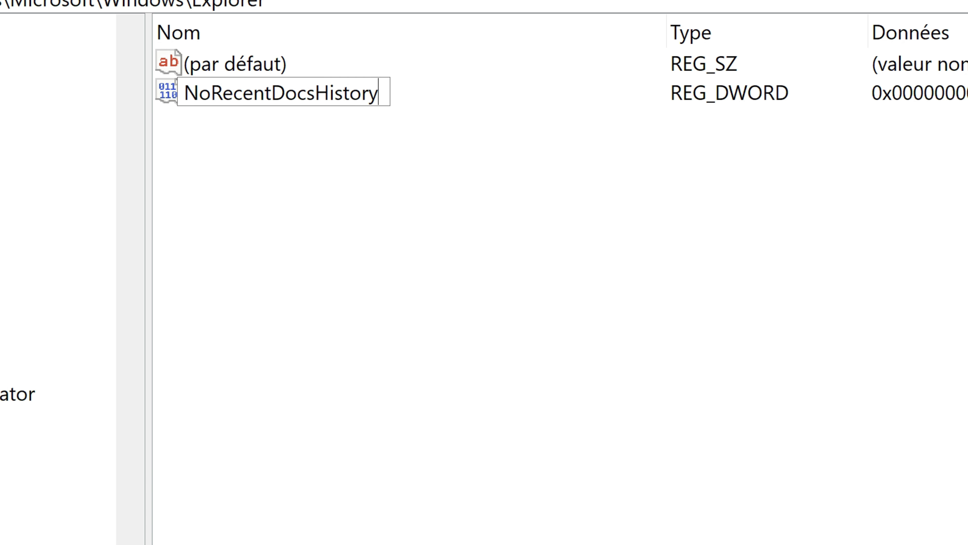
pyautogui.press('Return')
pyautogui.doubleClick(284, 100)
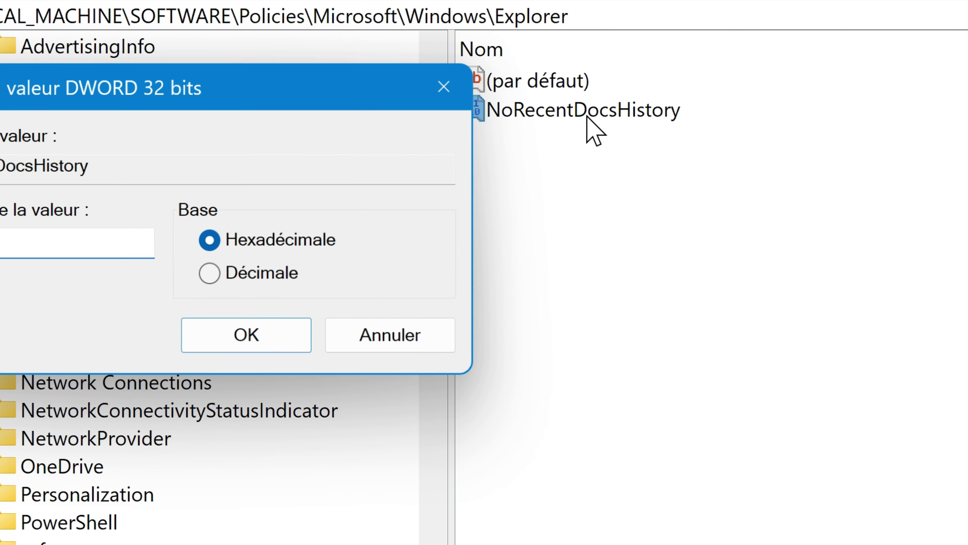
pyautogui.write('1')
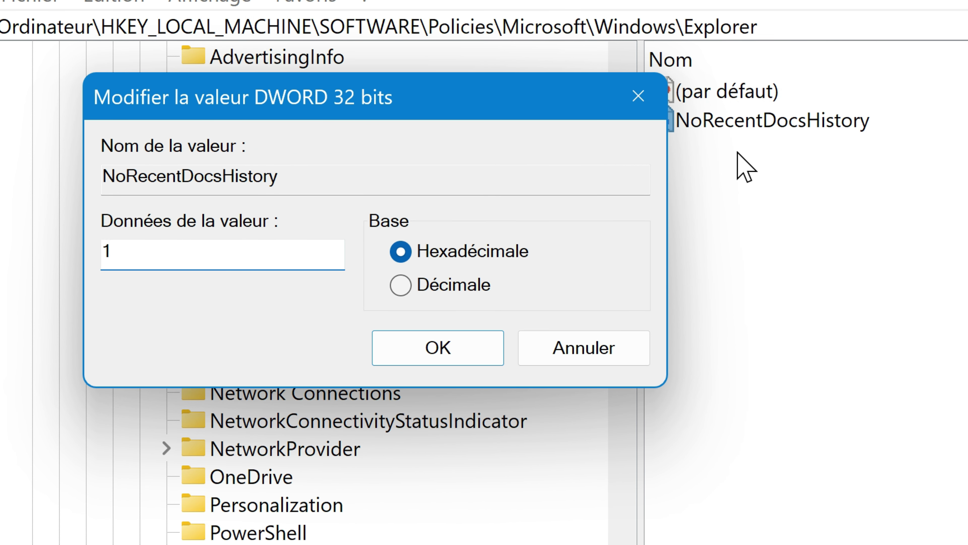
pyautogui.click(469, 341)
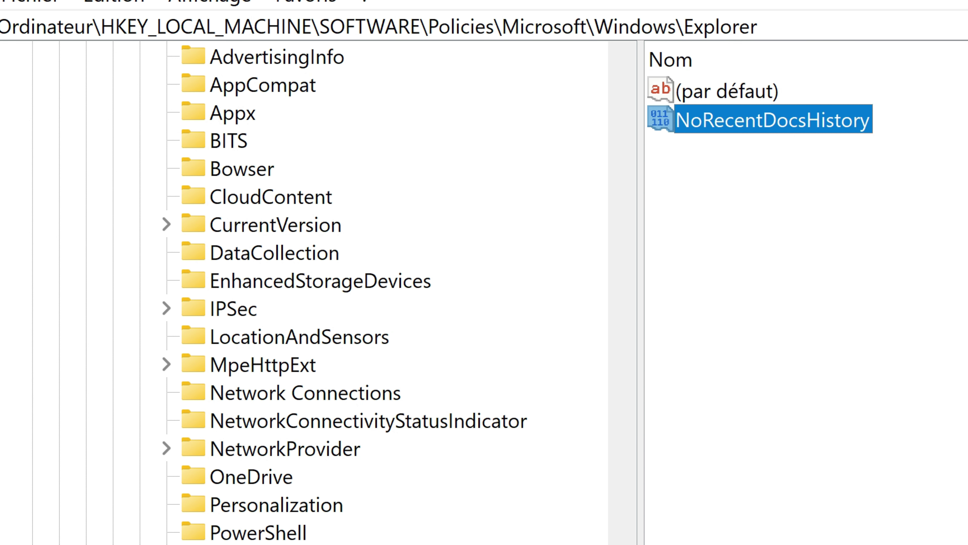
# Step: Export the Explorer policy key as the registration file NoRecentDocsHistory in the Reg folder
pyautogui.click(967, 544)
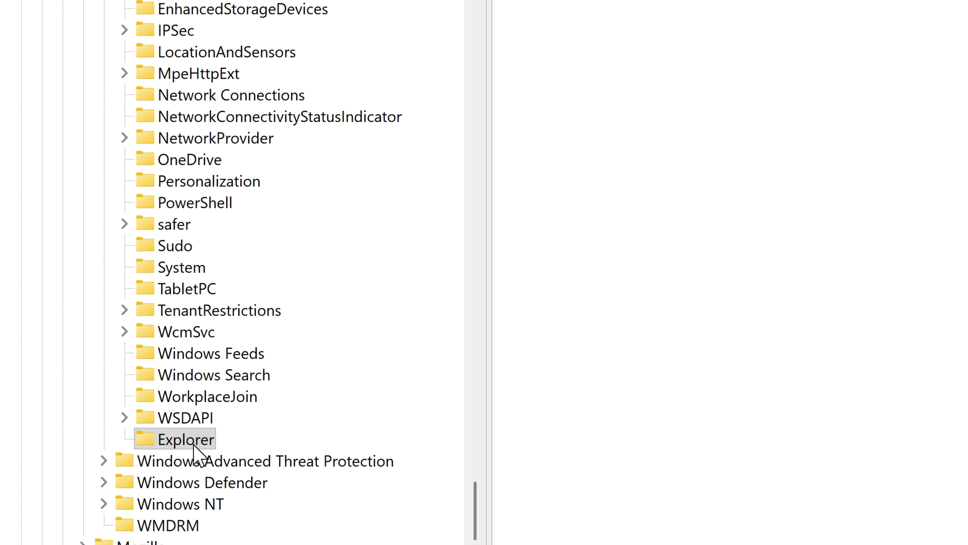
pyautogui.rightClick(216, 457)
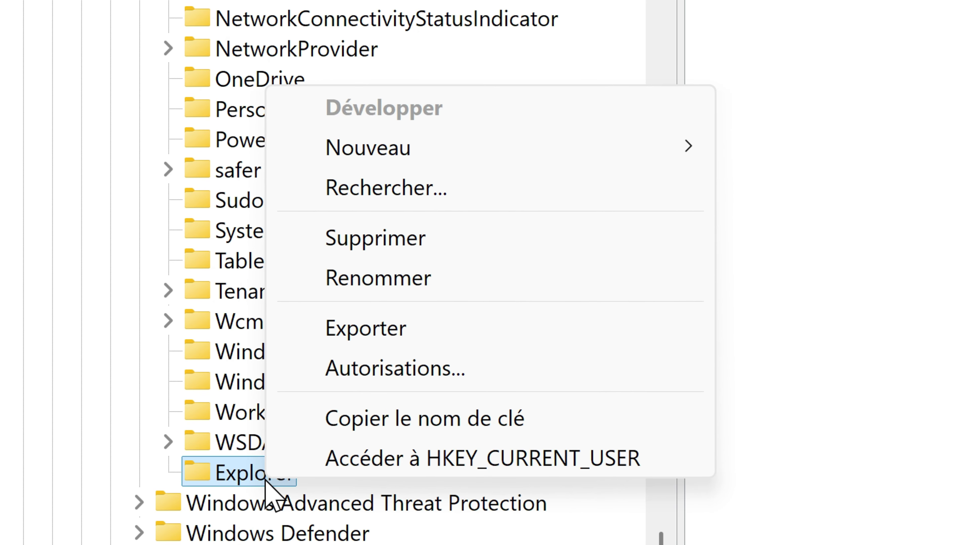
pyautogui.click(388, 331)
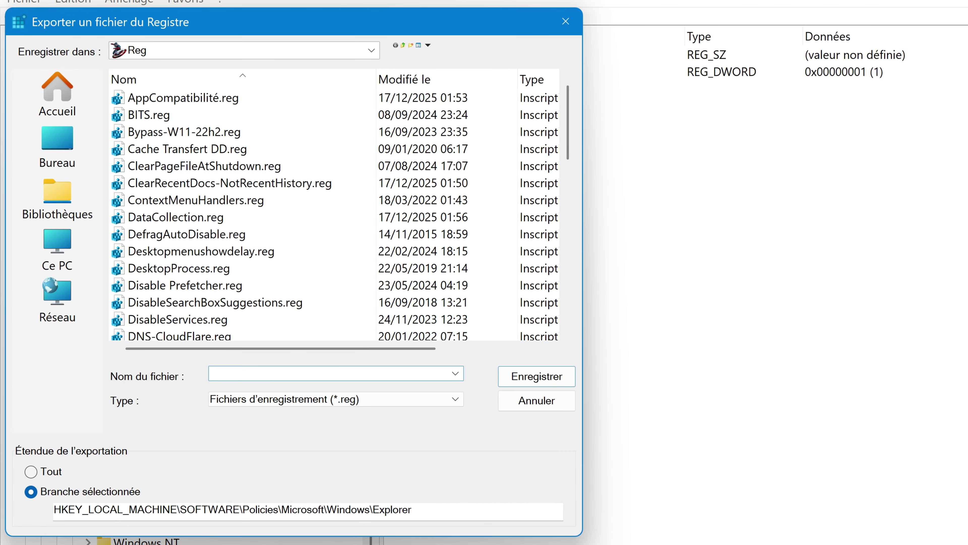
pyautogui.write('NoRecentDocsHistory')
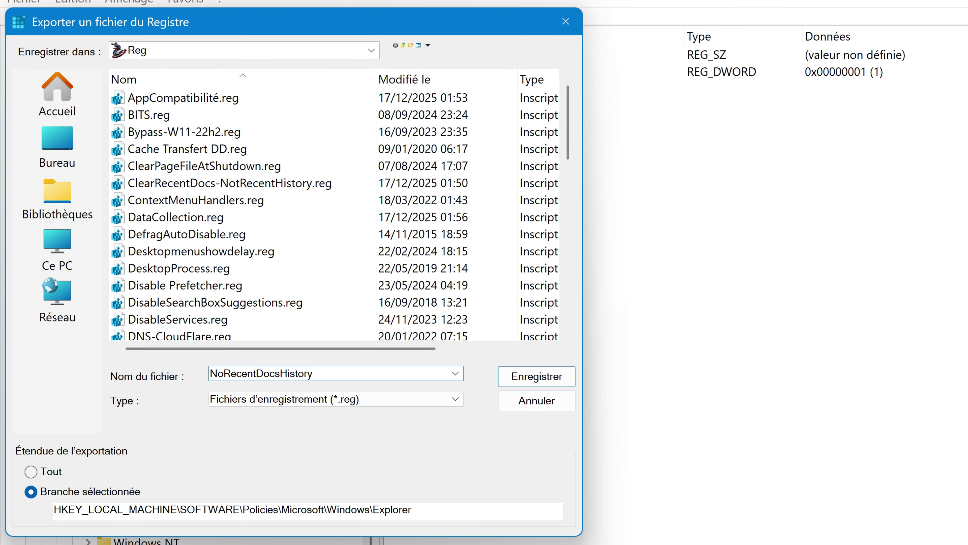
pyautogui.press('Return')
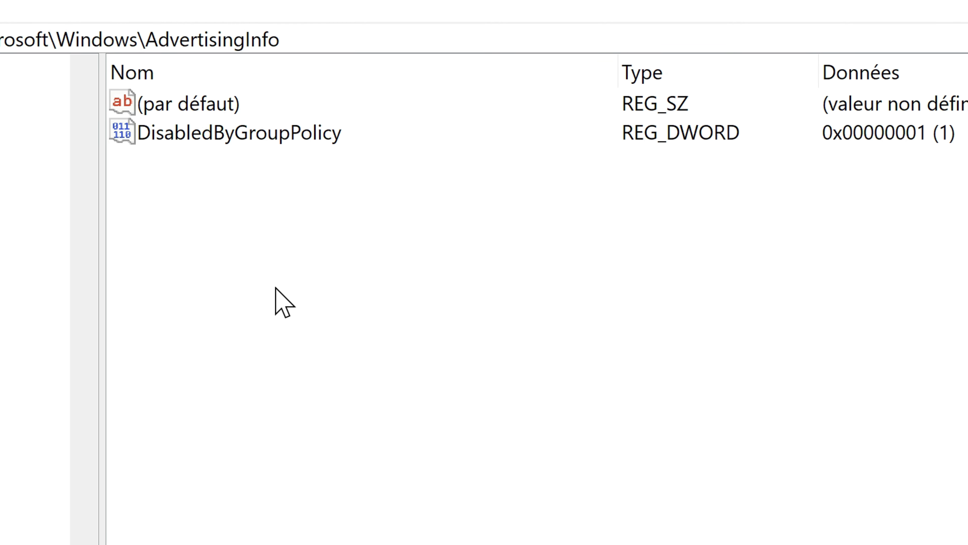
# Step: Create a 32-bit DWORD value named Disabled in the AdvertisingInfo key and set its data to 1
pyautogui.rightClick(210, 317)
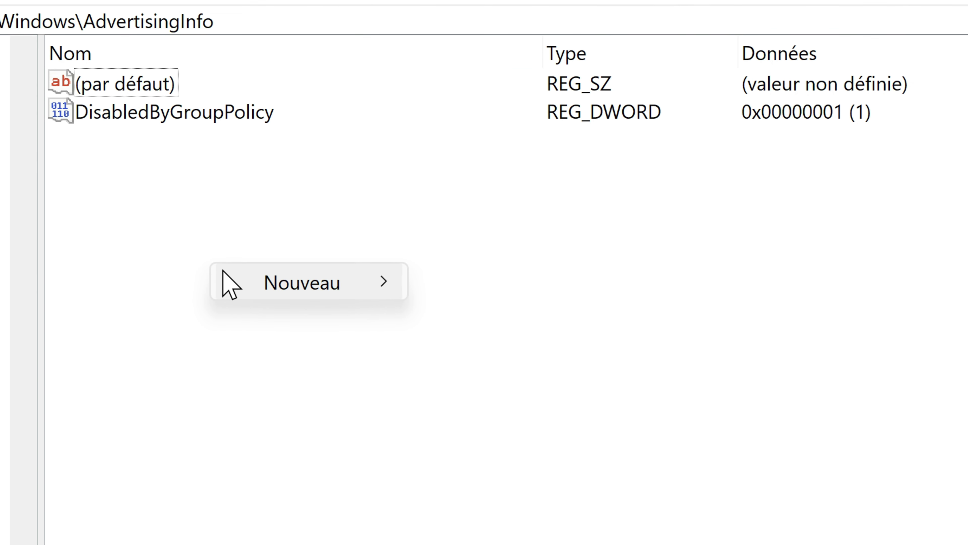
pyautogui.moveTo(314, 336)
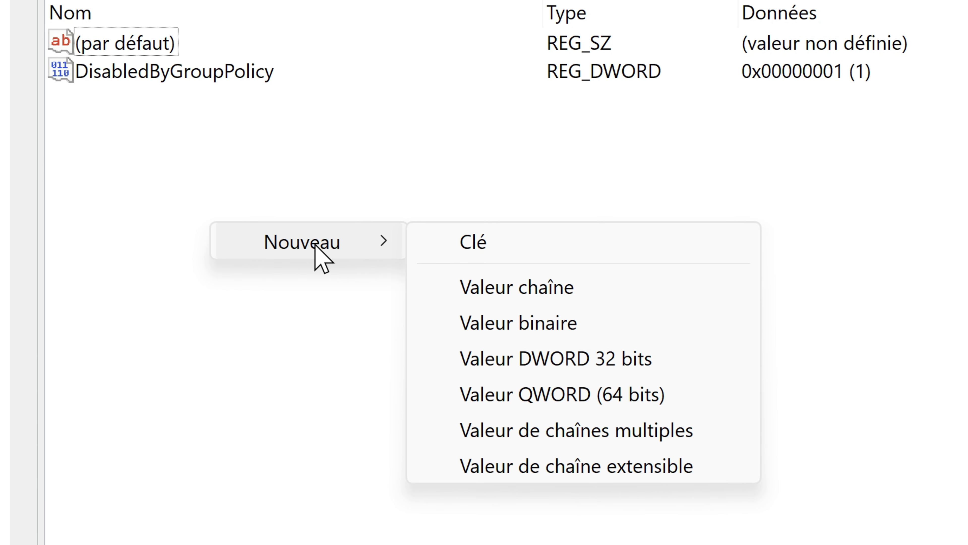
pyautogui.click(511, 357)
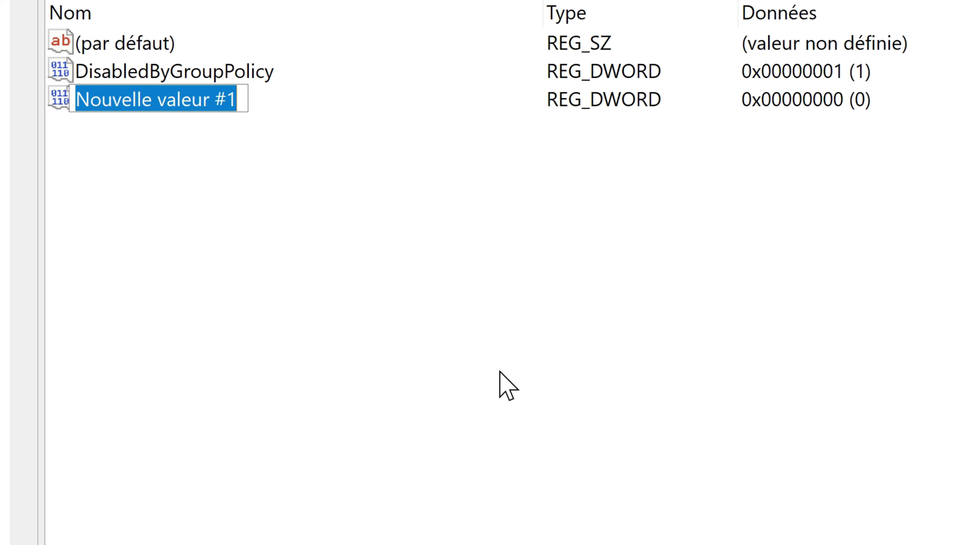
pyautogui.write('Disabled')
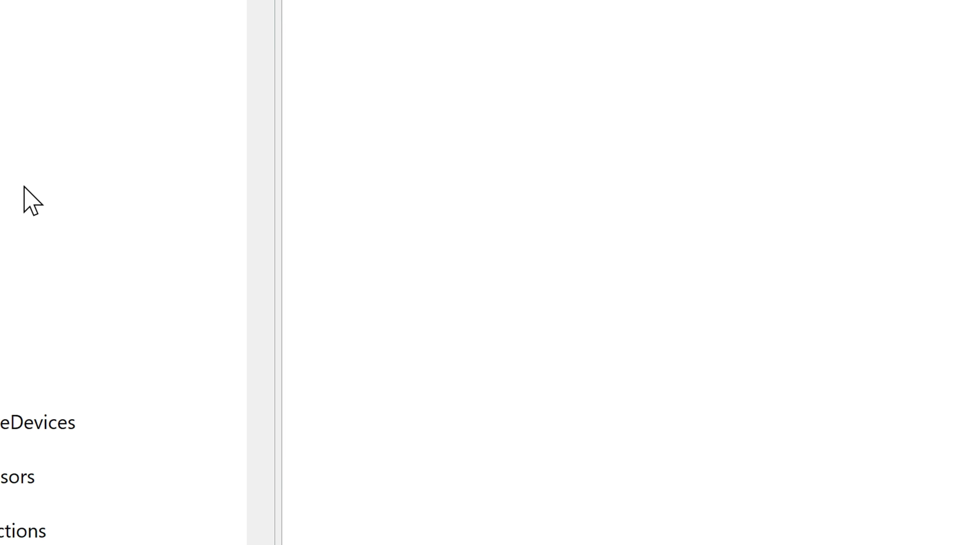
# Step: Export the AdvertisingInfo key as the registration file AdvertisingInfo in the Reg folder
pyautogui.rightClick(168, 80)
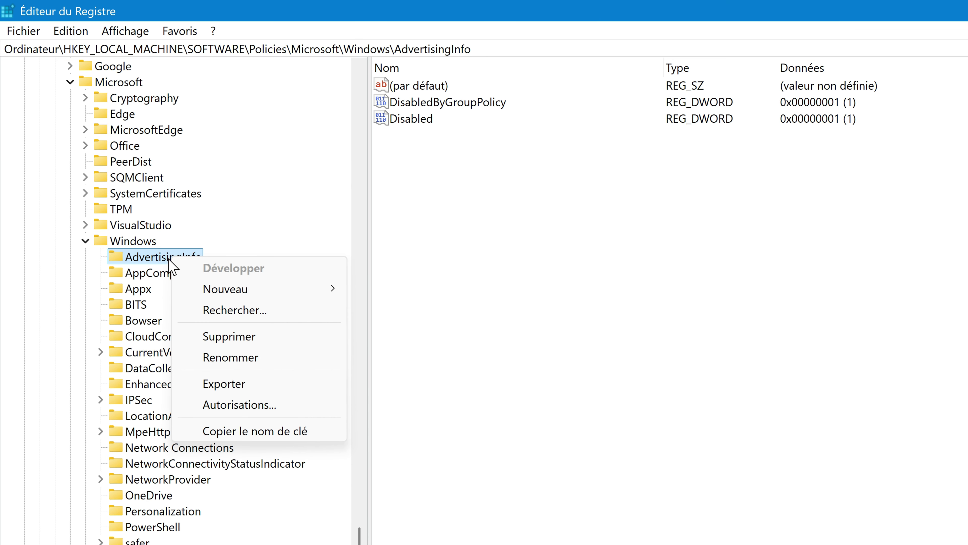
pyautogui.click(229, 384)
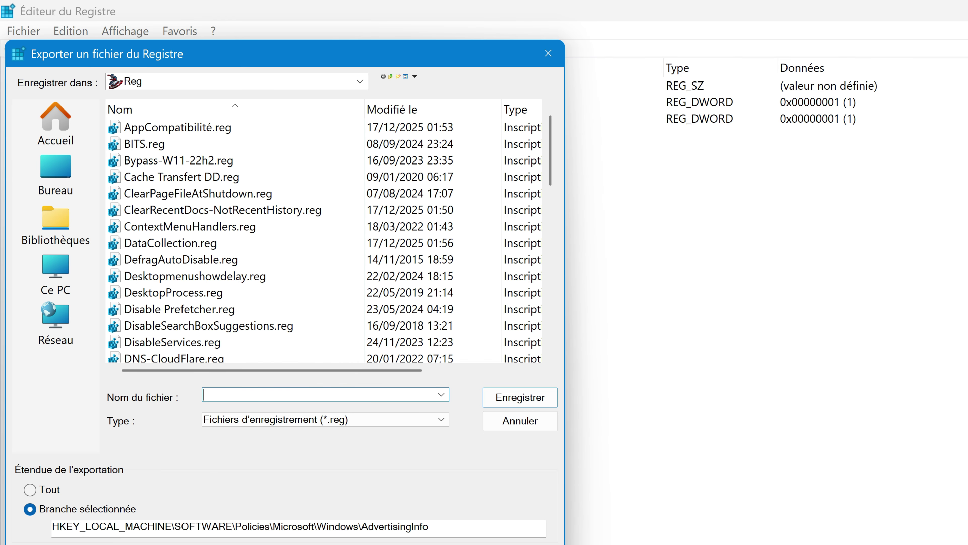
pyautogui.write('AdvertisingInfo')
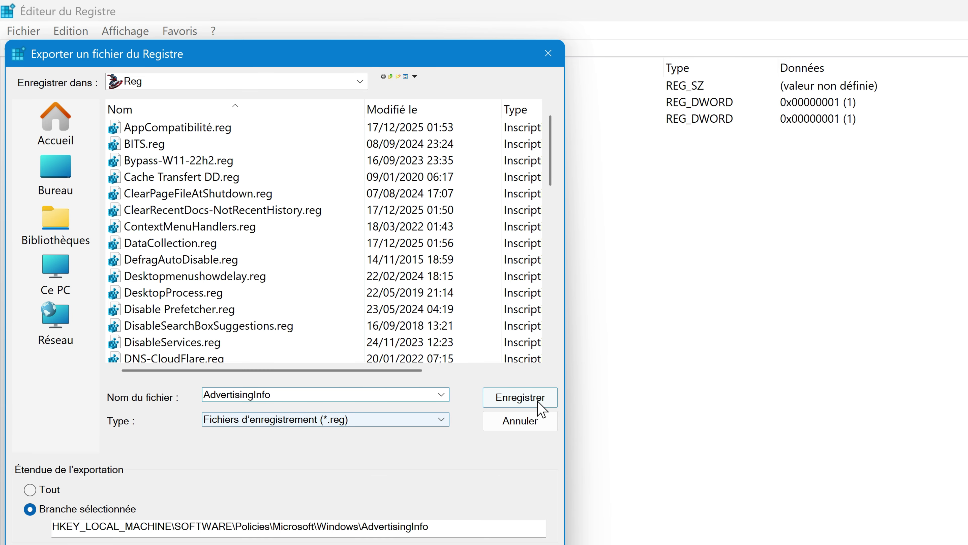
pyautogui.click(544, 404)
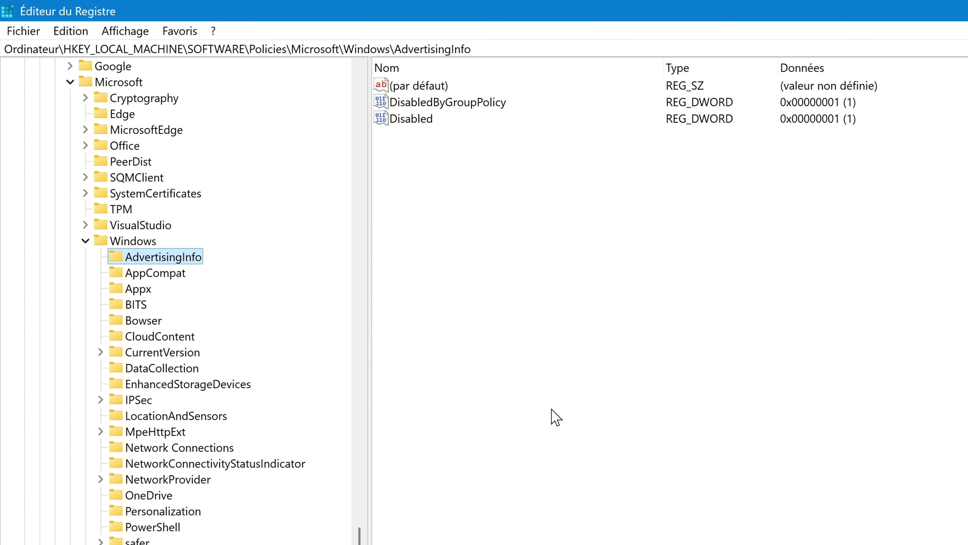
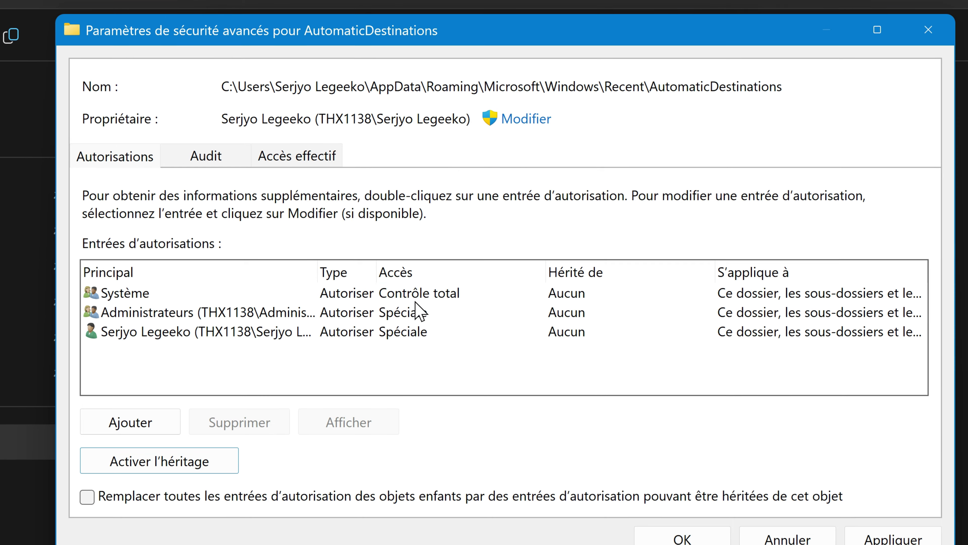
# Step: Remove the advanced permission "Attributs d'écriture" from the personal user account's entry for the AutomaticDestinations folder
pyautogui.click(382, 334)
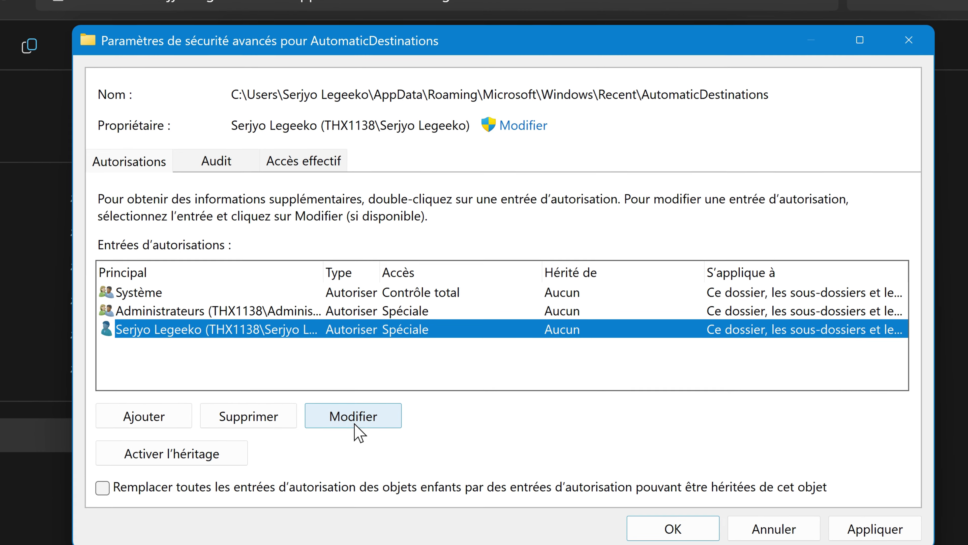
pyautogui.click(359, 434)
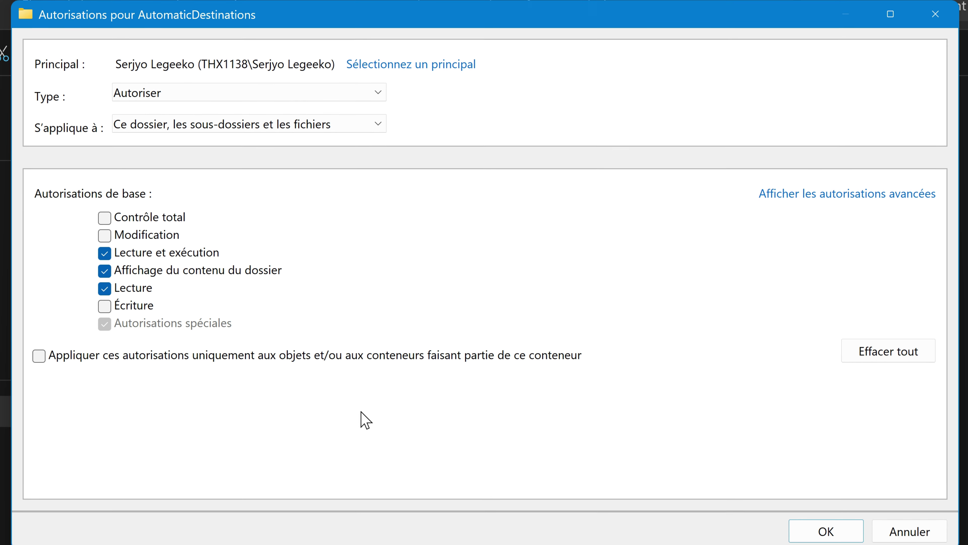
pyautogui.click(776, 194)
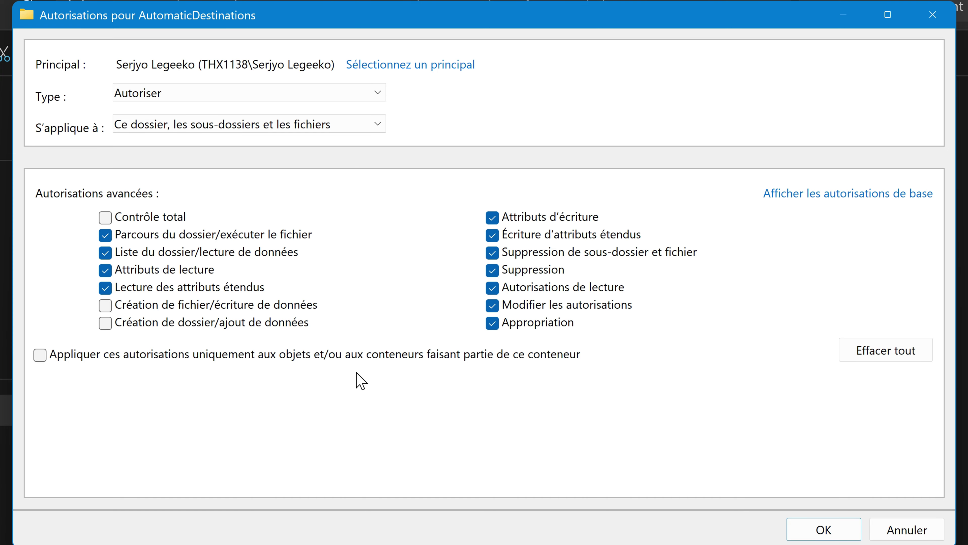
pyautogui.click(493, 217)
pyautogui.click(821, 531)
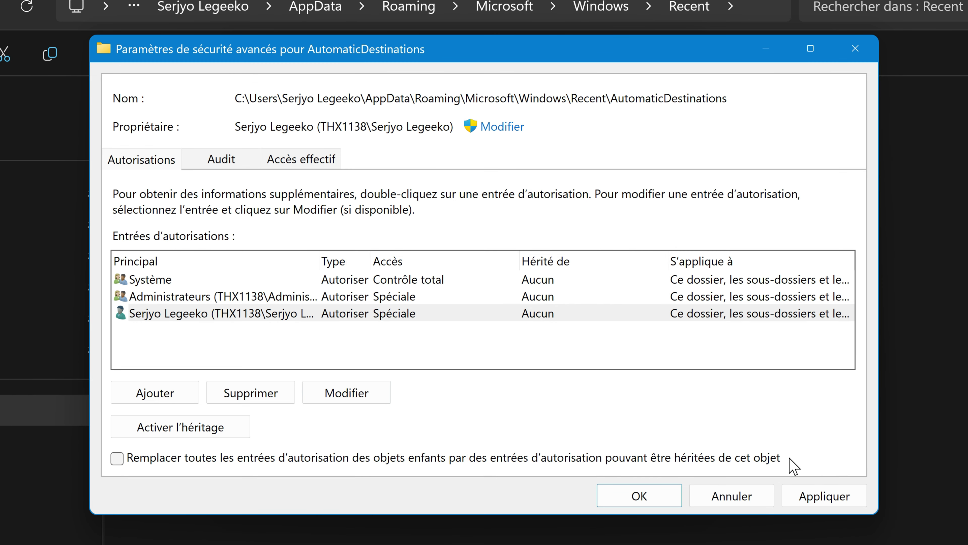
# Step: Remove "Attributs d'écriture" from the Administrateurs entry for AutomaticDestinations, then apply the permissions and close the folder's properties
pyautogui.click(385, 299)
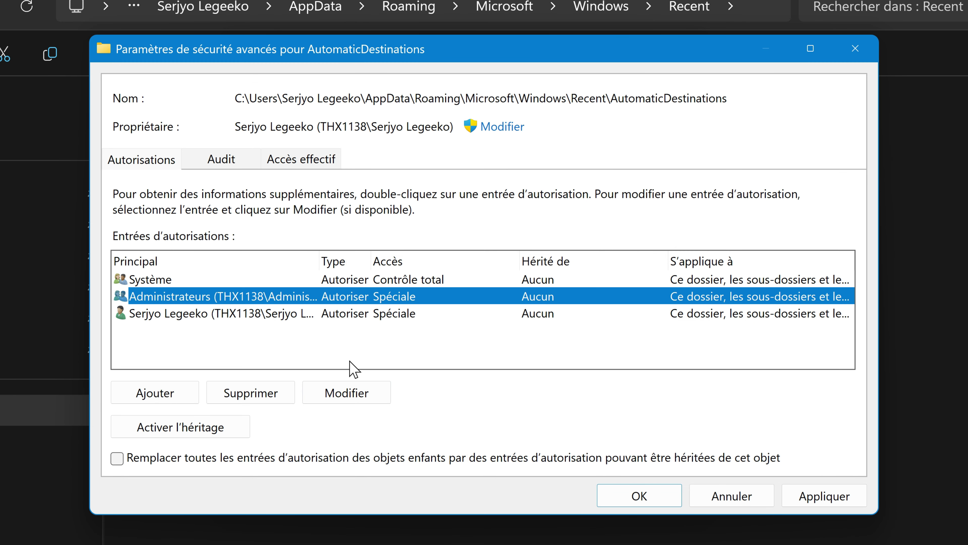
pyautogui.click(364, 399)
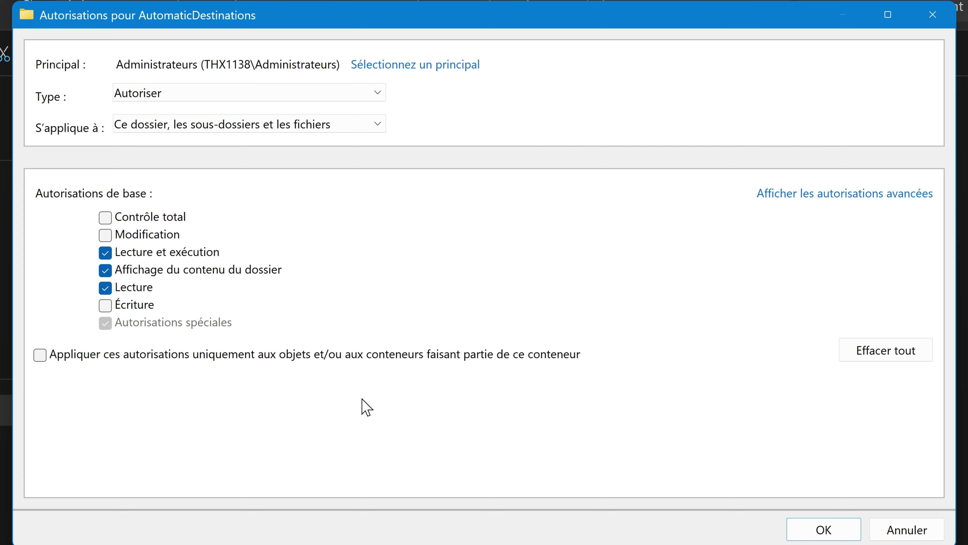
pyautogui.click(792, 195)
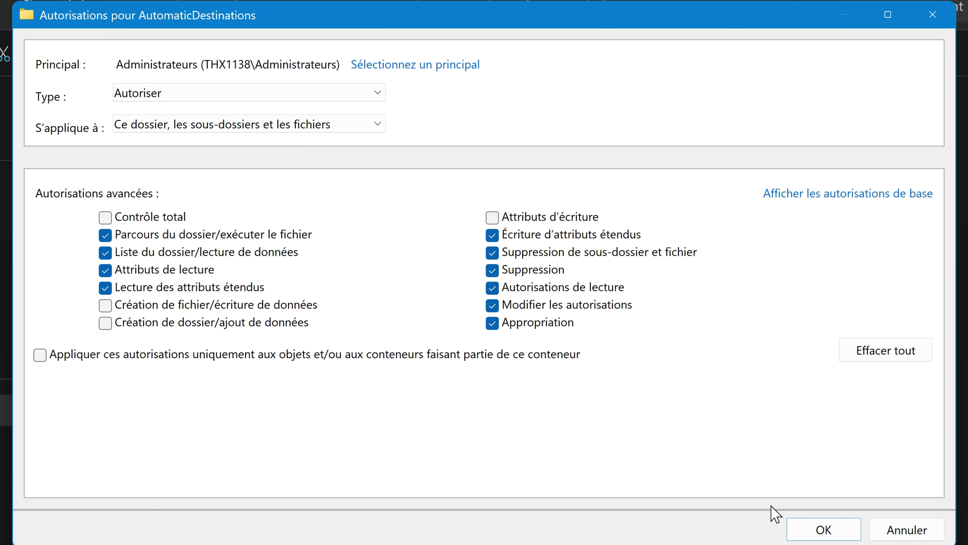
pyautogui.click(817, 531)
pyautogui.click(826, 495)
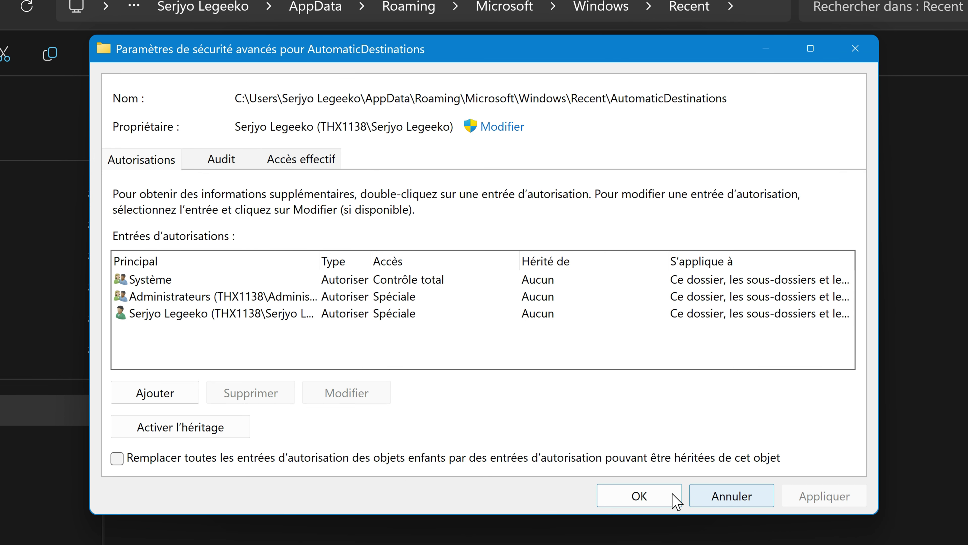
pyautogui.click(659, 494)
pyautogui.click(511, 464)
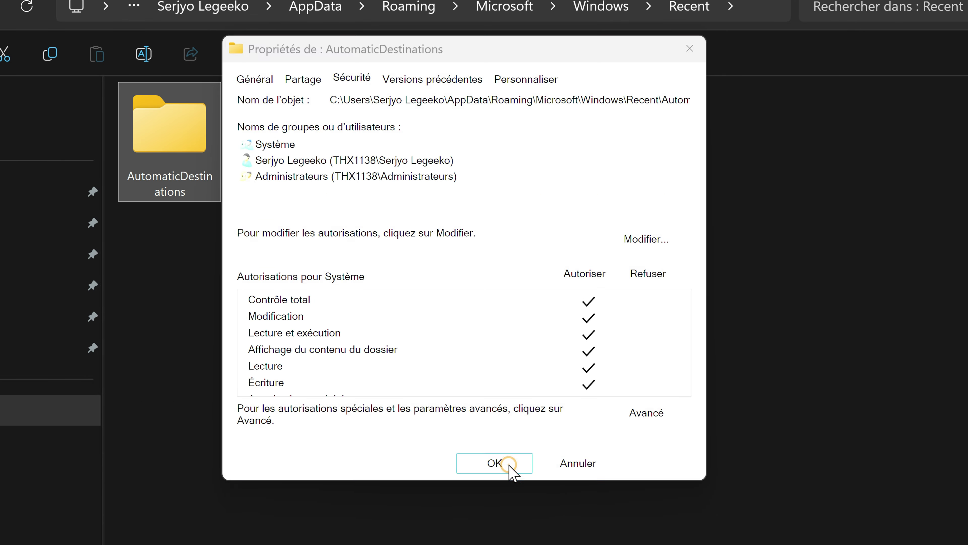
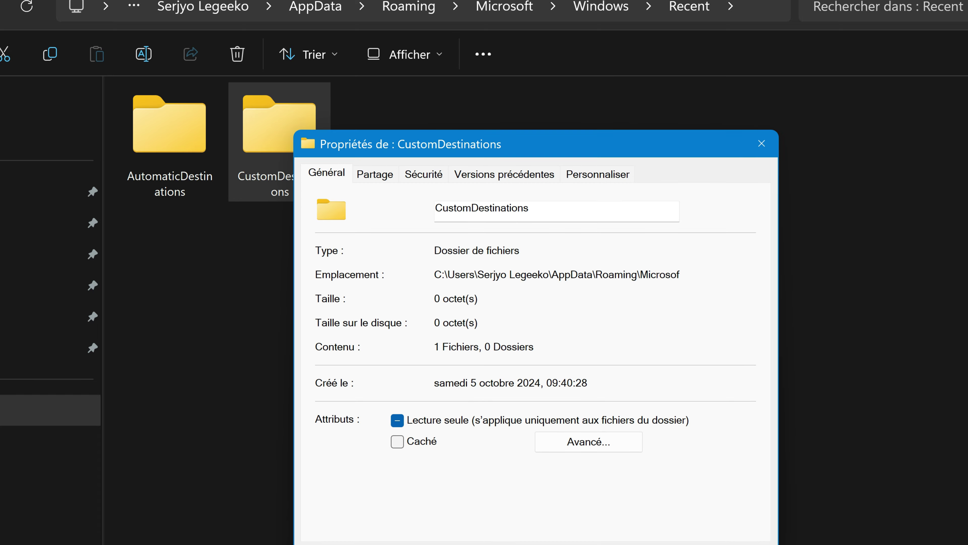
# Step: Disable permission inheritance on the CustomDestinations folder, converting the inherited permissions into explicit ones
pyautogui.moveTo(529, 149); pyautogui.dragTo(507, 56)
pyautogui.click(400, 78)
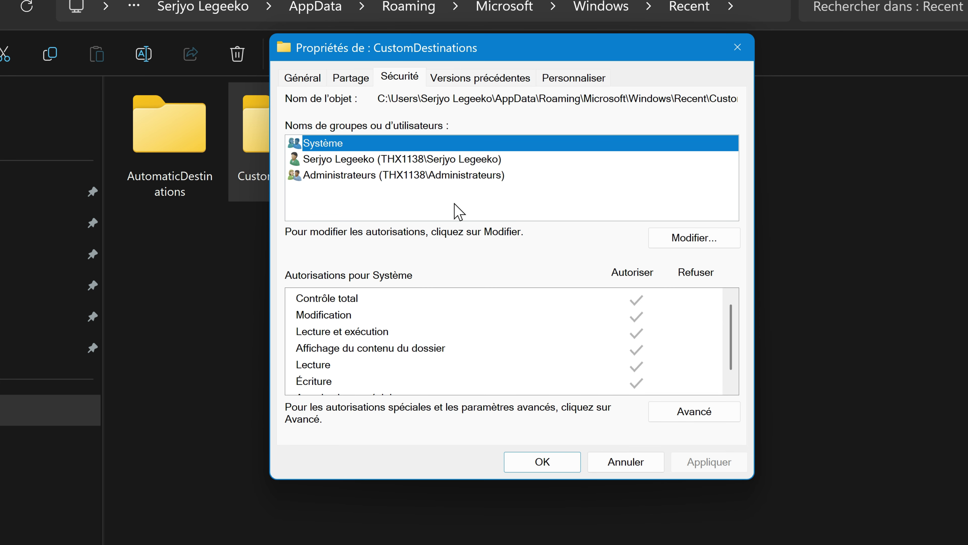
pyautogui.click(684, 413)
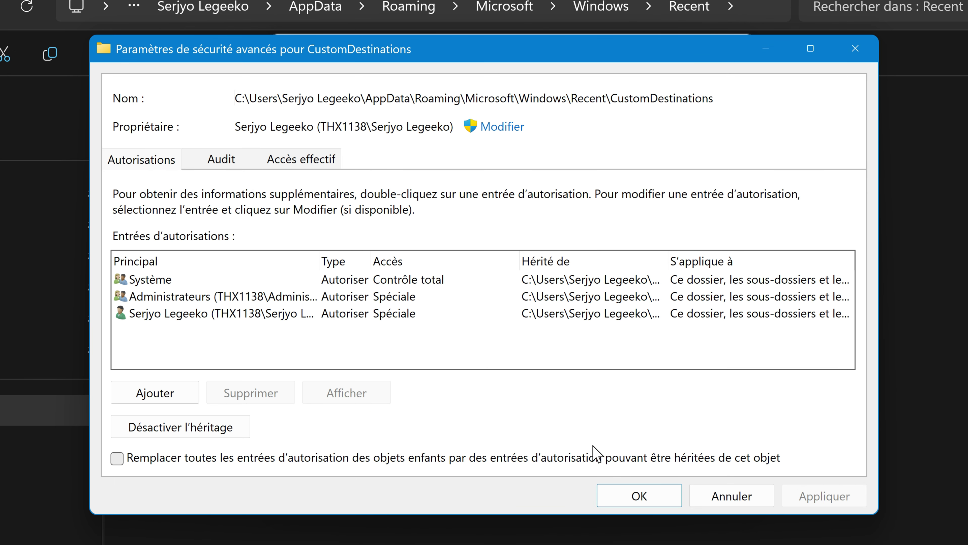
pyautogui.click(229, 424)
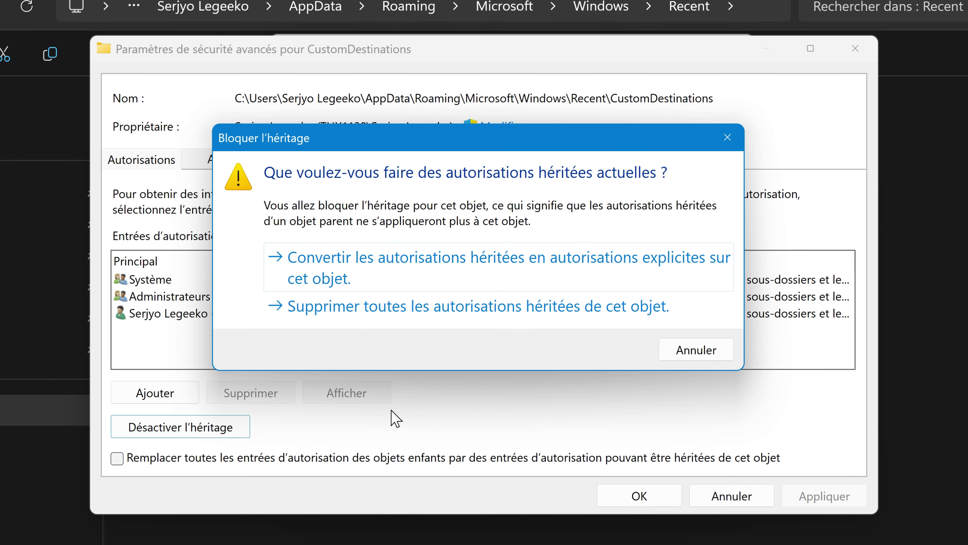
pyautogui.click(447, 273)
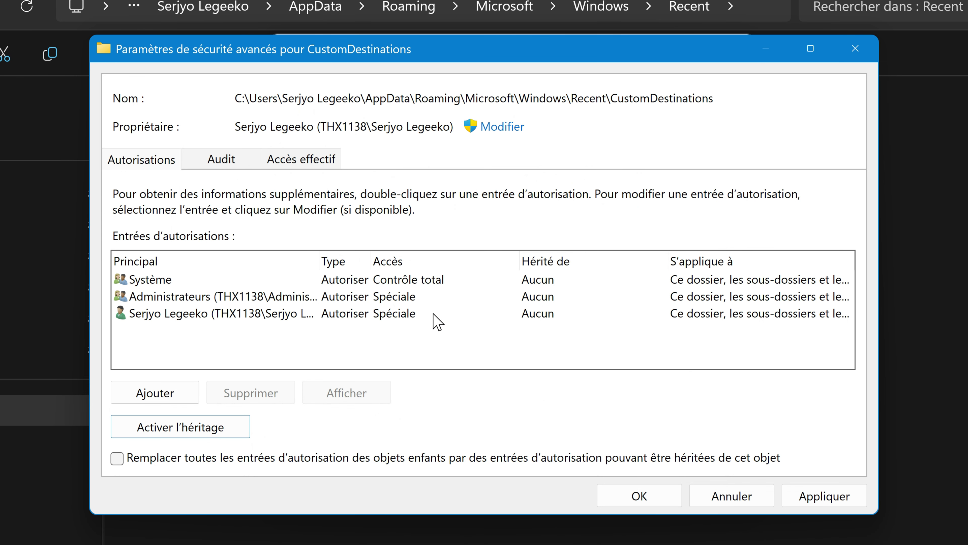
# Step: Remove the advanced permission "Attributs d'écriture" from the personal user account's entry for the CustomDestinations folder
pyautogui.click(384, 318)
pyautogui.click(360, 393)
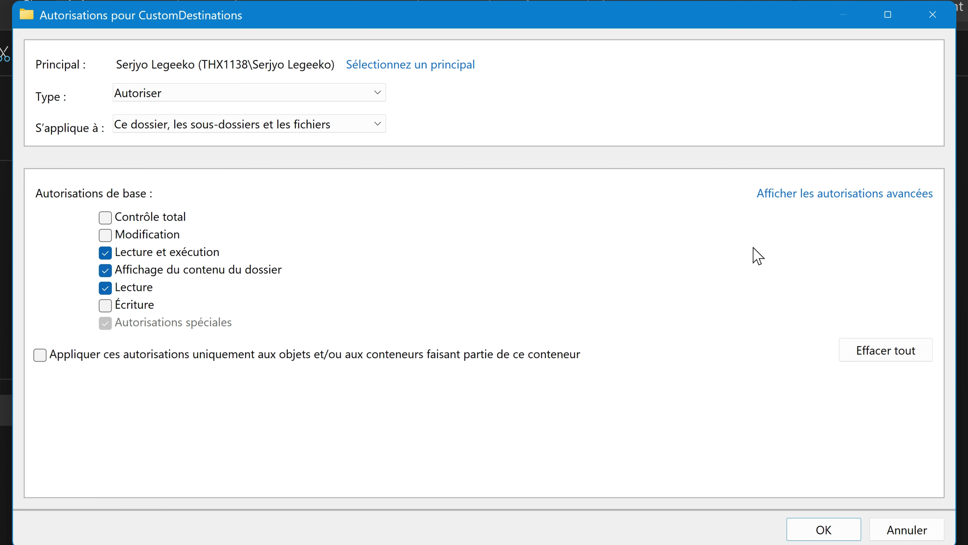
pyautogui.click(770, 194)
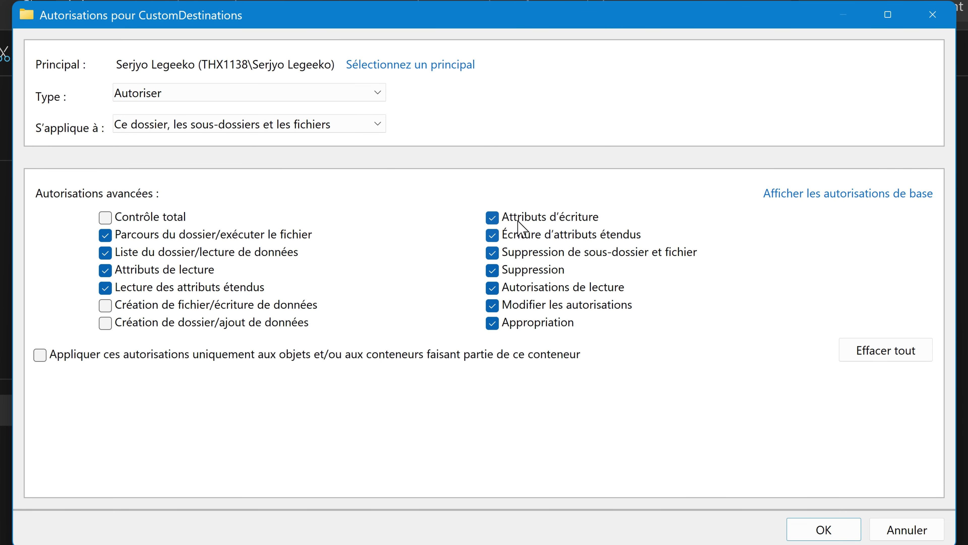
pyautogui.click(490, 218)
pyautogui.click(829, 530)
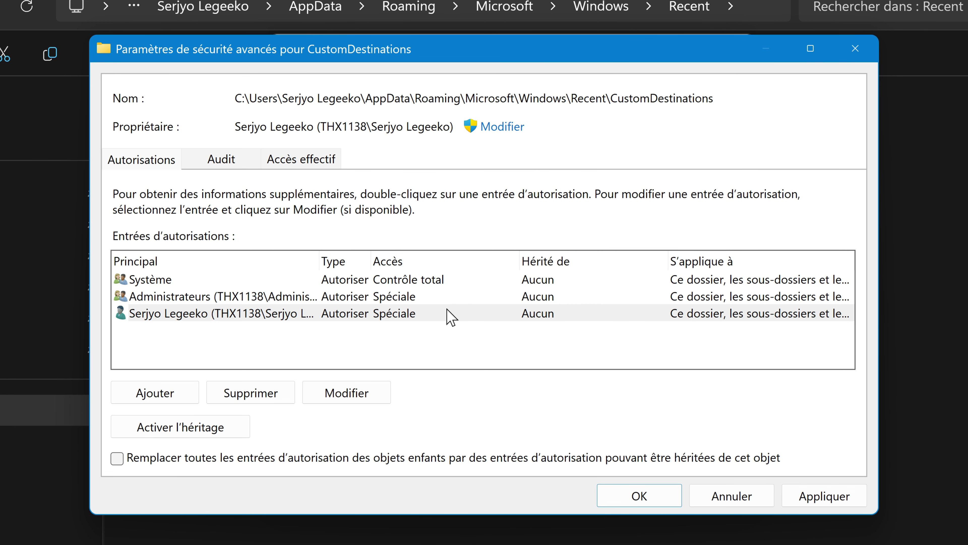
# Step: Remove the advanced permission "Attributs d'écriture" from the Administrateurs entry for the CustomDestinations folder
pyautogui.click(378, 297)
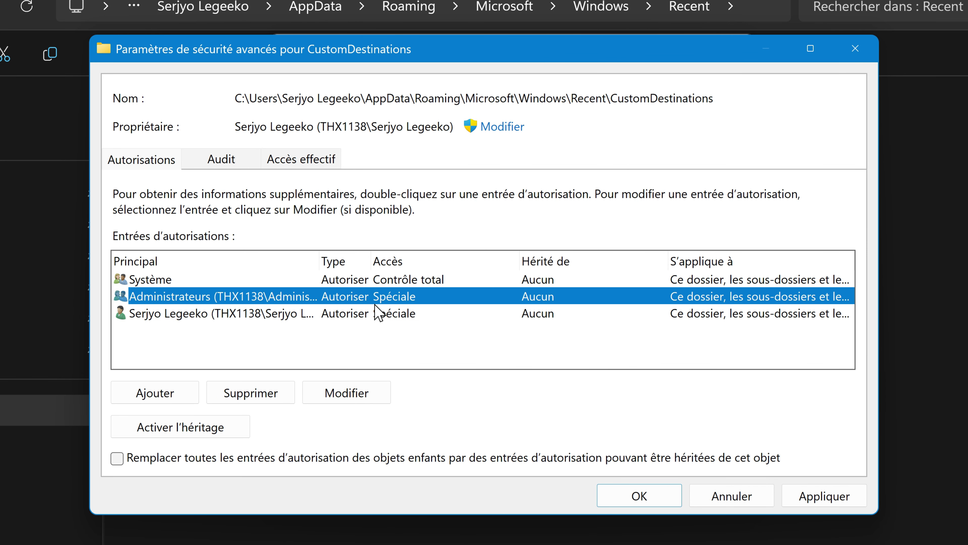
pyautogui.click(358, 396)
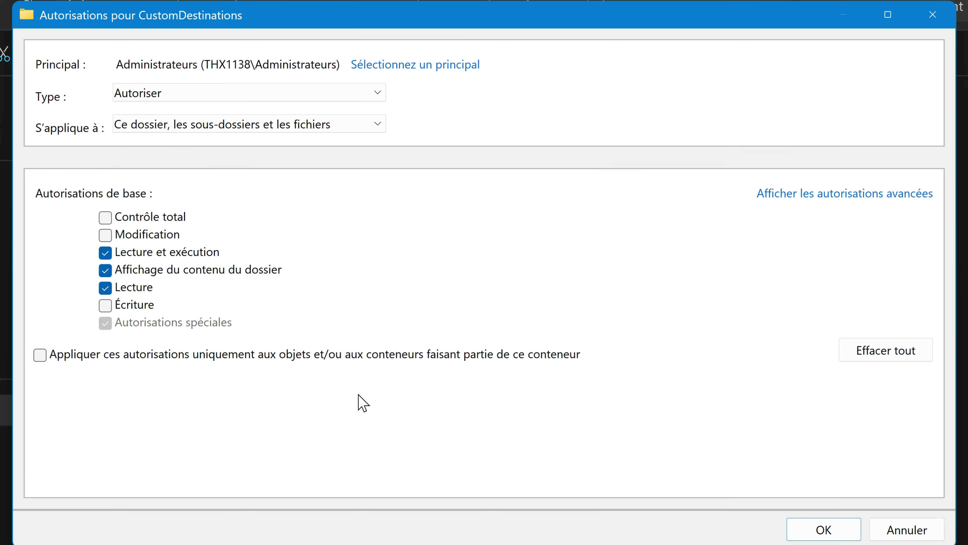
pyautogui.click(791, 196)
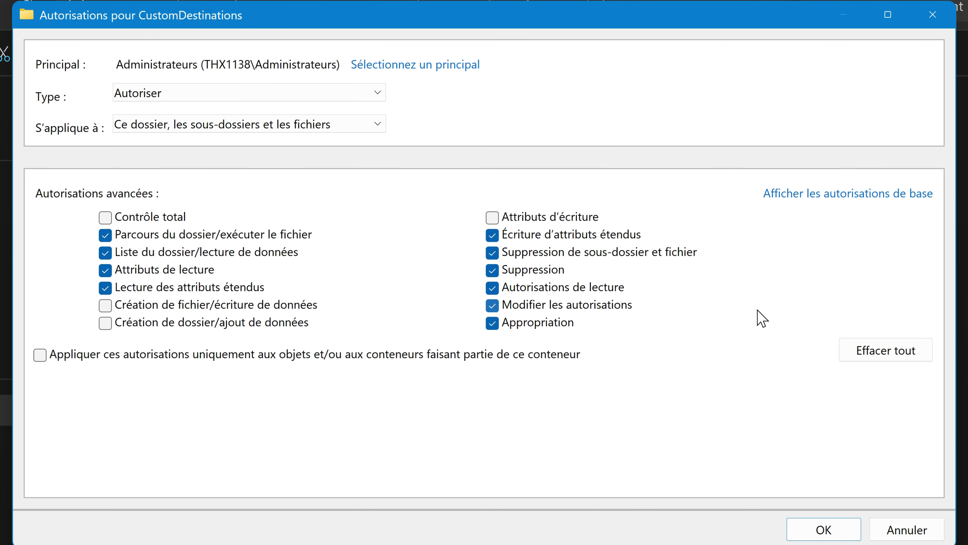
pyautogui.click(810, 517)
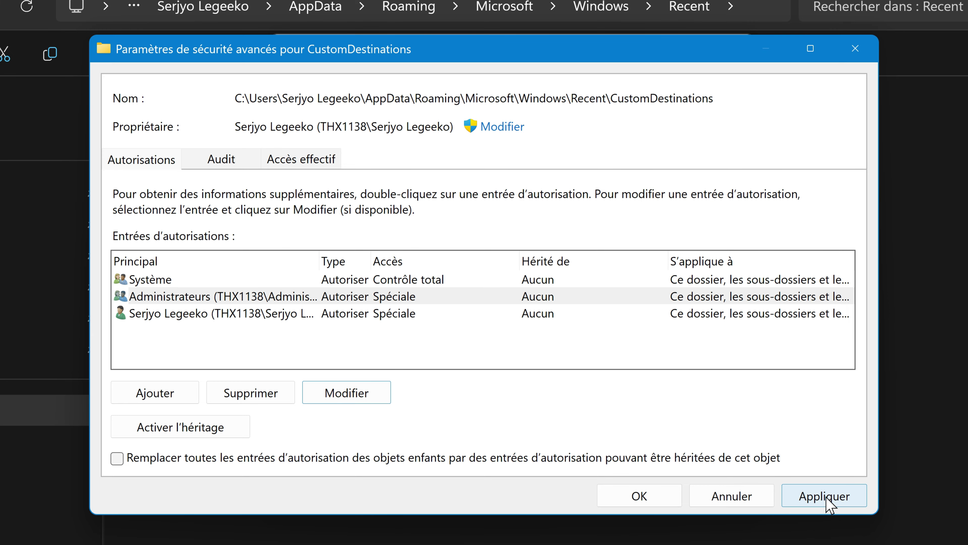
# Step: Apply the advanced permission changes on the CustomDestinations folder and close its security settings and properties
pyautogui.click(827, 502)
pyautogui.click(648, 495)
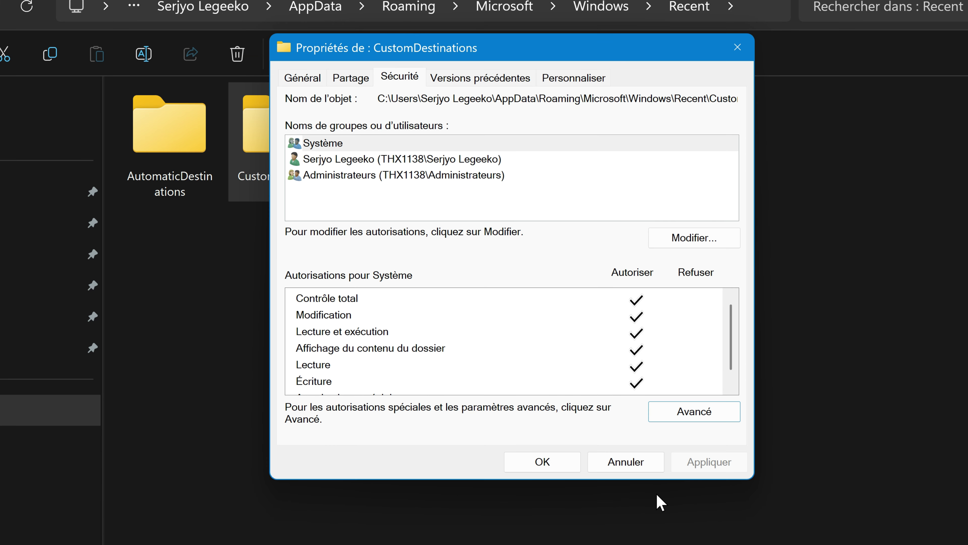
pyautogui.click(554, 464)
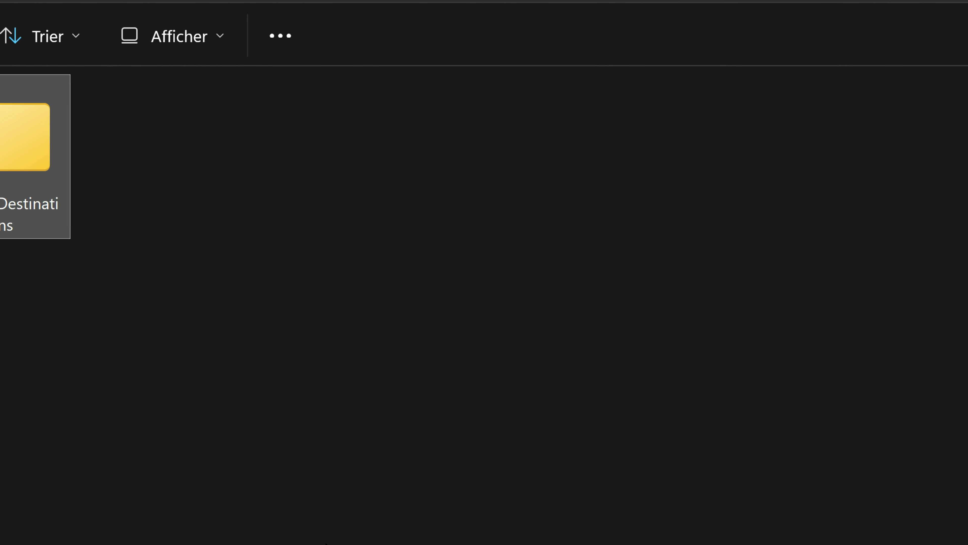
# Step: Create a new Microsoft Word document on the desktop, keeping its default file name
pyautogui.rightClick(332, 457)
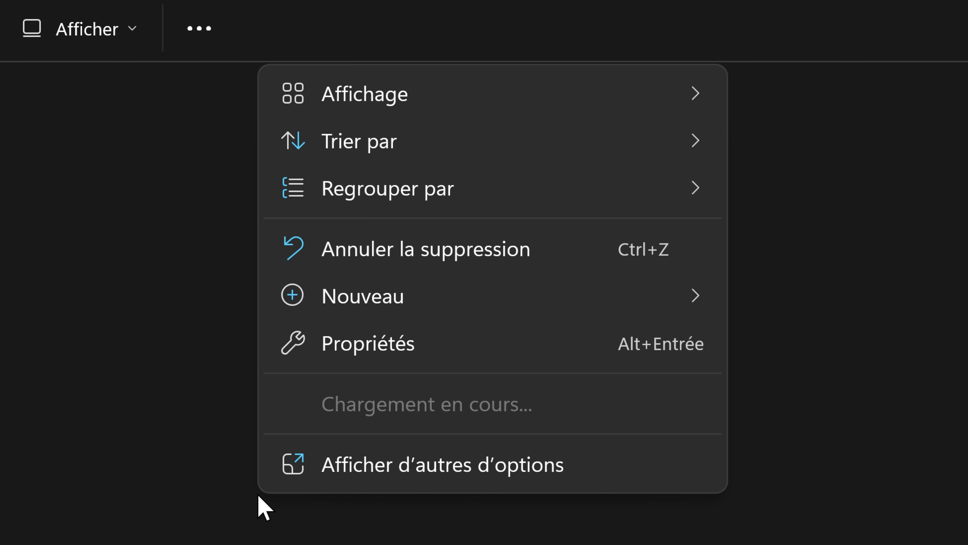
pyautogui.moveTo(396, 301)
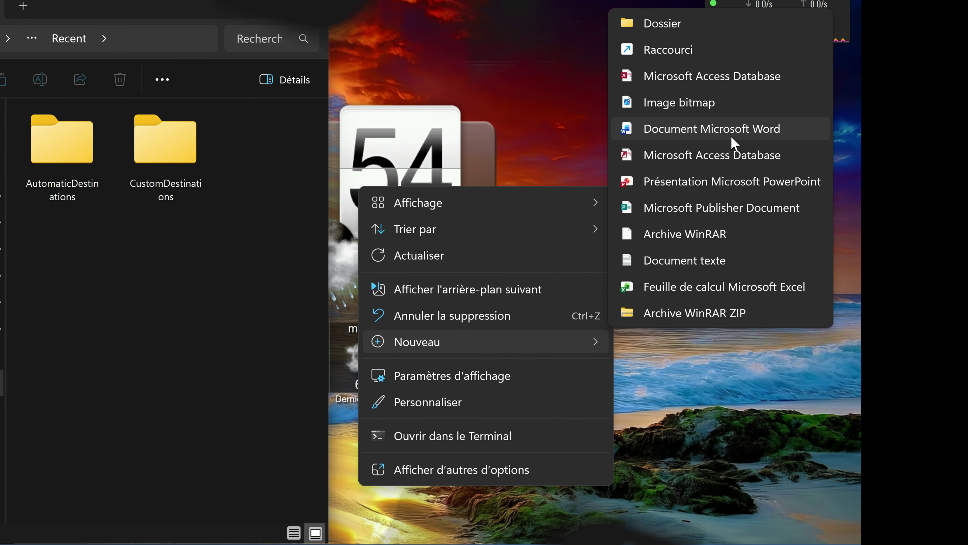
pyautogui.click(730, 131)
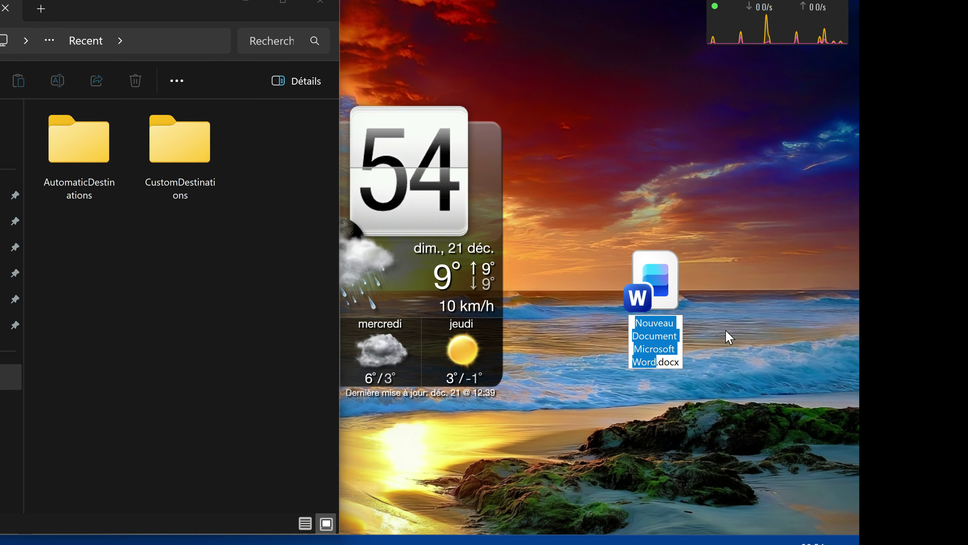
pyautogui.click(720, 334)
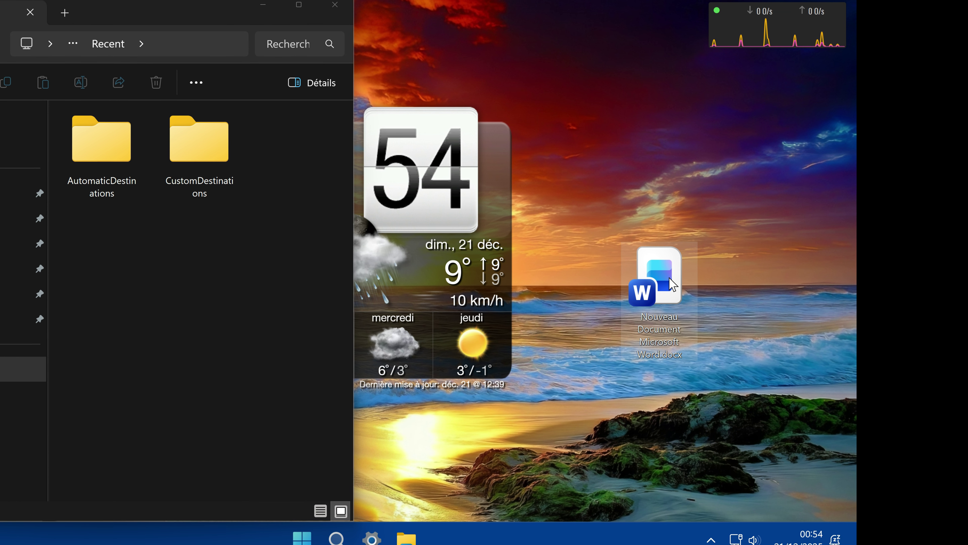
# Step: Try to move the new Word document from the desktop into the Recent folder, retry once and cancel the transfer
pyautogui.moveTo(672, 282); pyautogui.dragTo(206, 263)
pyautogui.click(407, 383)
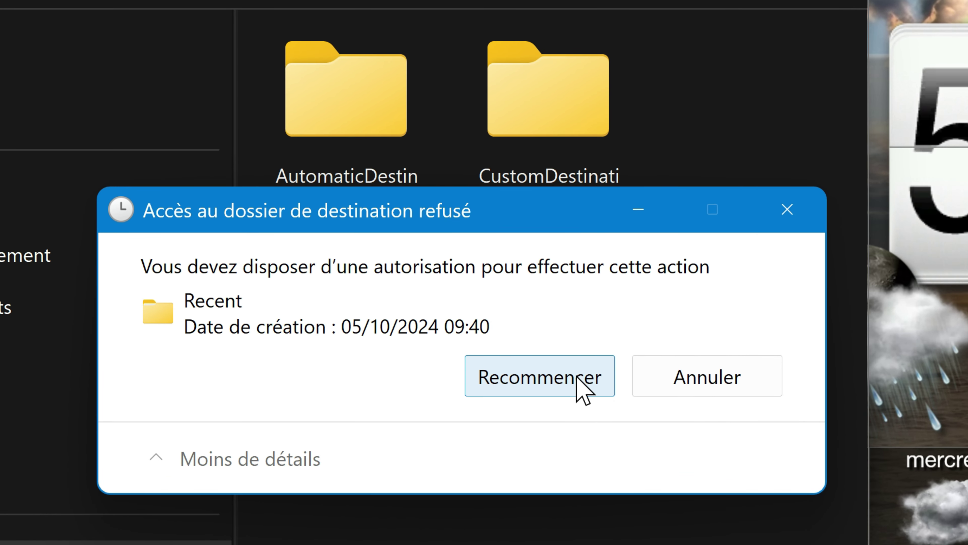
pyautogui.click(582, 385)
pyautogui.click(673, 386)
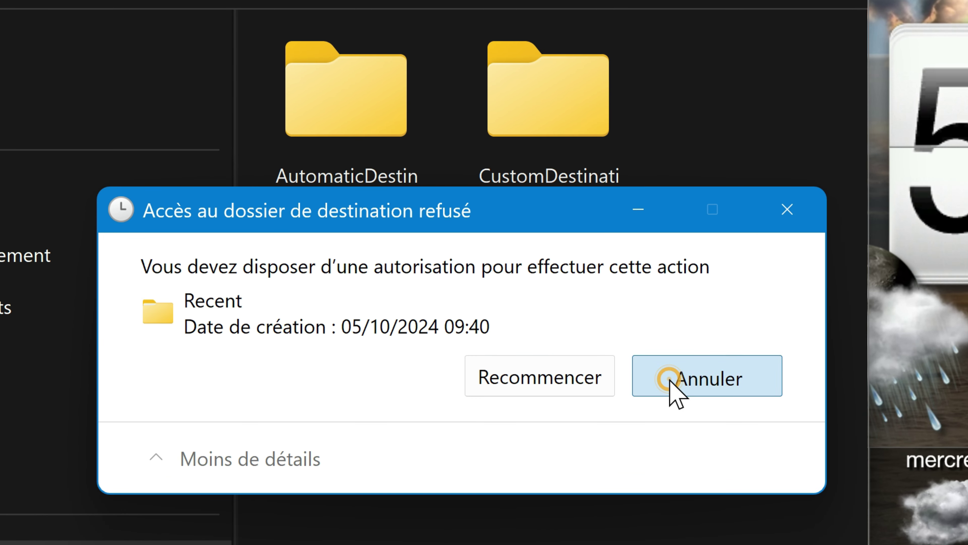
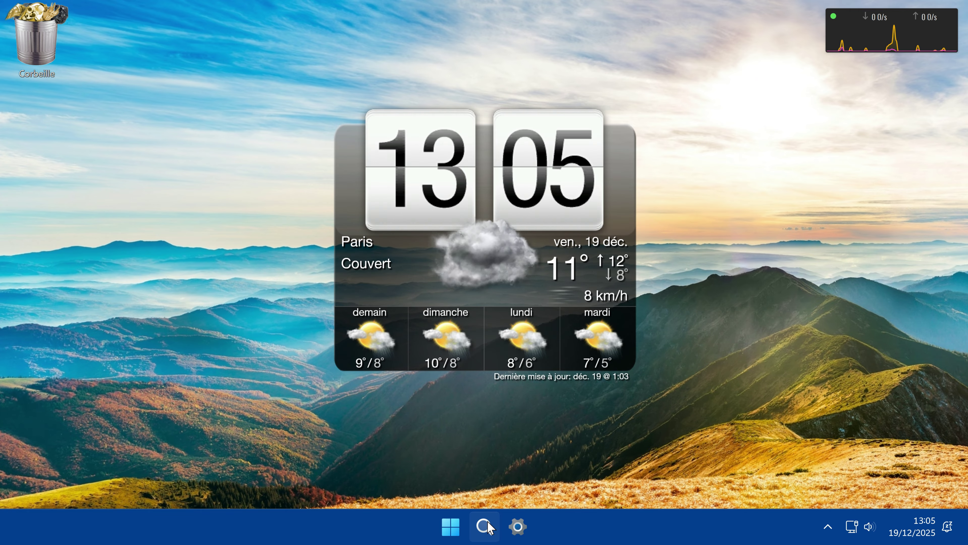
# Step: Open the Registry Editor and go to HKEY_CURRENT_USER\Software\Microsoft\Windows\CurrentVersion\Explorer\Advanced
pyautogui.click(484, 526)
pyautogui.write('regedit')
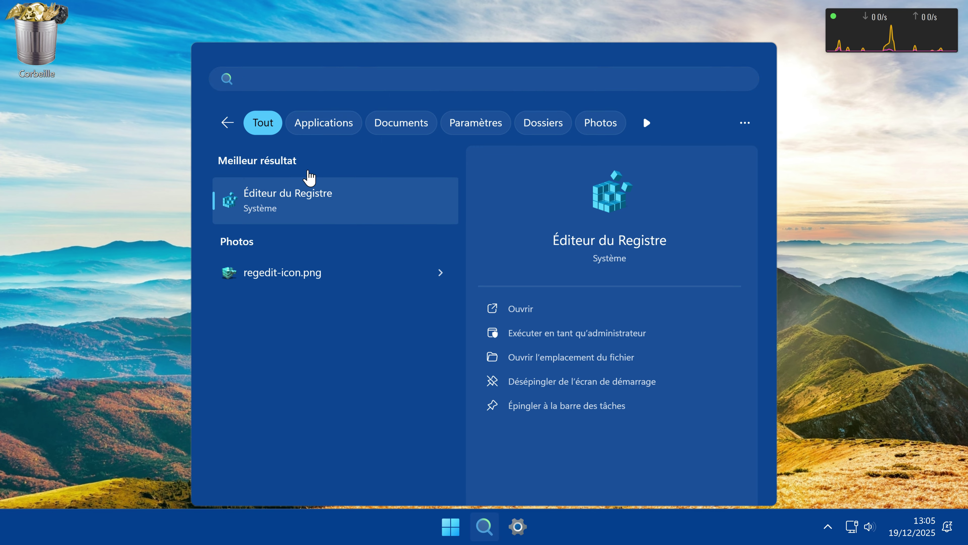
pyautogui.click(314, 182)
pyautogui.hotkey('ctrl', 'l')
pyautogui.write('Ordinateur\\HKEY_CURRENT_USER\\Software\\Microsoft\\Windows\\CurrentVersion\\Explorer\\Advanced')
pyautogui.press('Return')
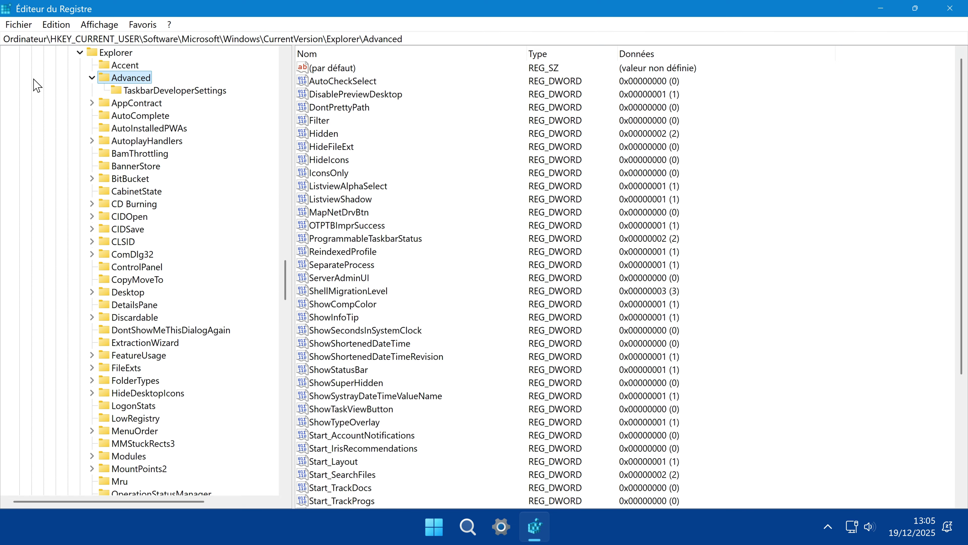
# Step: Export the selected Advanced registry key to the Reg folder as "StartTrackDocs"
pyautogui.scroll(-2, 398, 281)
pyautogui.scroll(-2, 401, 290)
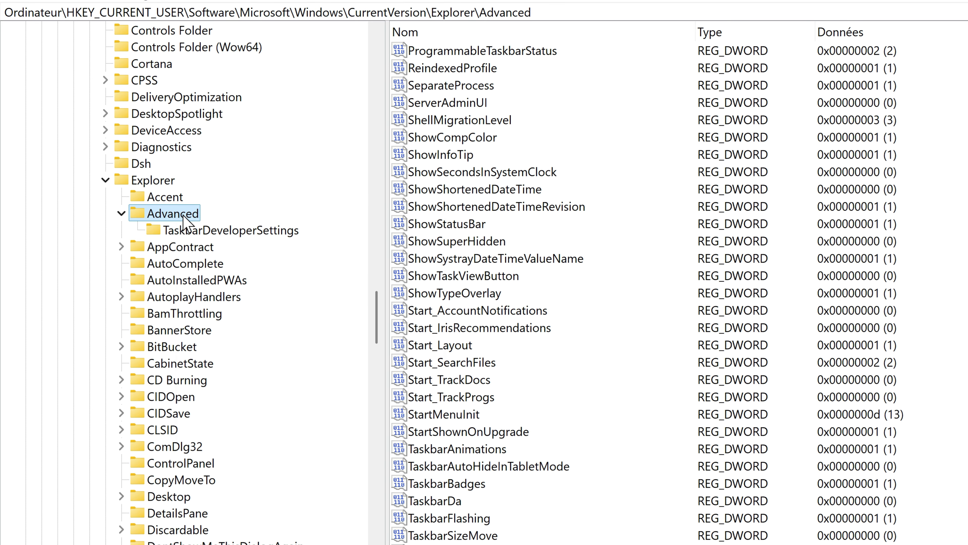
pyautogui.rightClick(184, 216)
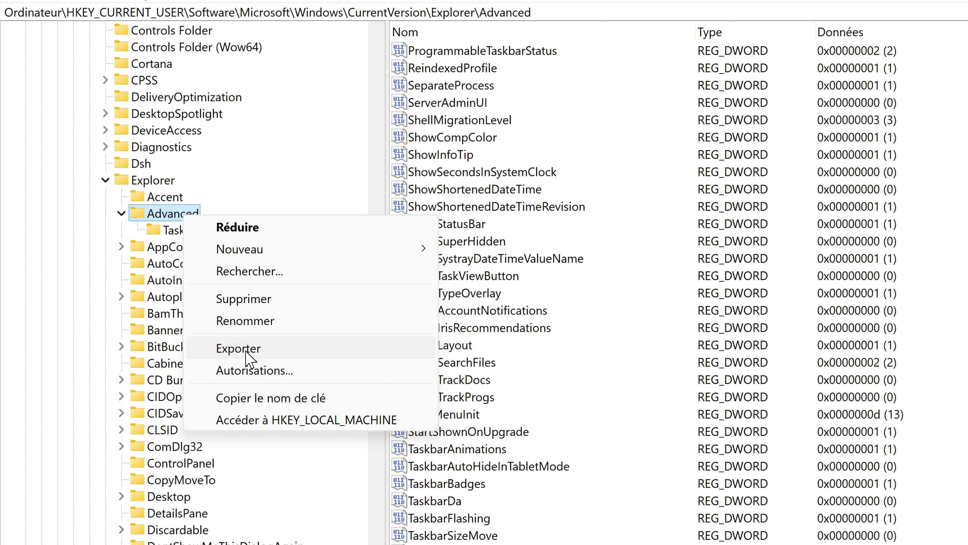
pyautogui.click(239, 348)
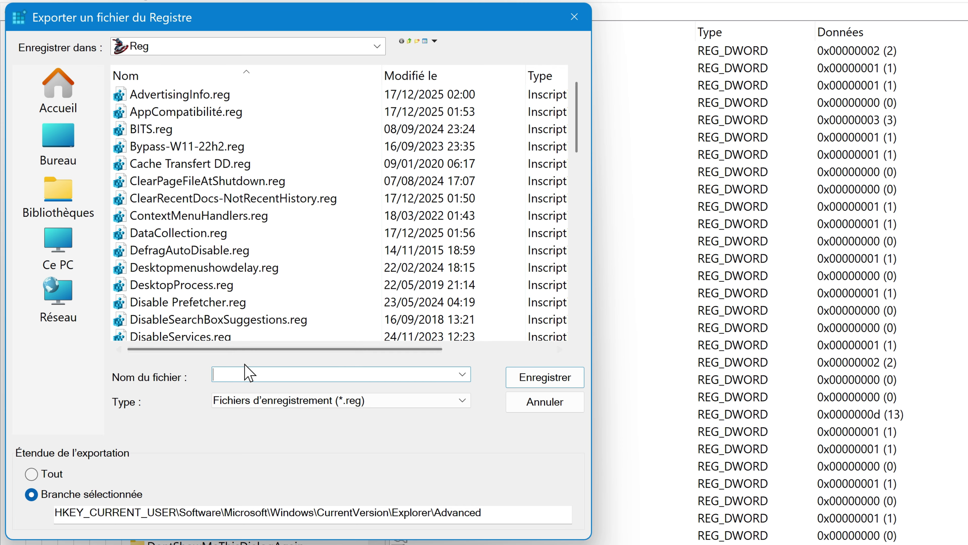
pyautogui.write('StartTrackDocs')
pyautogui.click(541, 389)
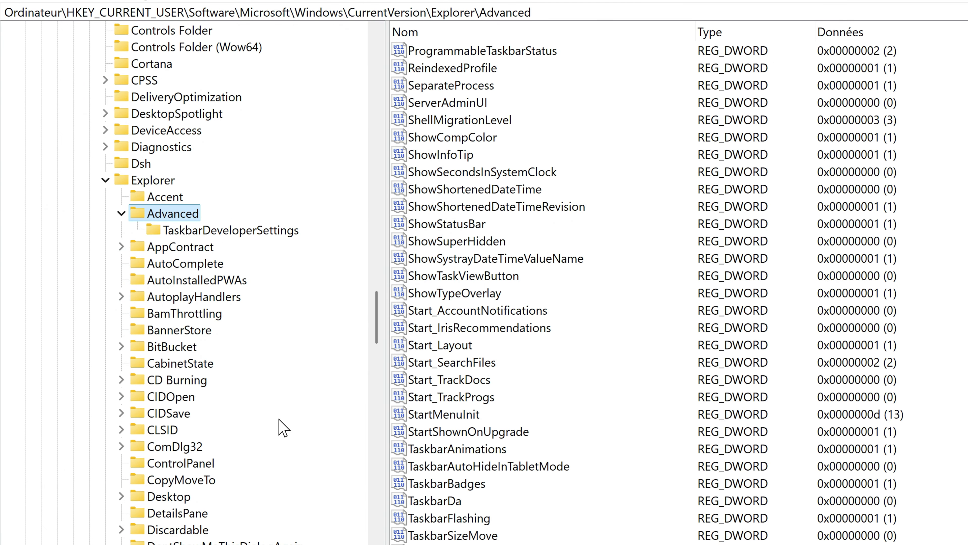
# Step: Collapse the expanded branches of the registry tree and close the Registry Editor
pyautogui.click(105, 180)
pyautogui.scroll(15, 123, 225)
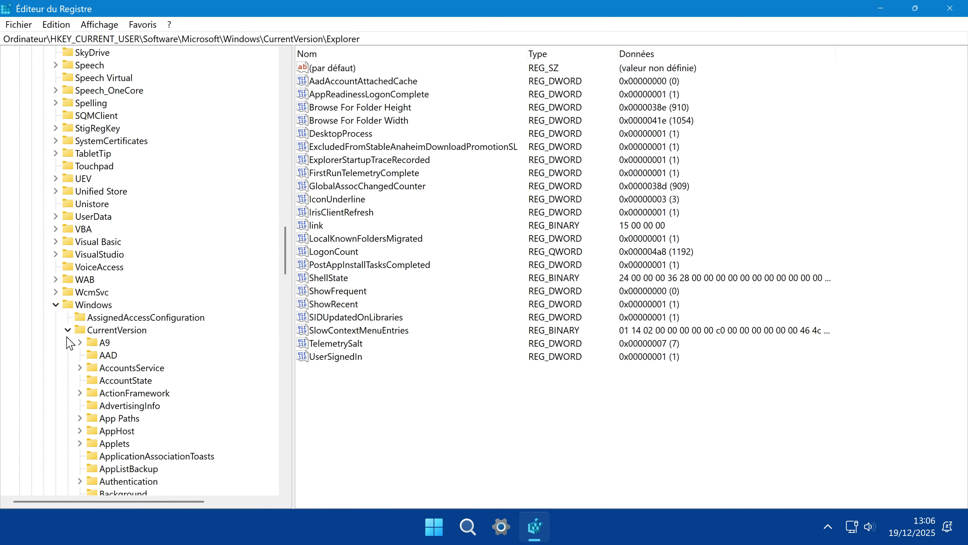
pyautogui.click(67, 331)
pyautogui.click(56, 304)
pyautogui.scroll(20, 87, 190)
pyautogui.press('Left')
pyautogui.press('Left')
pyautogui.press('Left')
pyautogui.press('Left')
pyautogui.press('Left')
pyautogui.press('Left')
pyautogui.press('Left')
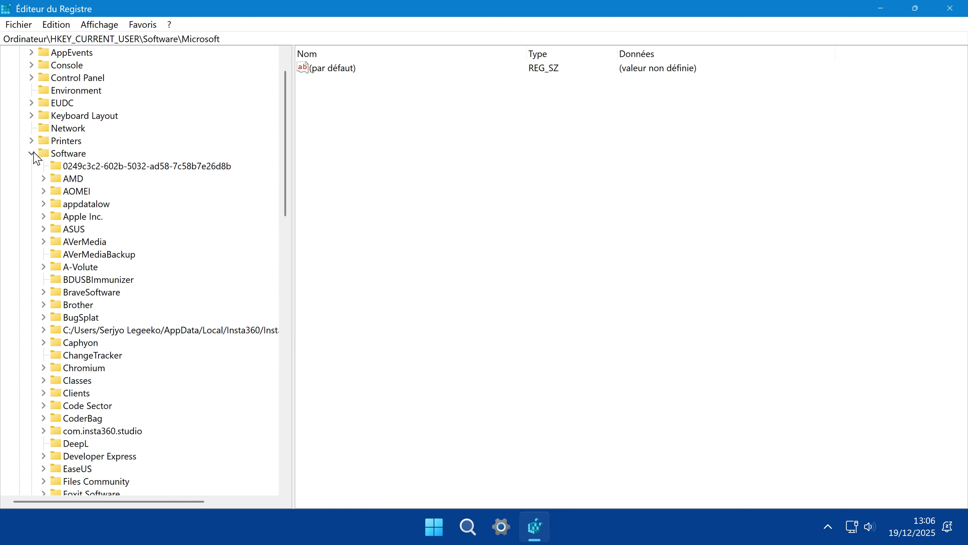
pyautogui.click(949, 8)
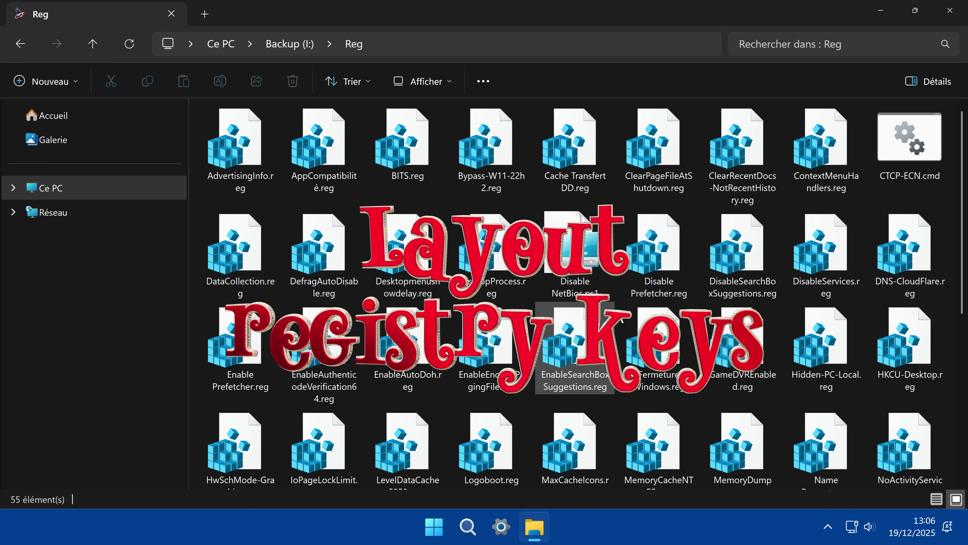
# Step: Open StartTrackDocs.reg from the Reg folder in Notepad for editing
pyautogui.scroll(-5, 620, 317)
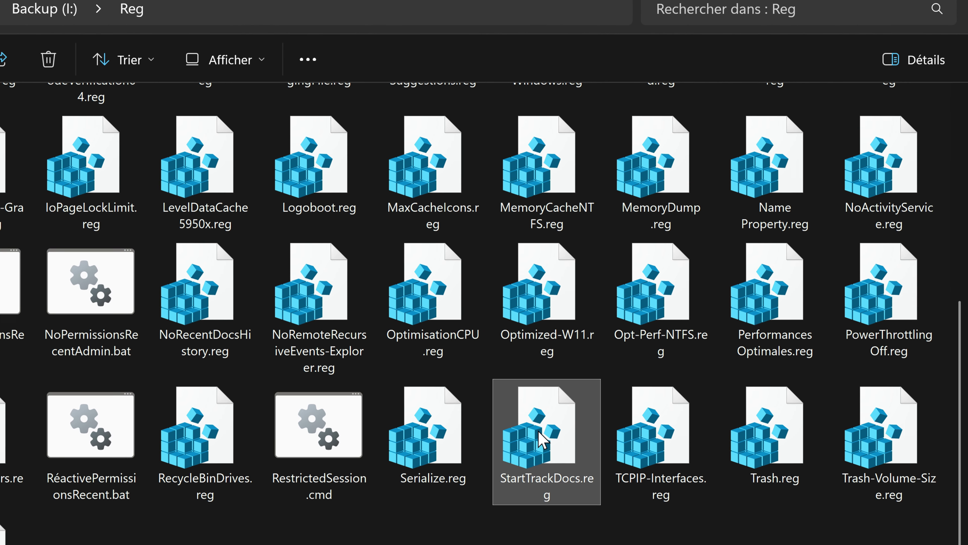
pyautogui.rightClick(654, 337)
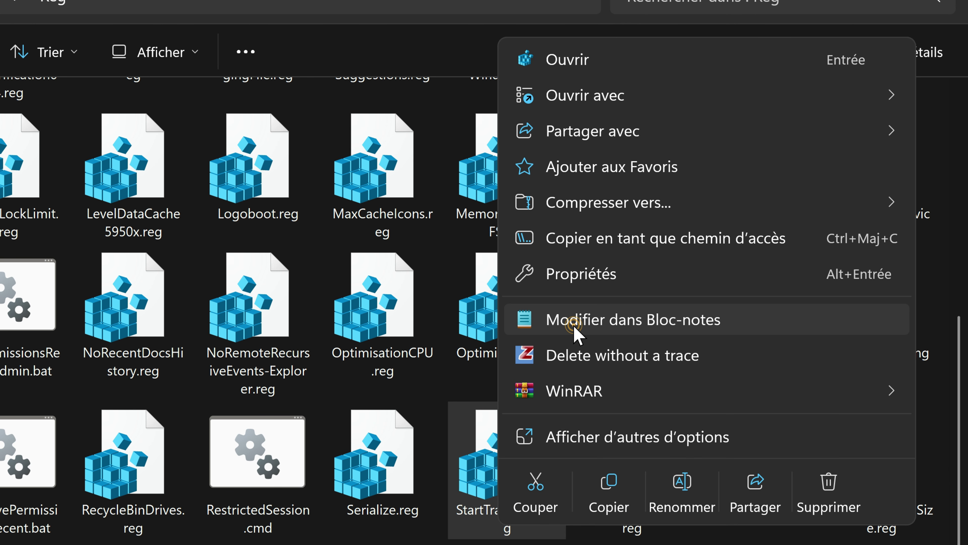
pyautogui.click(520, 322)
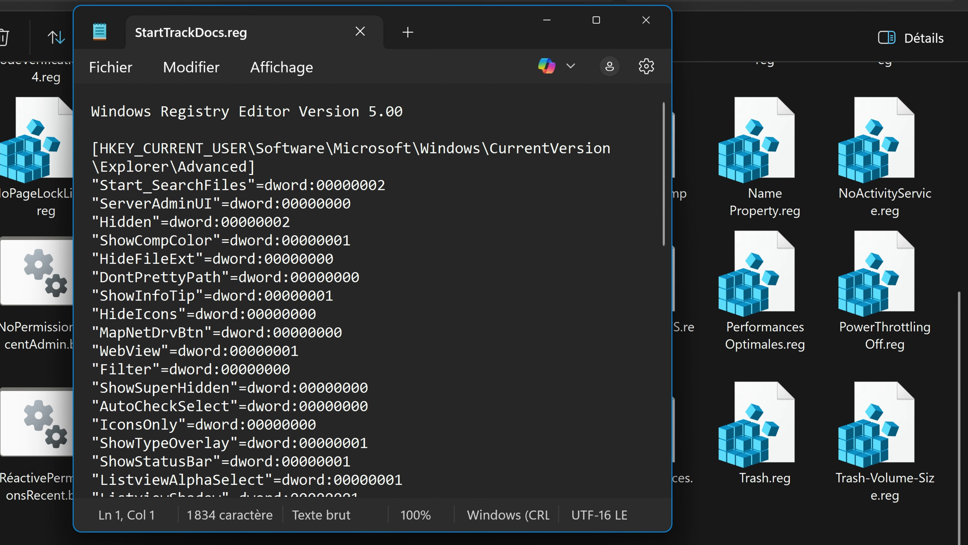
# Step: Delete all values from "Start_SearchFiles" through "Start_Layout", above the "Start_TrackDocs" line
pyautogui.scroll(-5, 378, 290)
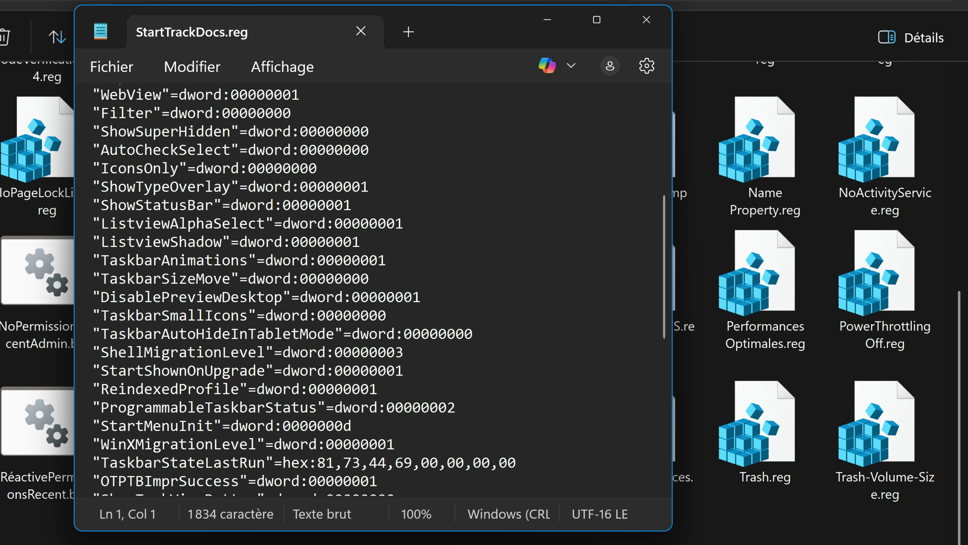
pyautogui.scroll(-1, 380, 290)
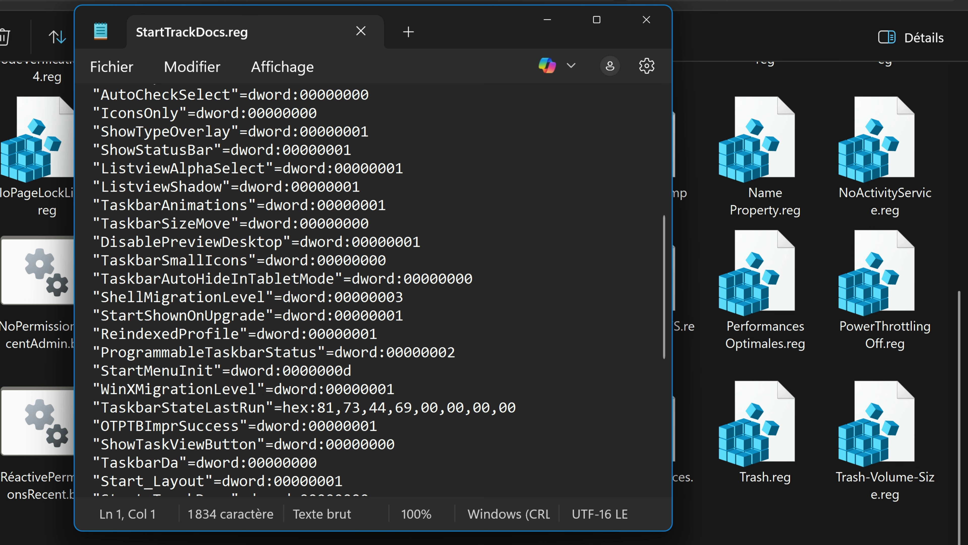
pyautogui.scroll(-3, 380, 290)
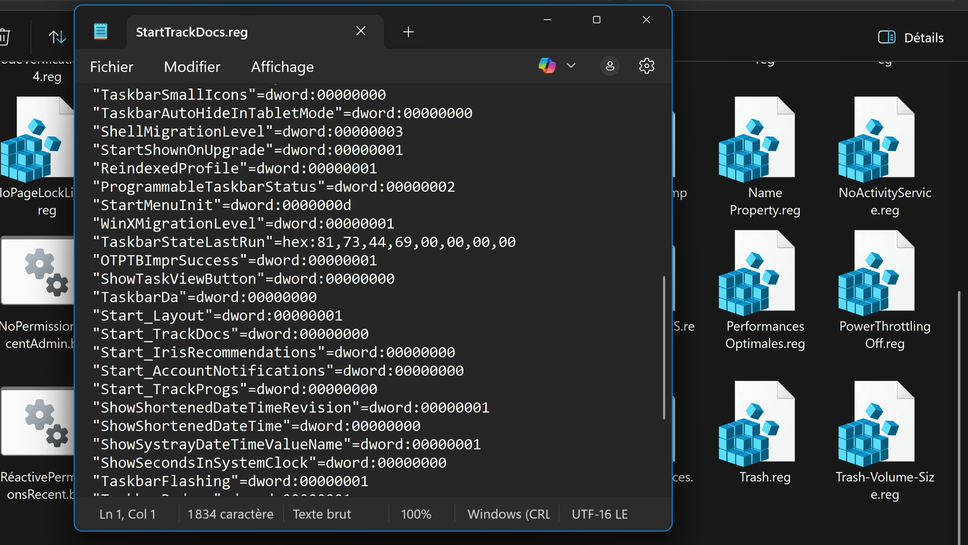
pyautogui.moveTo(357, 315); pyautogui.dragTo(92, 184)
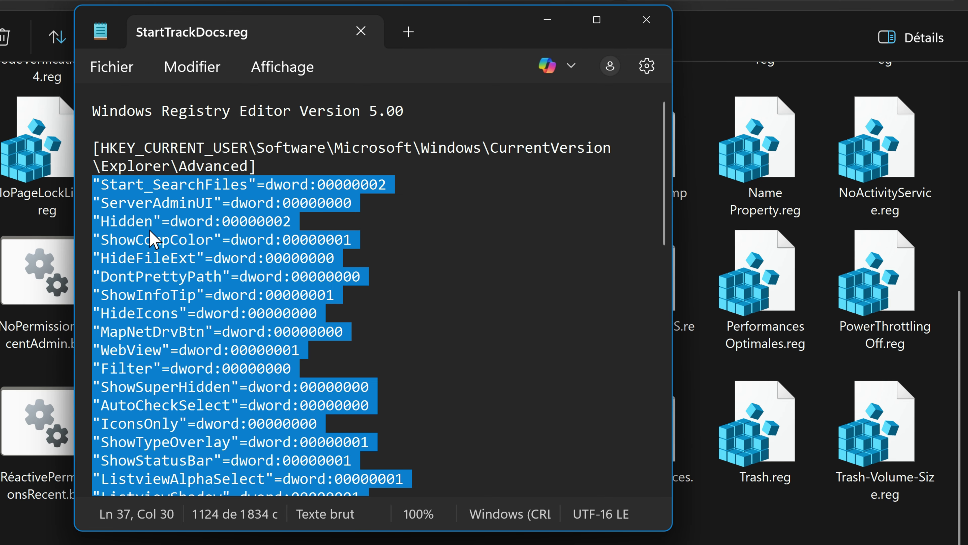
pyautogui.press('Delete')
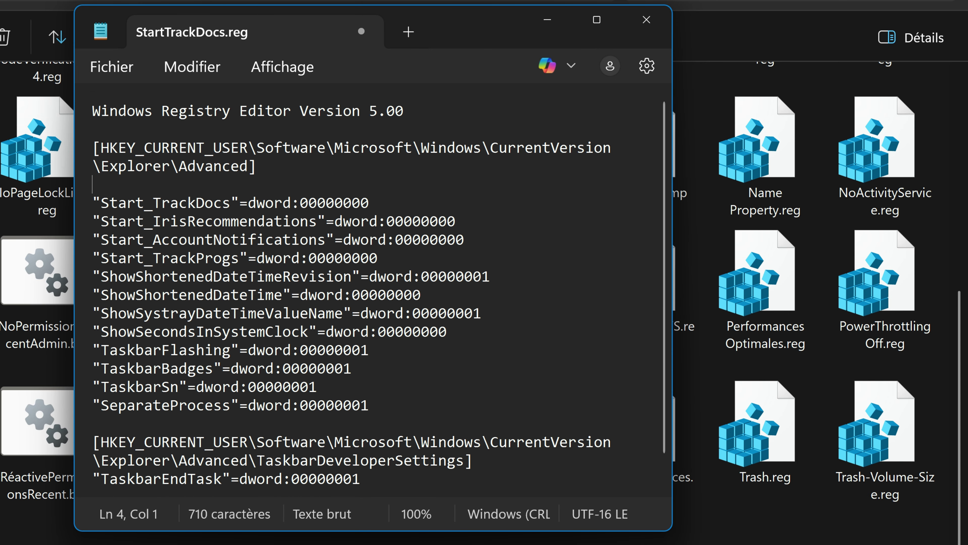
# Step: Delete everything below the "Start_TrackDocs" line, including the TaskbarDeveloperSettings key, and save StartTrackDocs.reg
pyautogui.moveTo(93, 221); pyautogui.dragTo(95, 492)
pyautogui.hotkey('shift', 'Down')
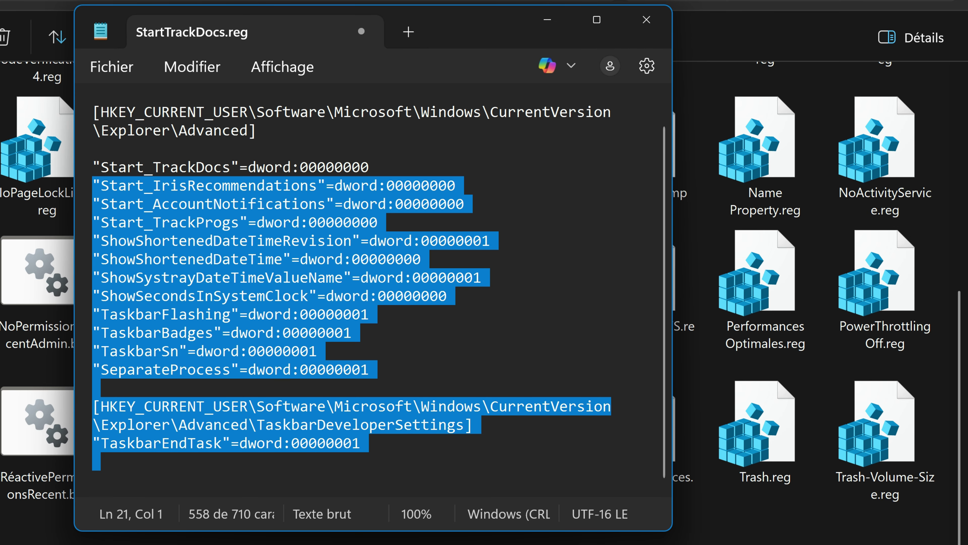
pyautogui.press('Delete')
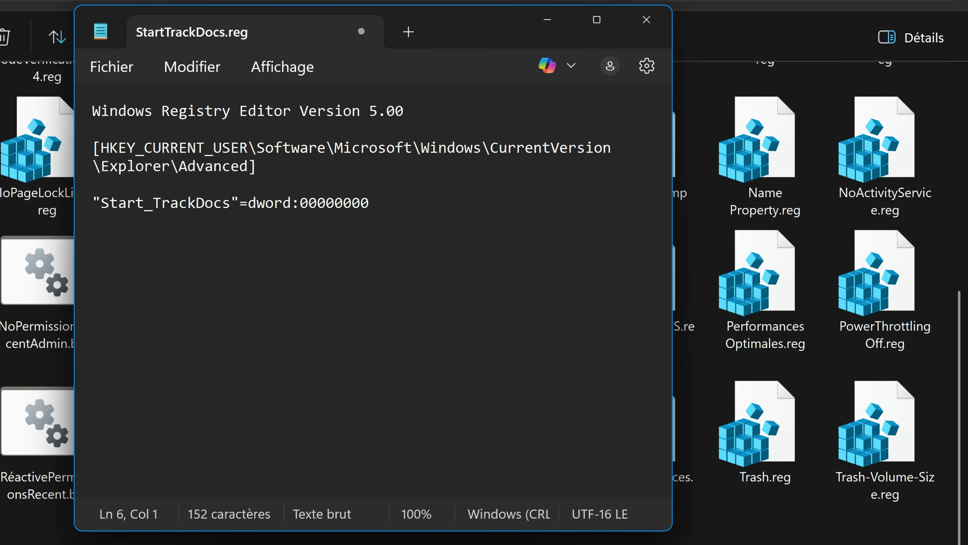
pyautogui.click(121, 76)
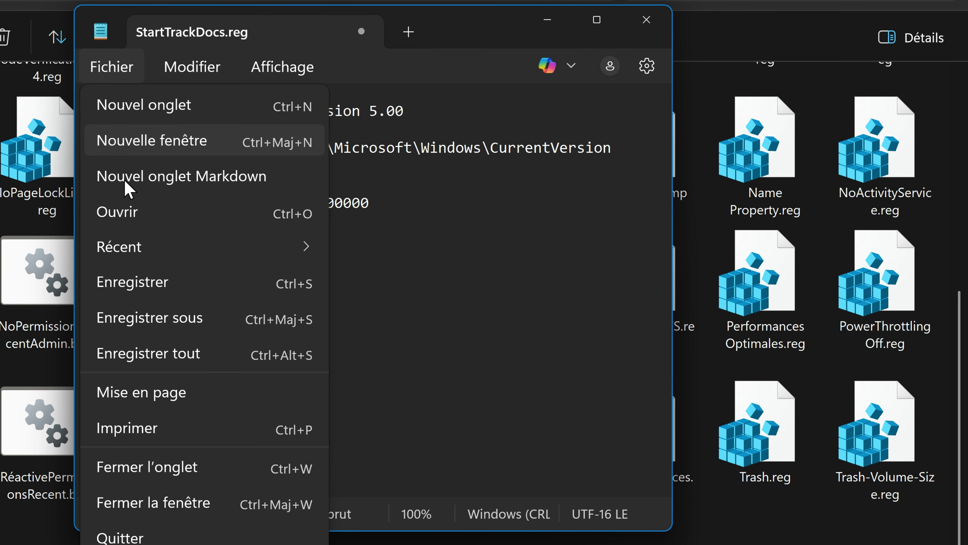
pyautogui.click(148, 281)
# Step: Copy the entire text of StartTrackDocs.reg and close Notepad
pyautogui.moveTo(423, 216); pyautogui.dragTo(81, 111)
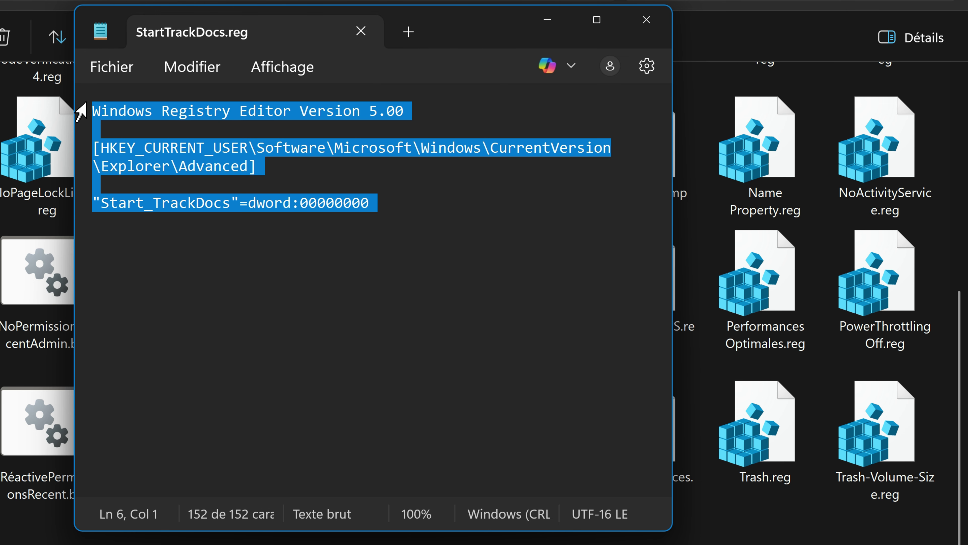
pyautogui.rightClick(163, 168)
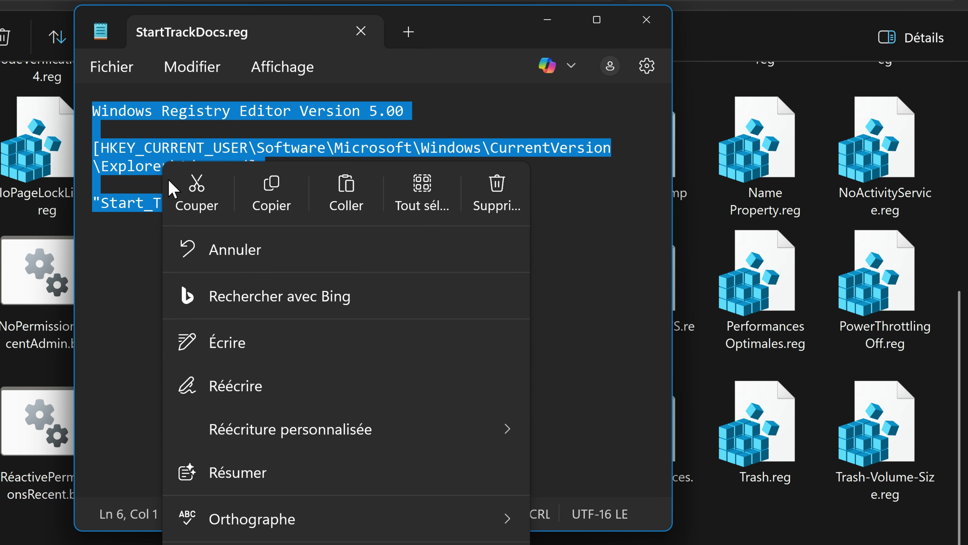
pyautogui.click(283, 207)
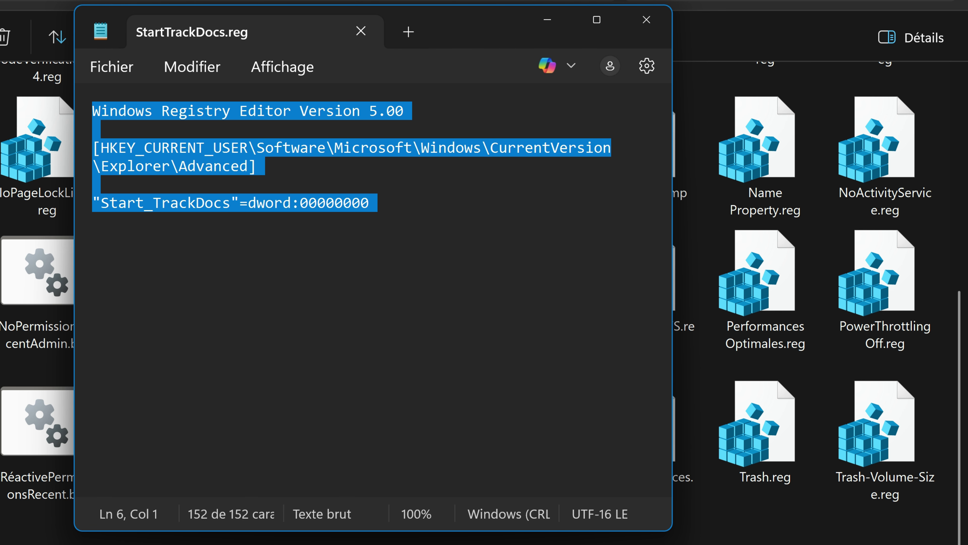
pyautogui.hotkey('alt', 'F4')
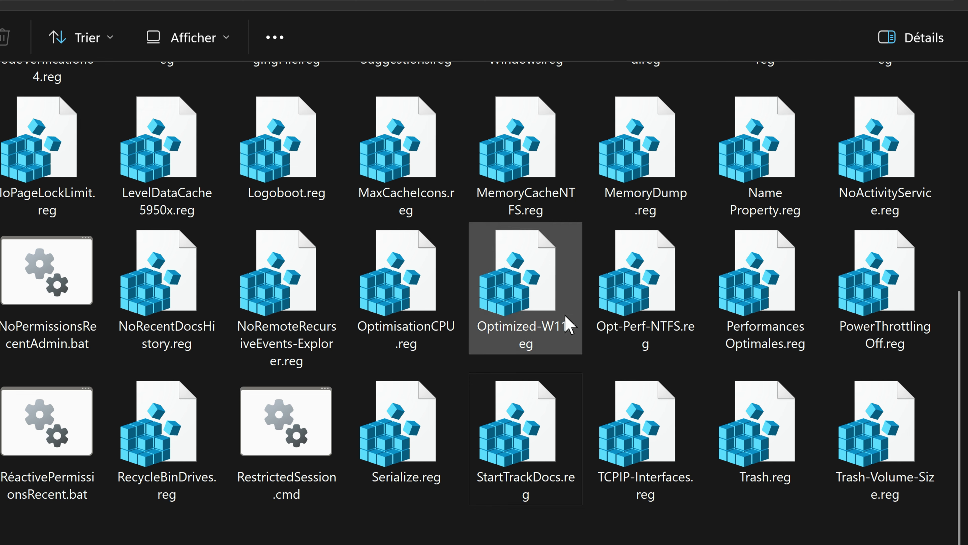
# Step: Open Optimized-W11.reg in Notepad, append the copied Start_TrackDocs text after the "ClearPageFileAtShutdown" line, and close the StartTrackDocs.reg document
pyautogui.rightClick(543, 288)
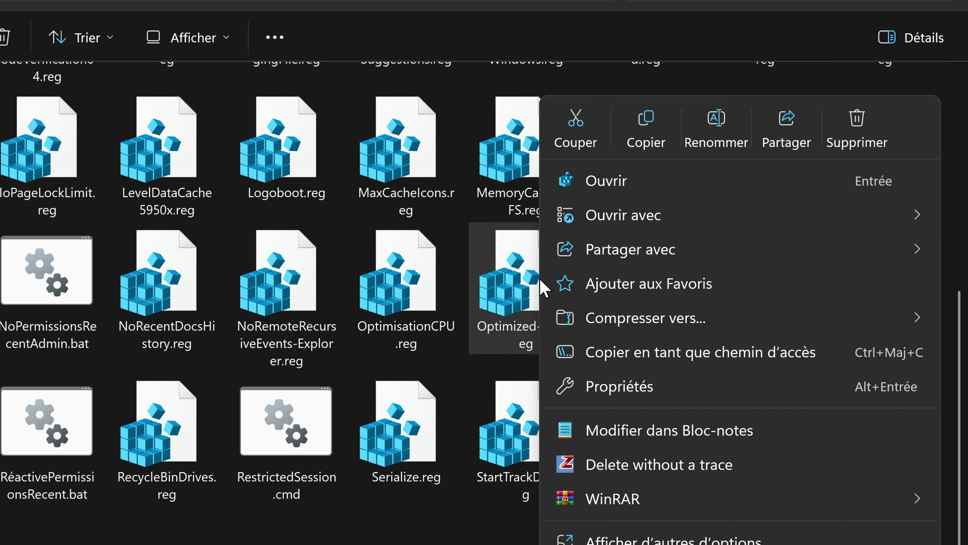
pyautogui.click(590, 431)
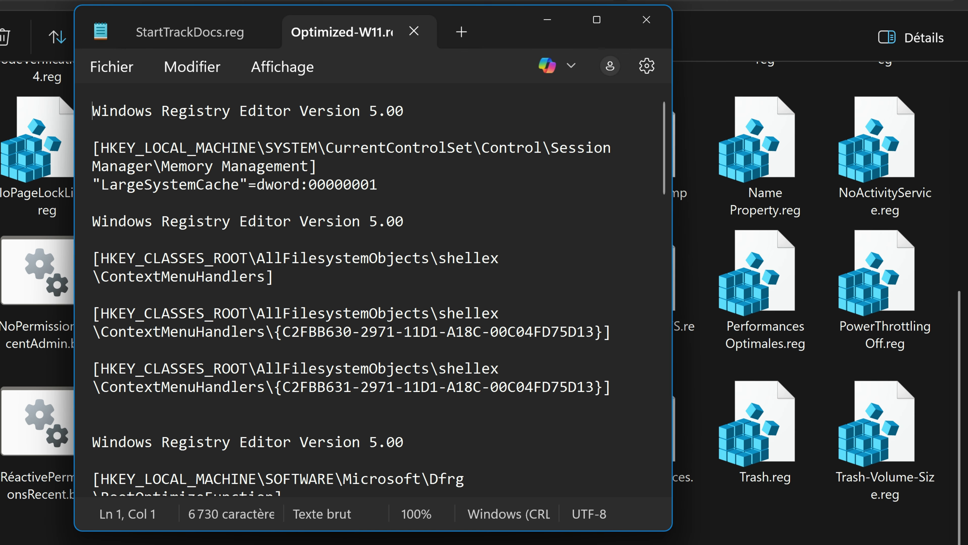
pyautogui.scroll(-15, 658, 169)
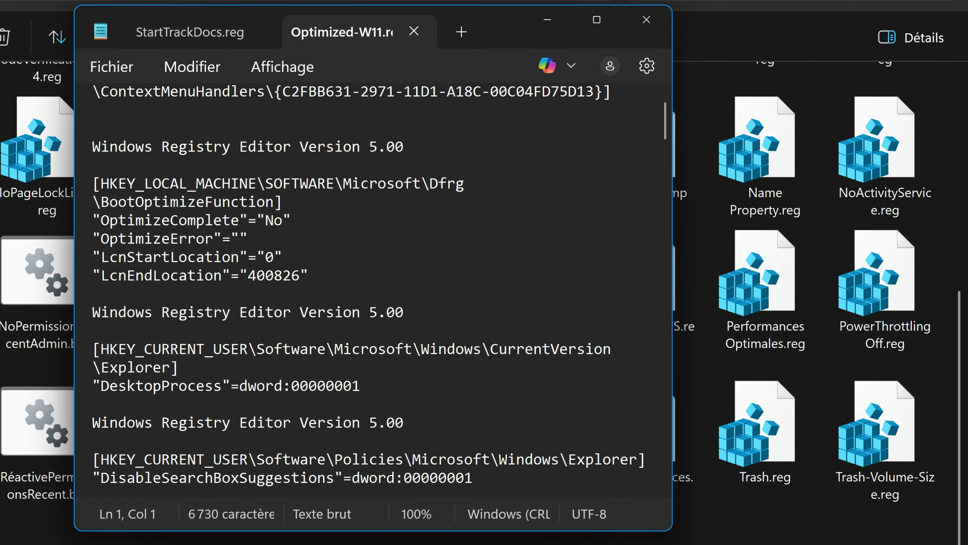
pyautogui.moveTo(664, 193); pyautogui.dragTo(703, 492)
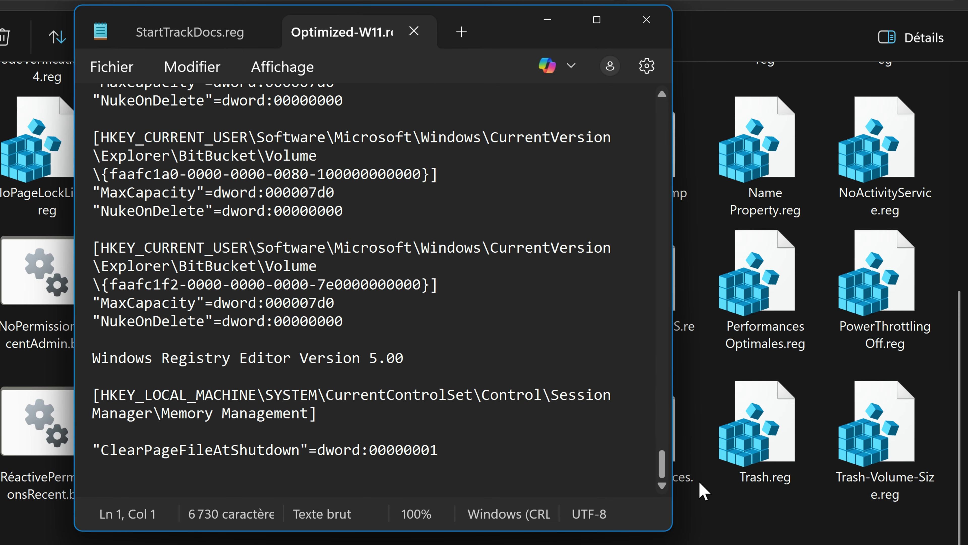
pyautogui.click(439, 450)
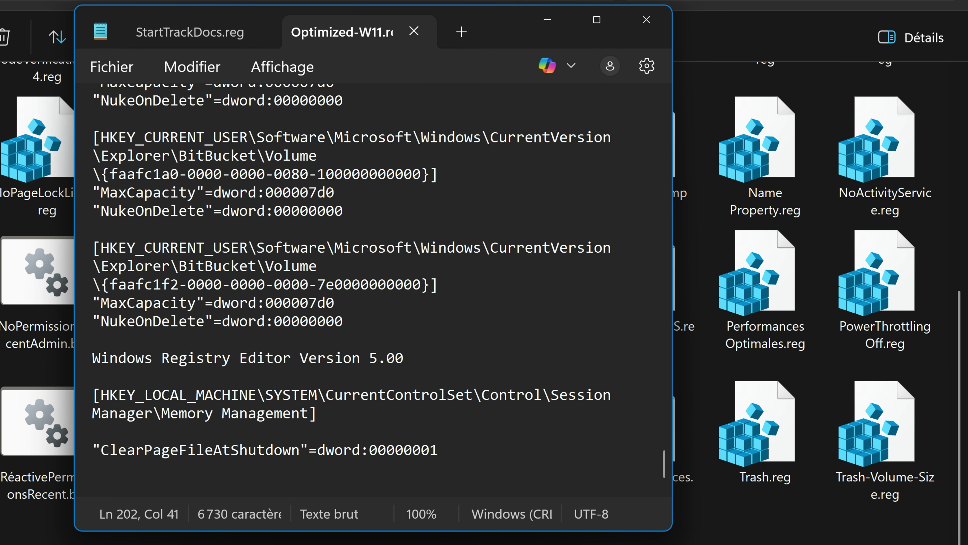
pyautogui.press('Return')
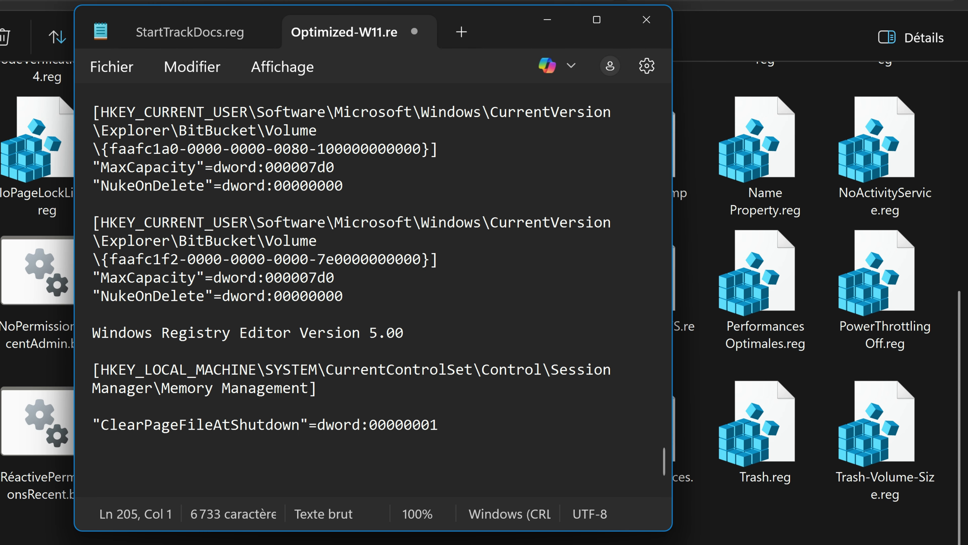
pyautogui.hotkey('ctrl', 'v')
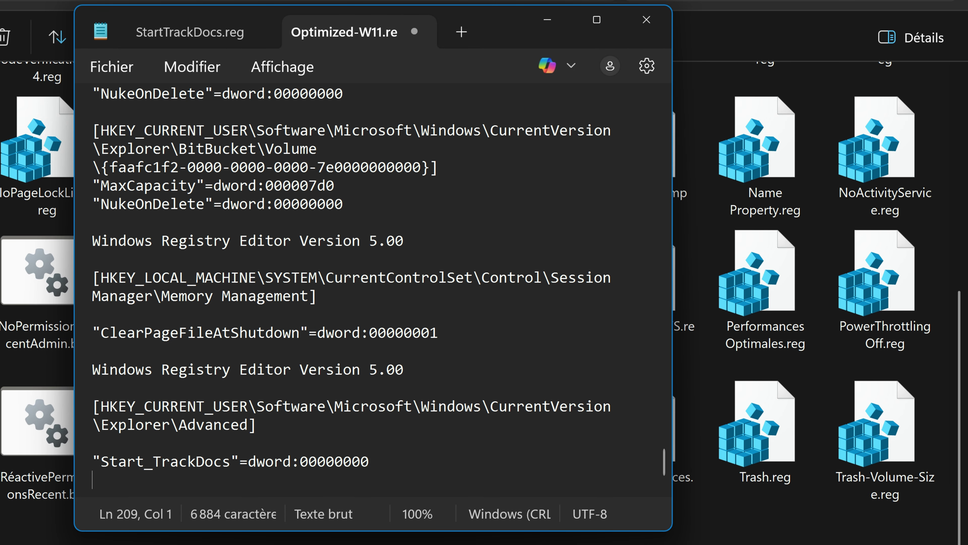
pyautogui.scroll(-1, 350, 287)
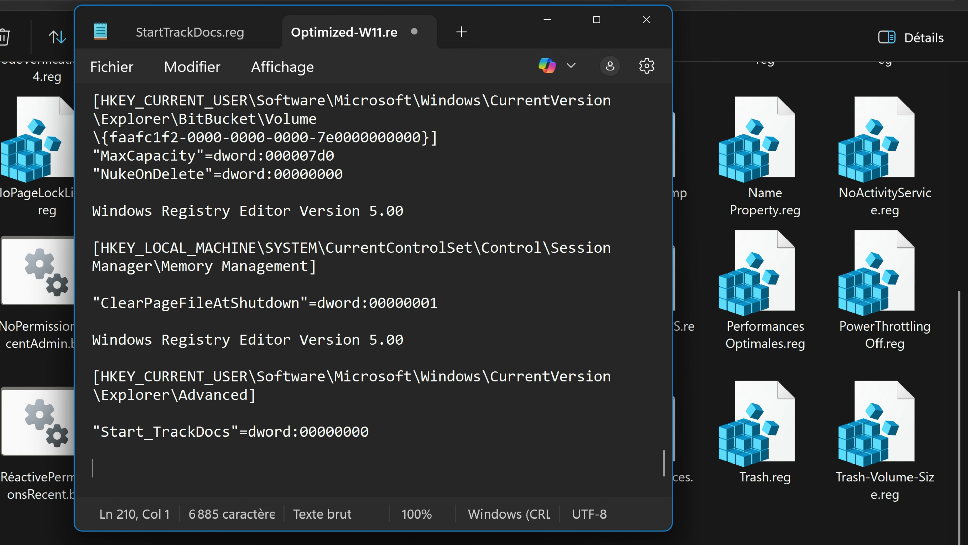
pyautogui.click(260, 31)
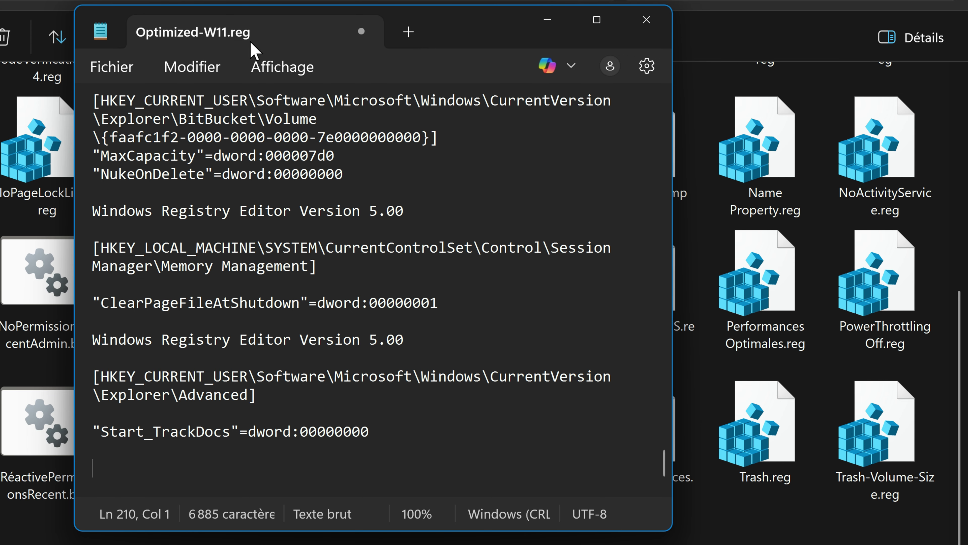
# Step: Copy the entire text of AdvertisingInfo.reg from the Reg folder and append it to the end of Optimized-W11.reg
pyautogui.press('super+Down')
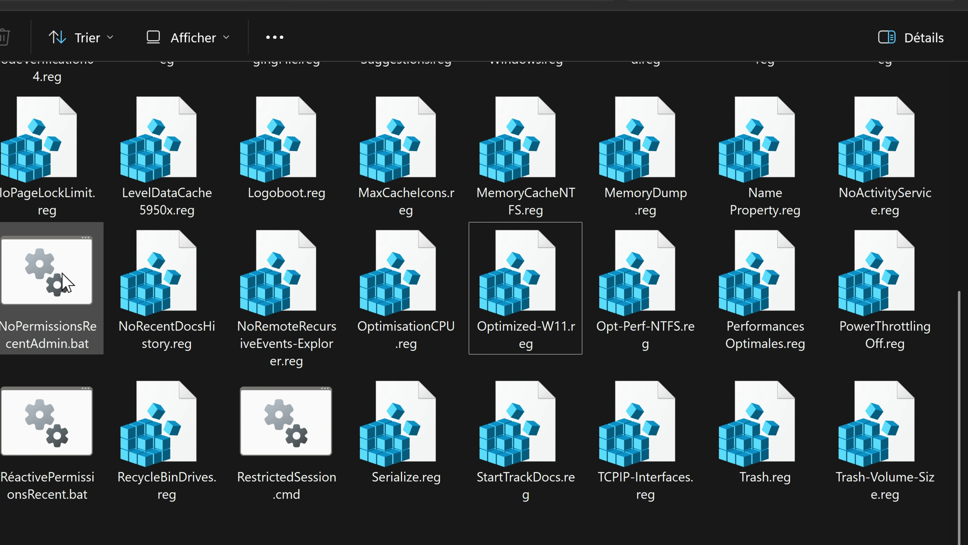
pyautogui.scroll(5, 65, 267)
pyautogui.rightClick(76, 134)
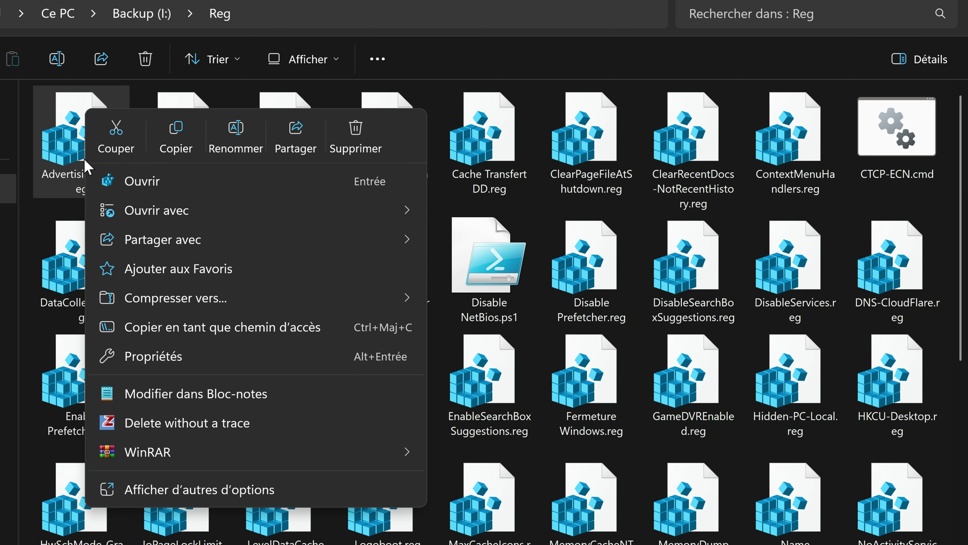
pyautogui.click(205, 391)
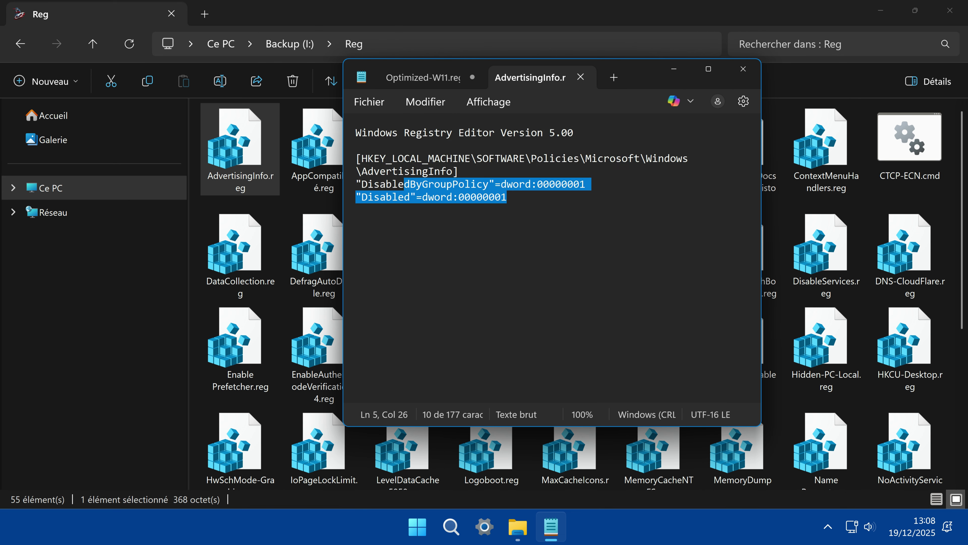
pyautogui.hotkey('ctrl', 'a')
pyautogui.hotkey('ctrl', 'c')
pyautogui.click(438, 79)
pyautogui.hotkey('ctrl', 'v')
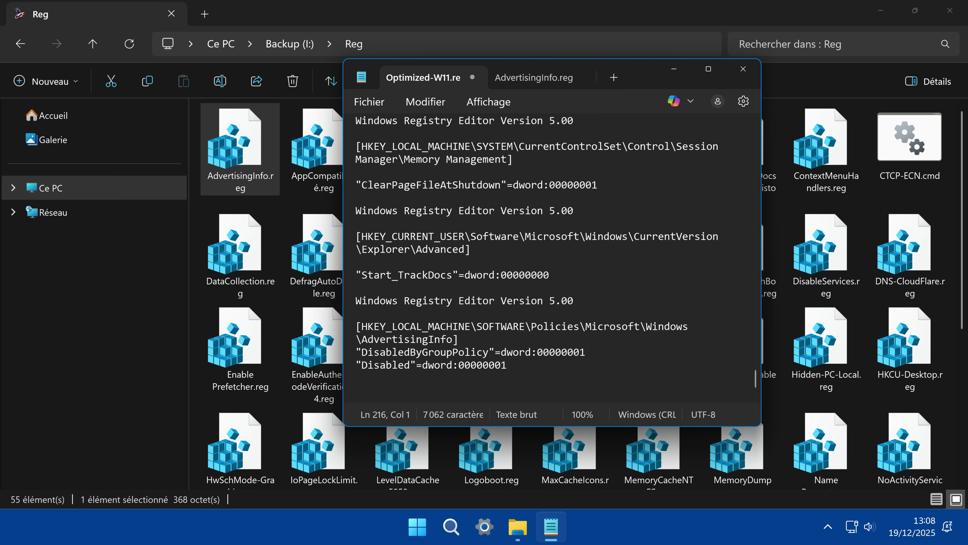
# Step: Append the full contents of ClearRecentDocs-NotRecentHistory.reg to the end of Optimized-W11.reg
pyautogui.press('super+Down')
pyautogui.rightClick(735, 168)
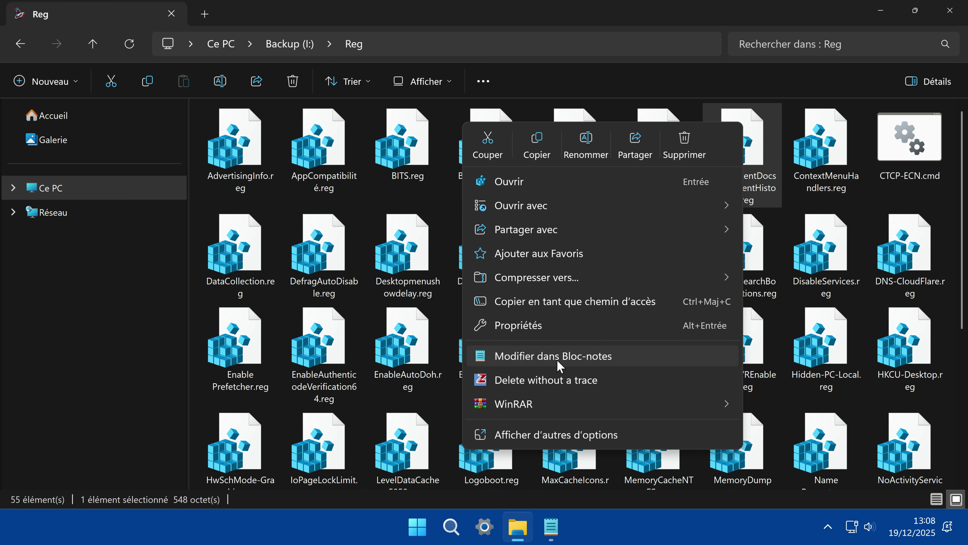
pyautogui.click(558, 358)
pyautogui.hotkey('ctrl', 'a')
pyautogui.hotkey('ctrl', 'c')
pyautogui.click(421, 78)
pyautogui.hotkey('ctrl', 'v')
# Step: Append the full contents of DataCollection.reg, with its telemetry policies, to the end of Optimized-W11.reg
pyautogui.press('super+Down')
pyautogui.rightClick(240, 248)
pyautogui.click(494, 185)
pyautogui.hotkey('ctrl', 'a')
pyautogui.hotkey('ctrl', 'c')
pyautogui.click(421, 78)
pyautogui.hotkey('ctrl', 'v')
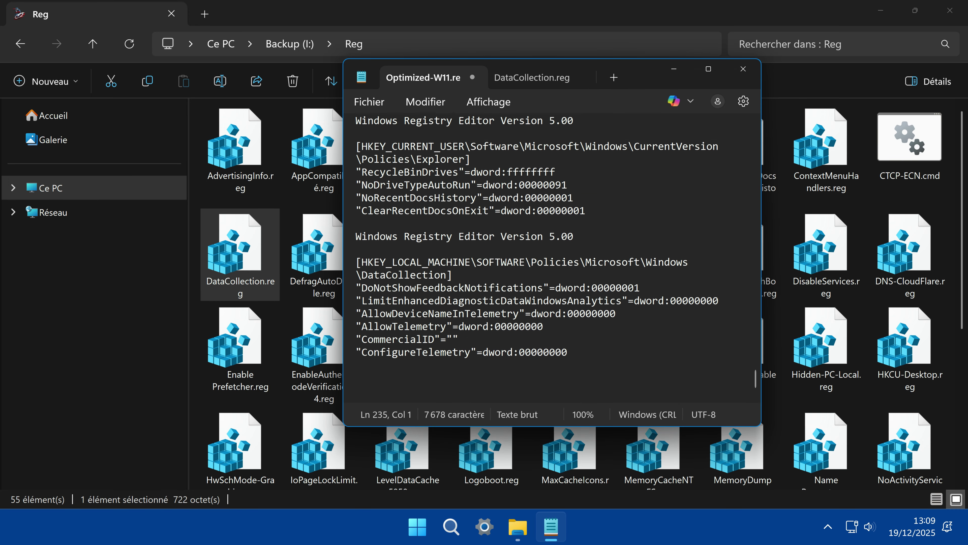
# Step: Append the full text of NoActivityService.reg to the end of Optimized-W11.reg and close the source document
pyautogui.press('super+Down')
pyautogui.scroll(-3, 413, 318)
pyautogui.rightClick(919, 327)
pyautogui.click(743, 311)
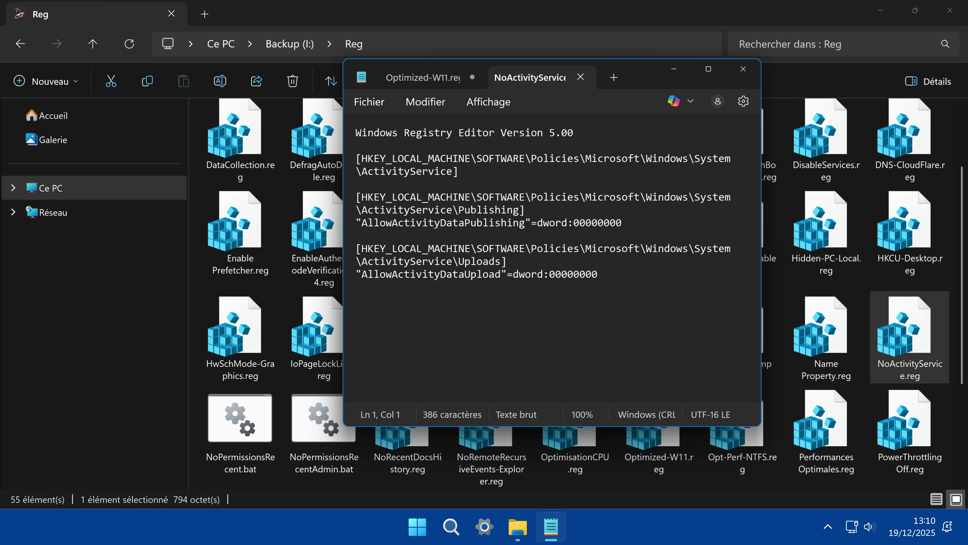
pyautogui.moveTo(356, 132); pyautogui.dragTo(598, 274)
pyautogui.rightClick(446, 233)
pyautogui.click(503, 276)
pyautogui.click(444, 83)
pyautogui.hotkey('ctrl', 'v')
pyautogui.hotkey('ctrl', 'w')
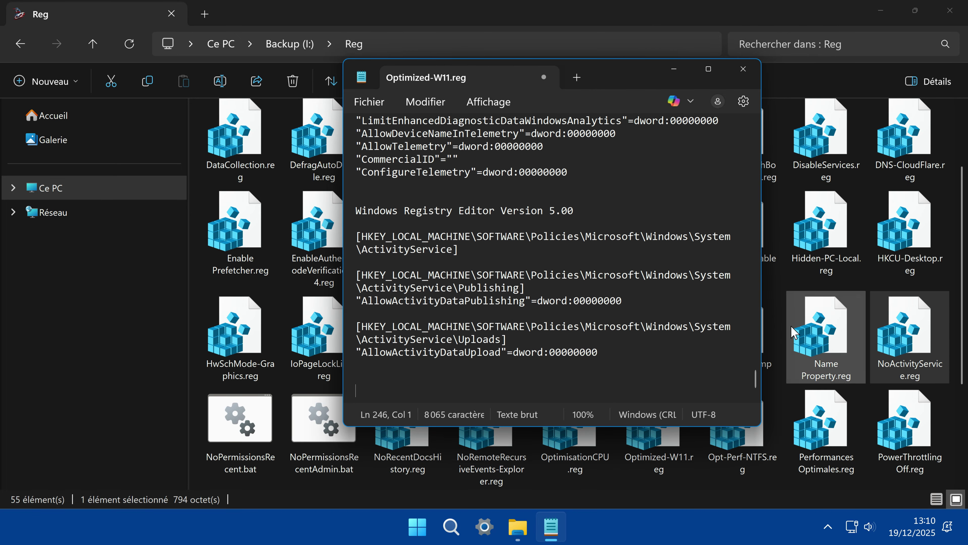
# Step: Append the contents of NoRecentDocsHistory.reg, including its "NoRecentDocsHistory" value, to the end of Optimized-W11.reg
pyautogui.press('super+Down')
pyautogui.scroll(-3, 532, 456)
pyautogui.click(398, 255)
pyautogui.rightClick(396, 251)
pyautogui.click(442, 305)
pyautogui.moveTo(356, 132); pyautogui.dragTo(495, 184)
pyautogui.hotkey('ctrl', 'c')
pyautogui.click(425, 77)
pyautogui.hotkey('ctrl', 'v')
pyautogui.press('Return')
# Step: Append the contents of NoRemoteRecursiveEvents-Explorer.reg to the end of Optimized-W11.reg, leaving a blank line after it
pyautogui.click(583, 452)
pyautogui.rightClick(457, 263)
pyautogui.click(541, 354)
pyautogui.moveTo(356, 131); pyautogui.dragTo(383, 183)
pyautogui.hotkey('ctrl', 'w')
pyautogui.click(509, 77)
pyautogui.hotkey('ctrl', 'v')
pyautogui.press('Return')
pyautogui.click(814, 468)
pyautogui.rightClick(558, 260)
pyautogui.click(640, 351)
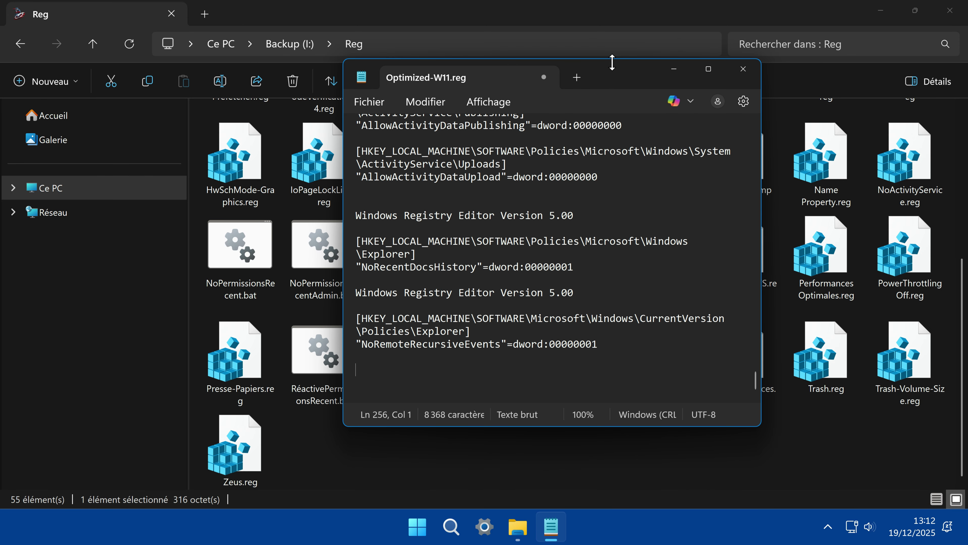
# Step: Save the changes to Optimized-W11.reg and close Notepad
pyautogui.click(373, 109)
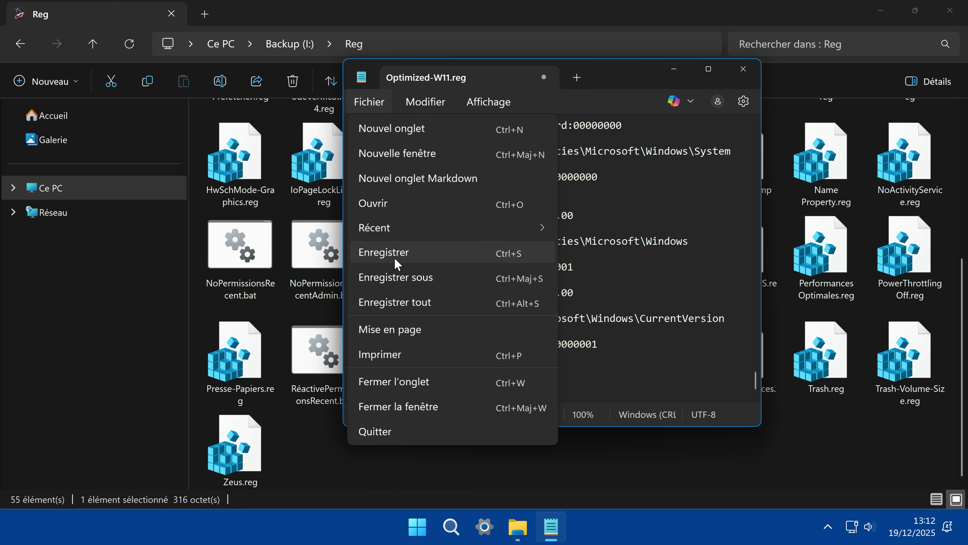
pyautogui.click(419, 251)
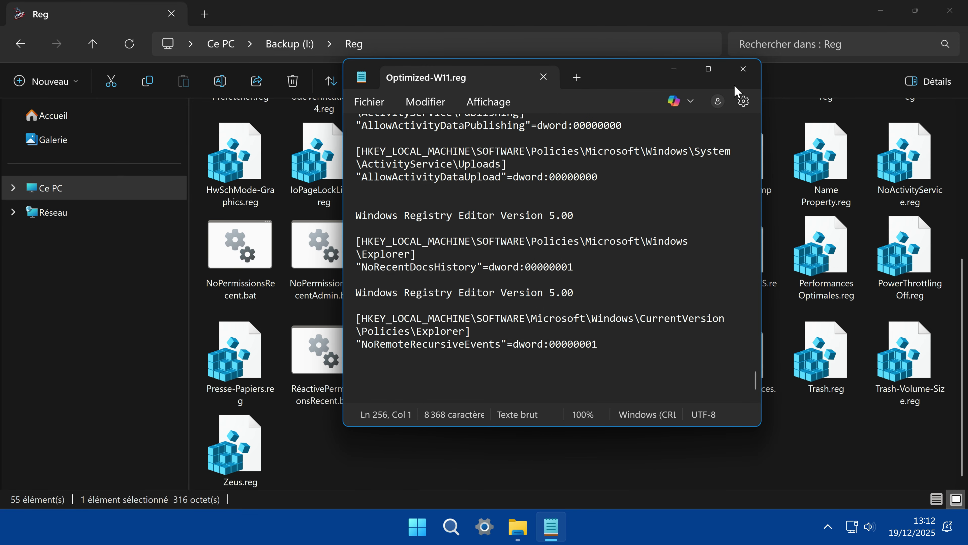
pyautogui.click(743, 69)
# Step: Import Optimized-W11.reg from the Reg folder into the registry and accept the Registry Editor prompts
pyautogui.click(644, 450)
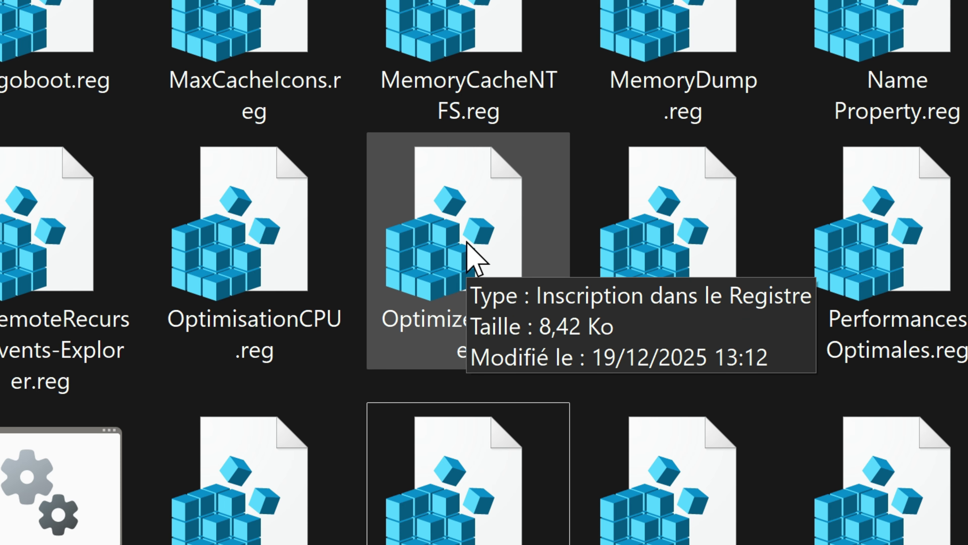
pyautogui.click(632, 251)
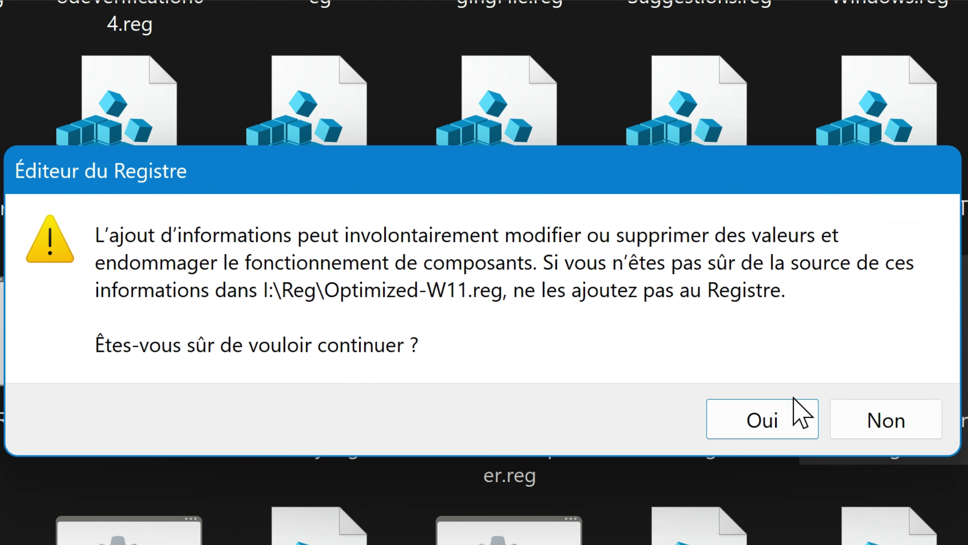
pyautogui.click(767, 419)
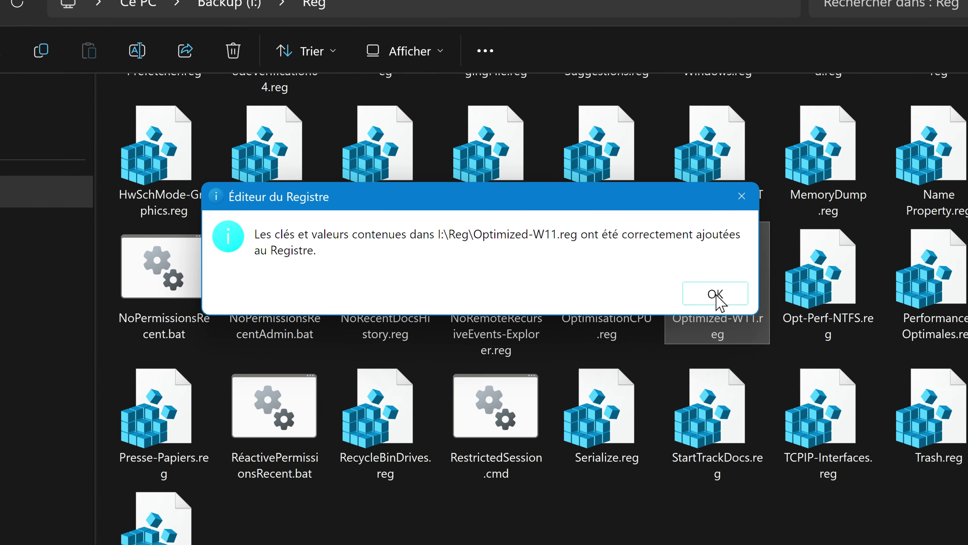
pyautogui.click(887, 380)
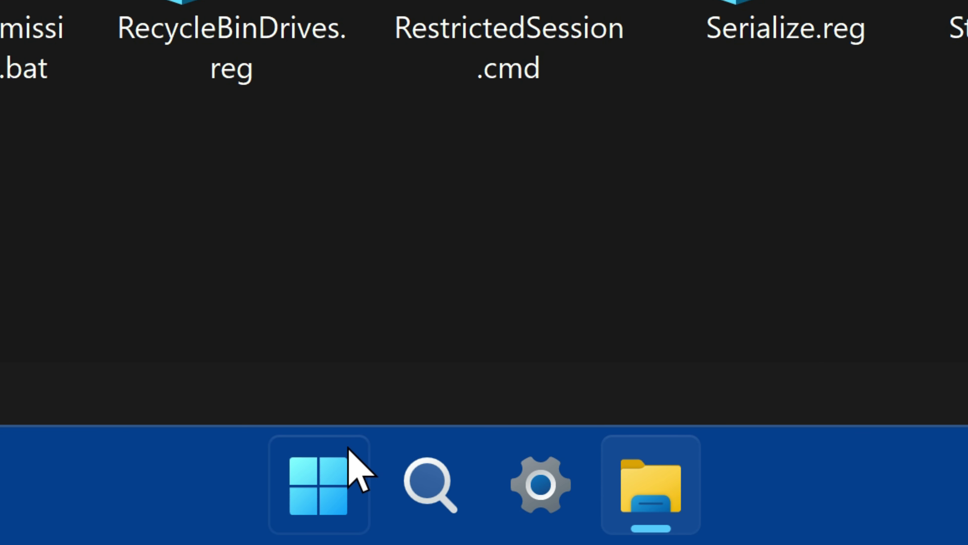
# Step: Restart the PC from the Start menu so the imported registry settings apply
pyautogui.click(394, 508)
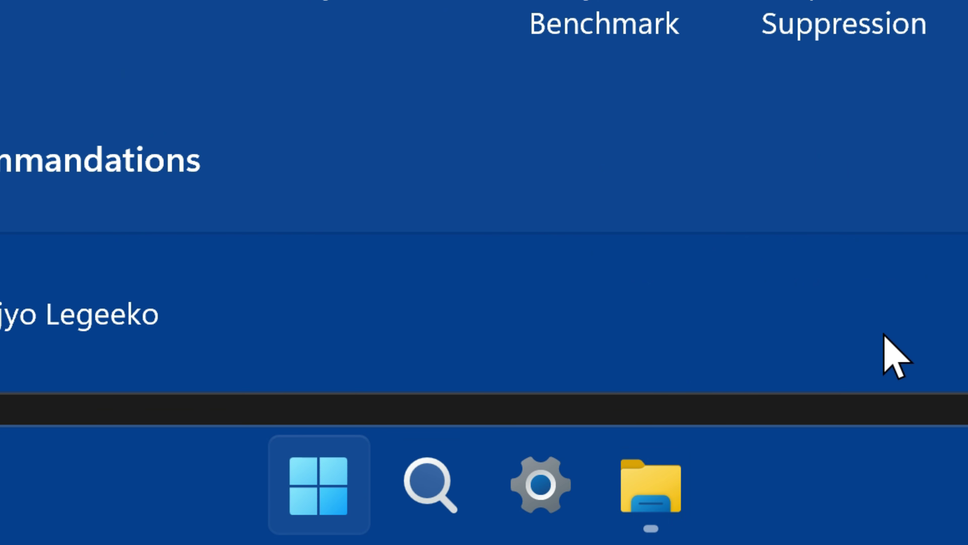
pyautogui.click(951, 319)
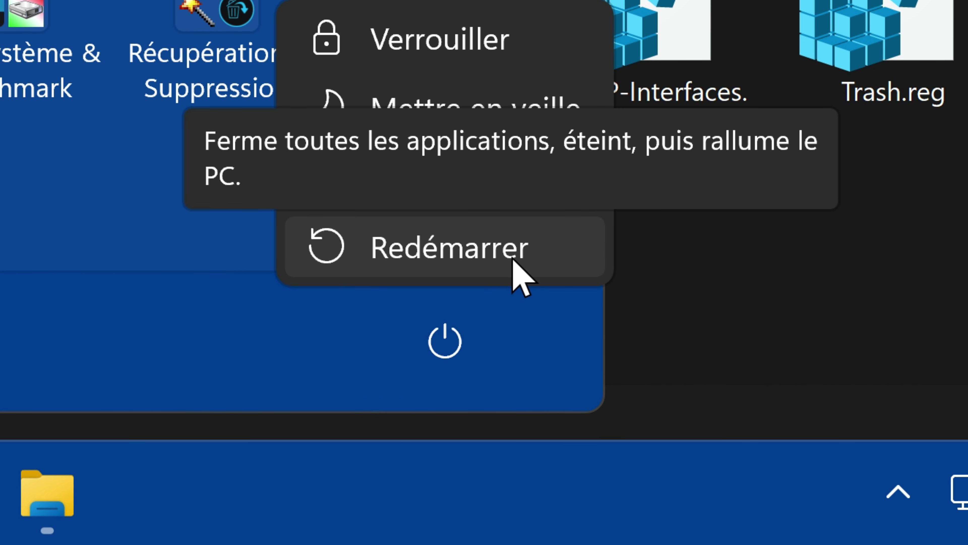
pyautogui.click(513, 261)
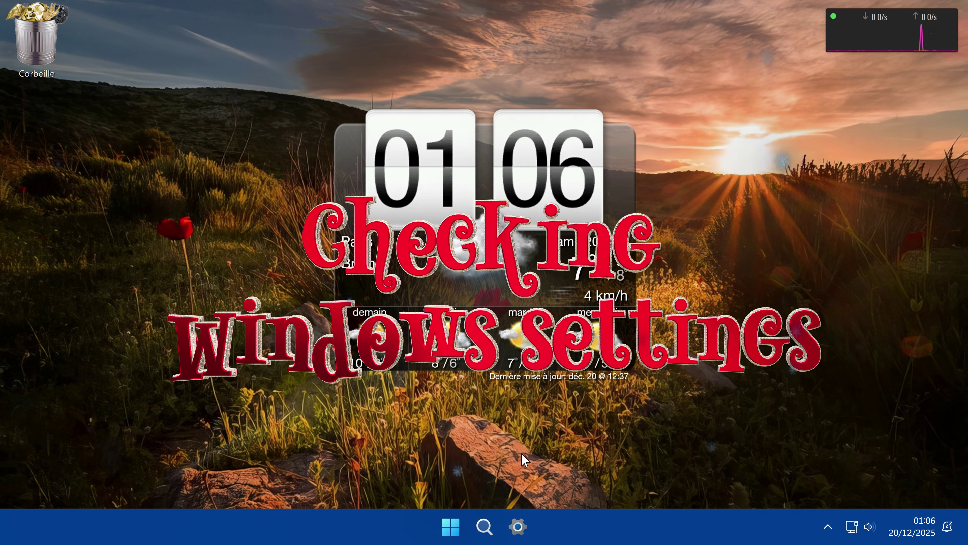
# Step: Open the Start page of the Personalization settings and examine the options for recently added apps, most used apps and recommended files
pyautogui.click(520, 530)
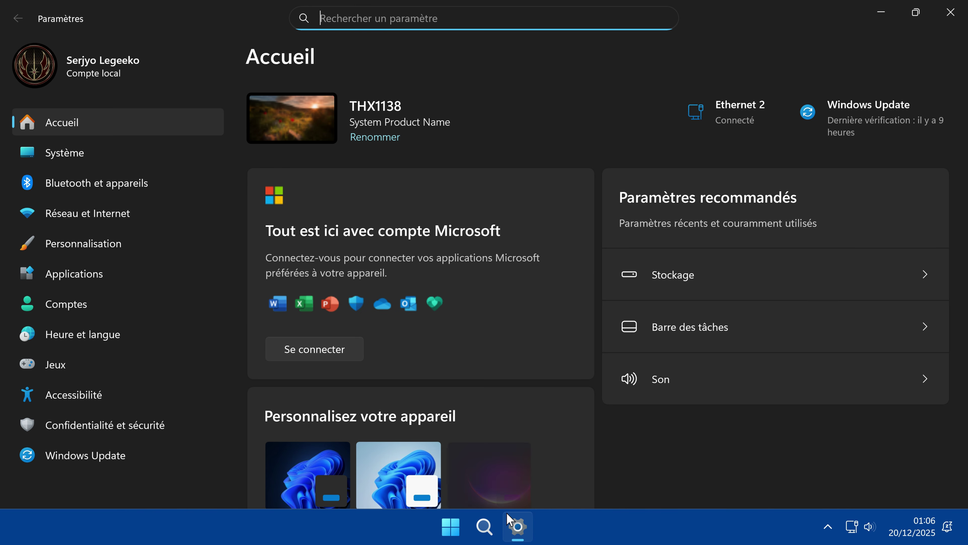
pyautogui.click(126, 242)
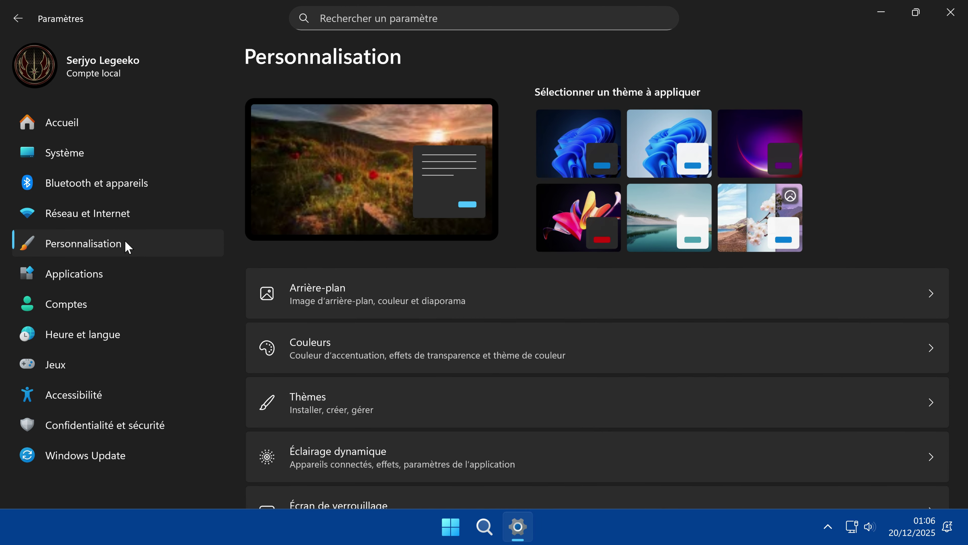
pyautogui.scroll(-6, 650, 384)
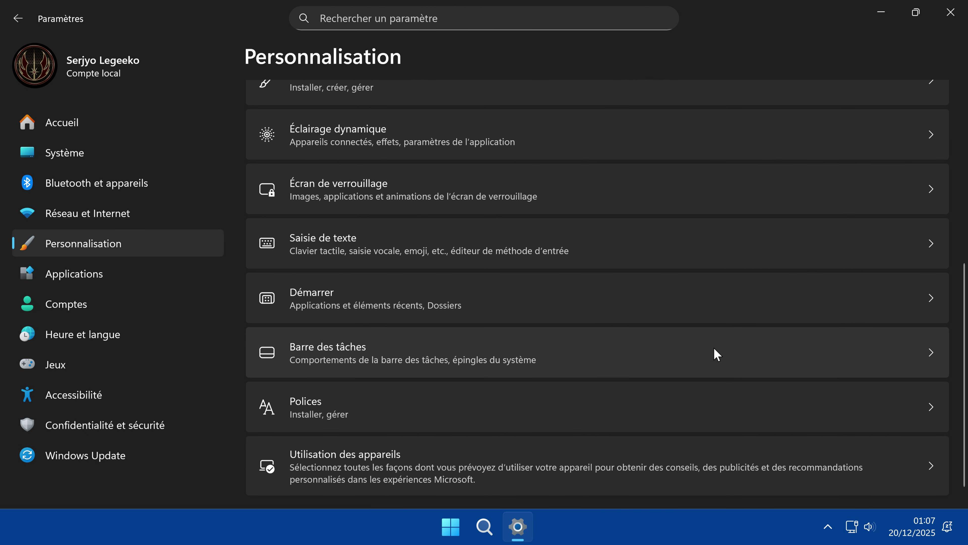
pyautogui.click(803, 300)
pyautogui.scroll(-5, 786, 363)
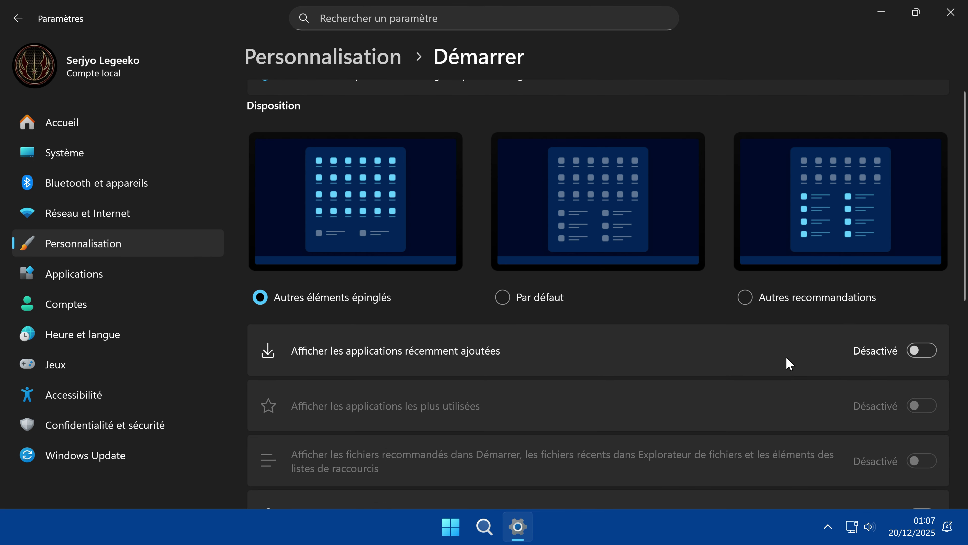